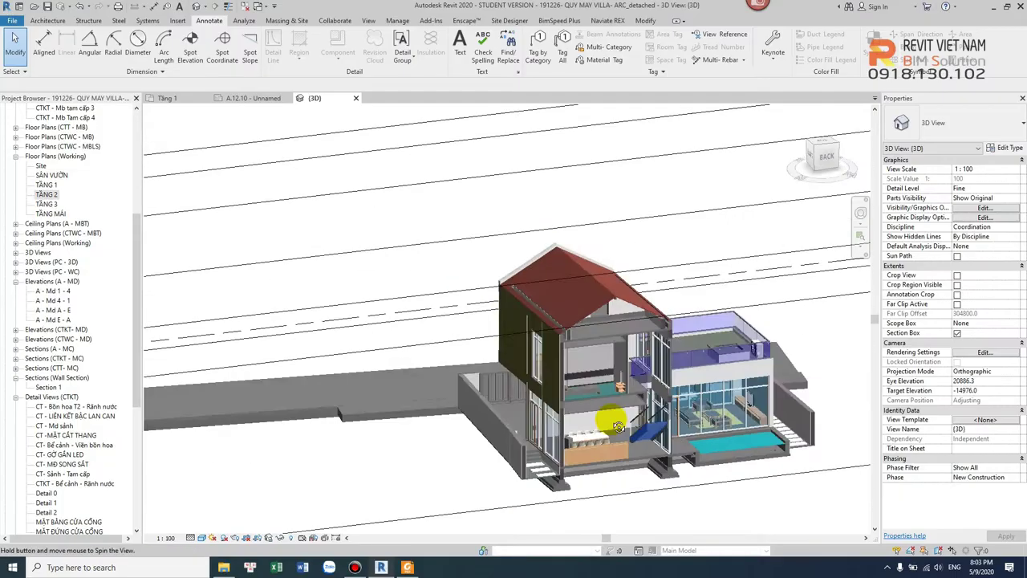
Zoom in and out on the villa's 3D view
{"action": "scroll", "coordinate": [490, 263], "scroll_direction": "up", "scroll_amount": 1}
{"action": "scroll", "coordinate": [490, 263], "scroll_direction": "up", "scroll_amount": 3}
{"action": "scroll", "coordinate": [489, 264], "scroll_direction": "up", "scroll_amount": 3}
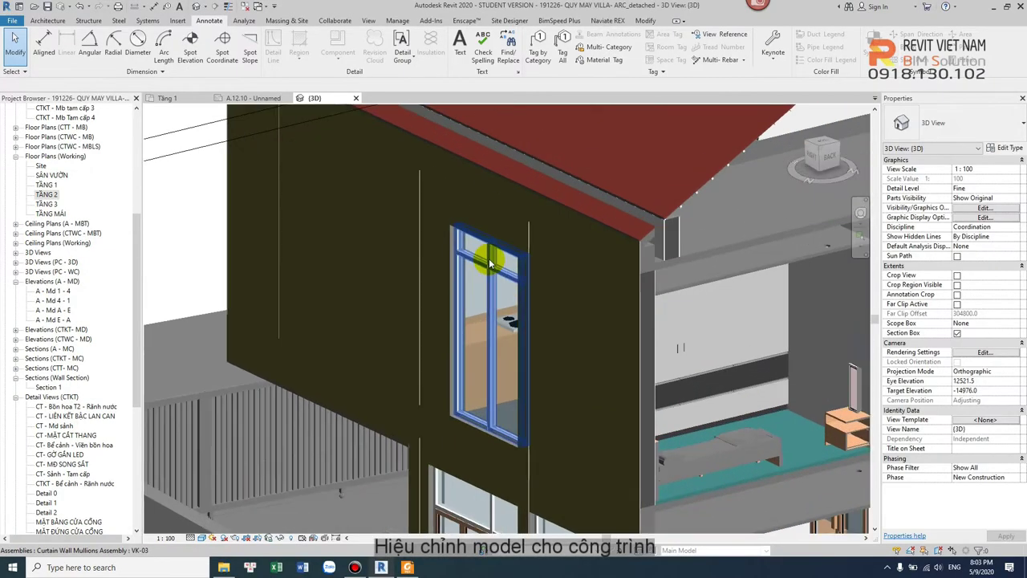
{"action": "scroll", "coordinate": [489, 263], "scroll_direction": "up", "scroll_amount": 1}
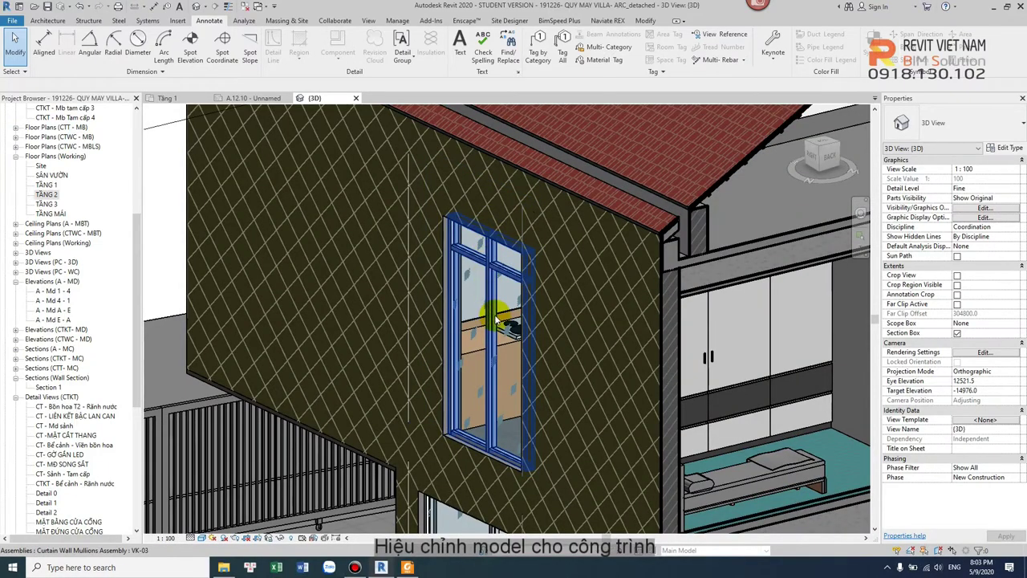
{"action": "scroll", "coordinate": [498, 322], "scroll_direction": "down", "scroll_amount": 3}
{"action": "scroll", "coordinate": [468, 315], "scroll_direction": "up", "scroll_amount": 3}
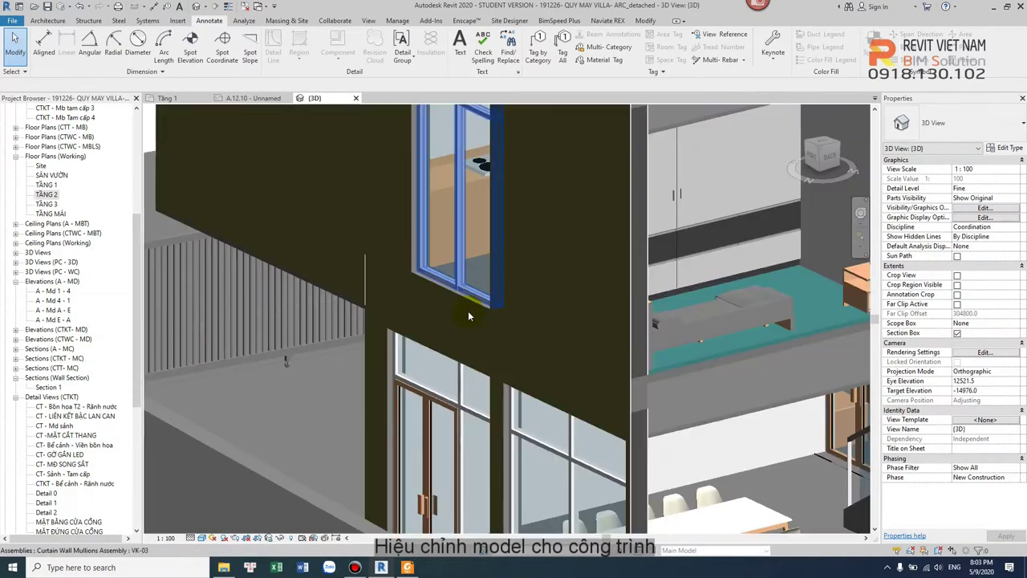
{"action": "scroll", "coordinate": [468, 310], "scroll_direction": "up", "scroll_amount": 2}
{"action": "scroll", "coordinate": [470, 302], "scroll_direction": "up", "scroll_amount": 2}
{"action": "scroll", "coordinate": [460, 288], "scroll_direction": "up", "scroll_amount": 2}
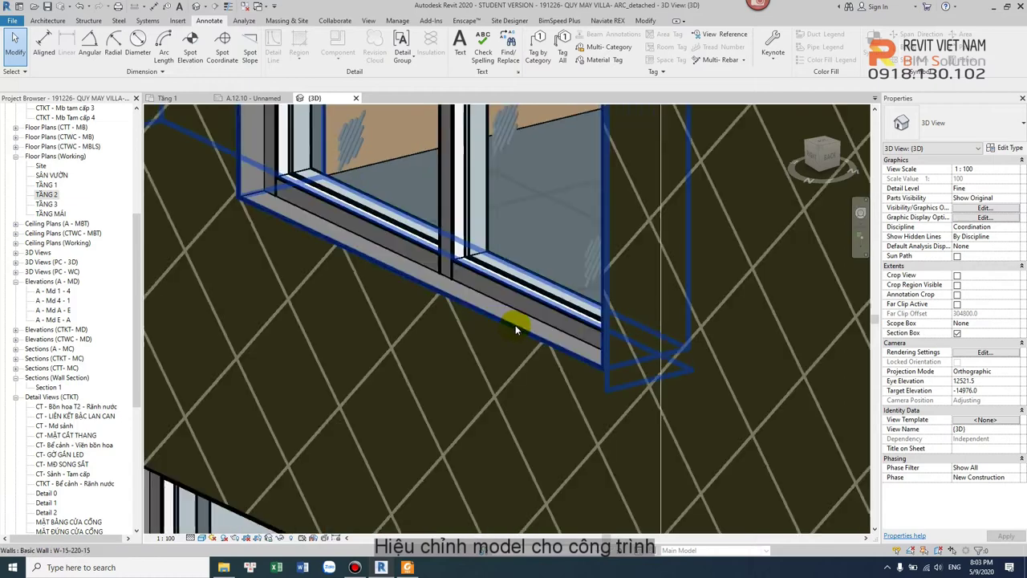
{"action": "scroll", "coordinate": [516, 325], "scroll_direction": "up", "scroll_amount": 1}
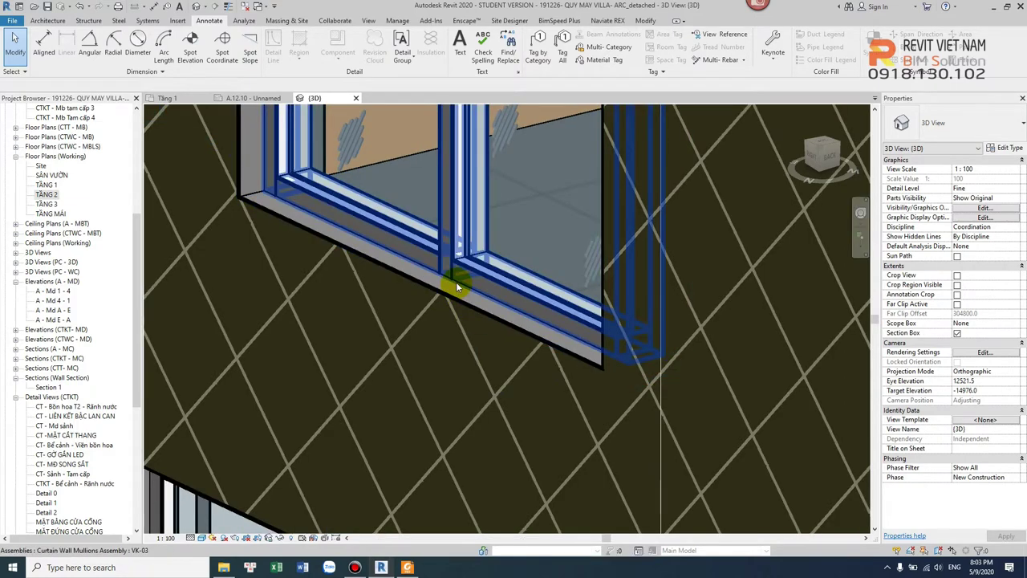
{"action": "scroll", "coordinate": [443, 306], "scroll_direction": "down", "scroll_amount": 1}
{"action": "scroll", "coordinate": [442, 306], "scroll_direction": "down", "scroll_amount": 1}
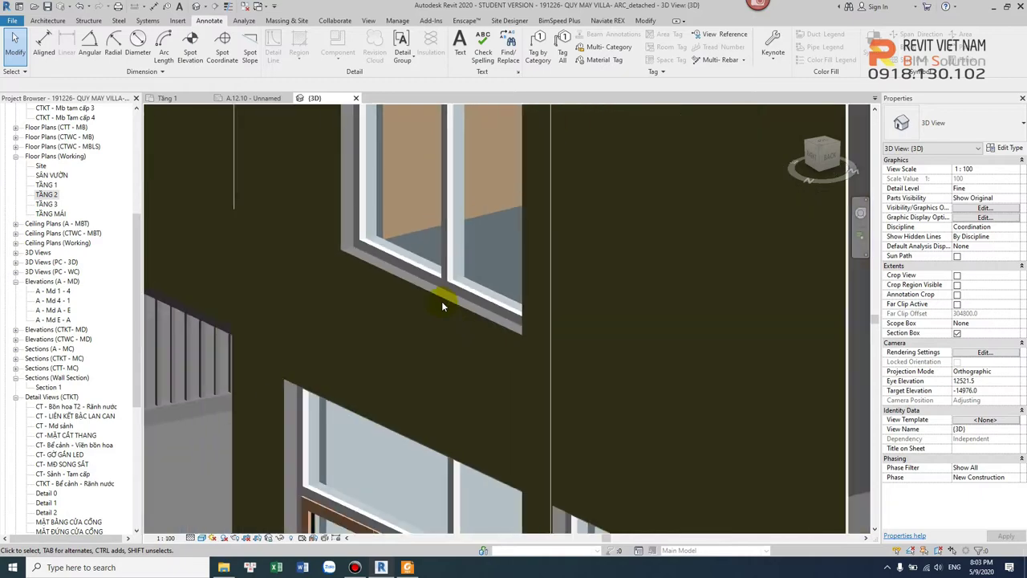
{"action": "scroll", "coordinate": [442, 306], "scroll_direction": "down", "scroll_amount": 1}
{"action": "scroll", "coordinate": [442, 306], "scroll_direction": "down", "scroll_amount": 1}
{"action": "scroll", "coordinate": [442, 305], "scroll_direction": "down", "scroll_amount": 1}
{"action": "scroll", "coordinate": [437, 293], "scroll_direction": "down", "scroll_amount": 1}
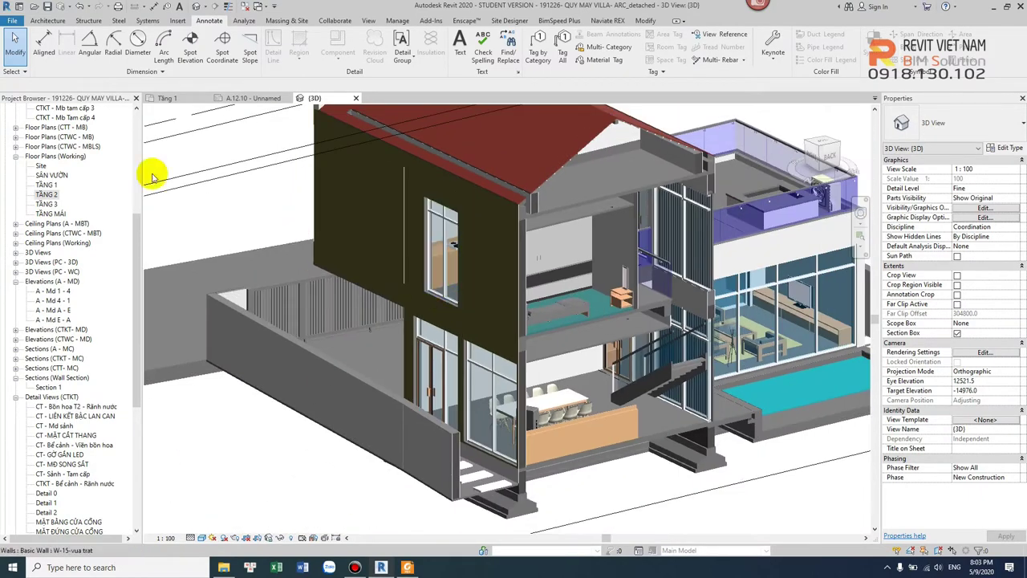
Open the TẦNG 2 floor plan, zoom in, and turn on thin lines (TL)
{"action": "left_click", "coordinate": [46, 194]}
{"action": "double_click", "coordinate": [46, 193]}
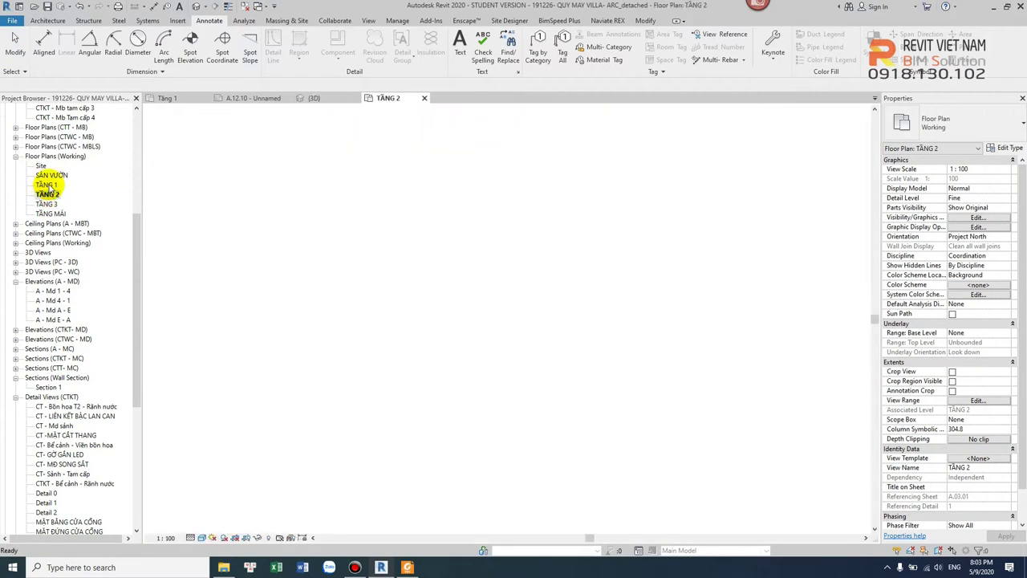
{"action": "scroll", "coordinate": [650, 377], "scroll_direction": "up", "scroll_amount": 1}
{"action": "scroll", "coordinate": [651, 377], "scroll_direction": "up", "scroll_amount": 3}
{"action": "scroll", "coordinate": [650, 378], "scroll_direction": "up", "scroll_amount": 2}
{"action": "scroll", "coordinate": [598, 270], "scroll_direction": "up", "scroll_amount": 2}
{"action": "scroll", "coordinate": [532, 340], "scroll_direction": "up", "scroll_amount": 1}
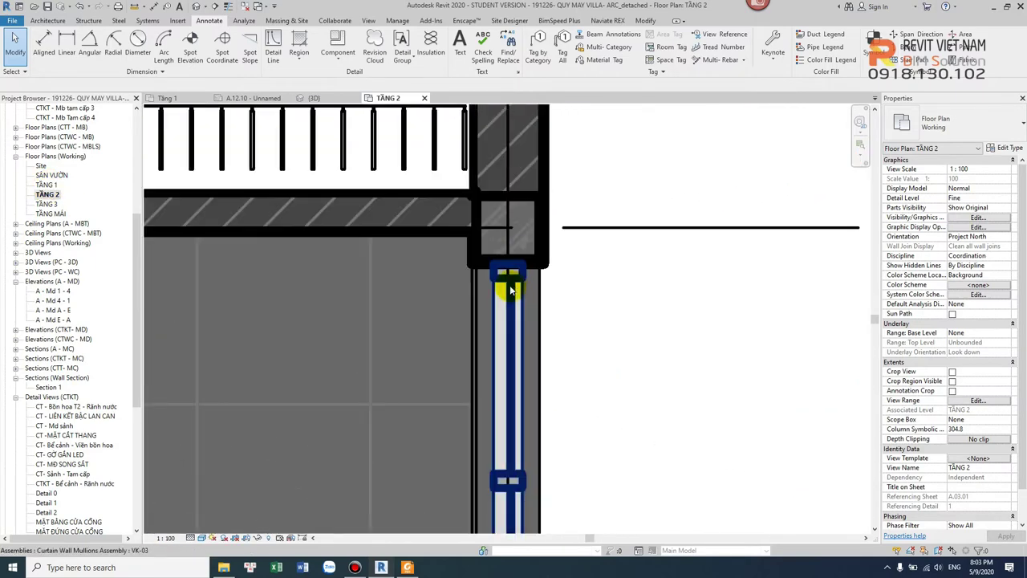
{"action": "scroll", "coordinate": [514, 285], "scroll_direction": "up", "scroll_amount": 2}
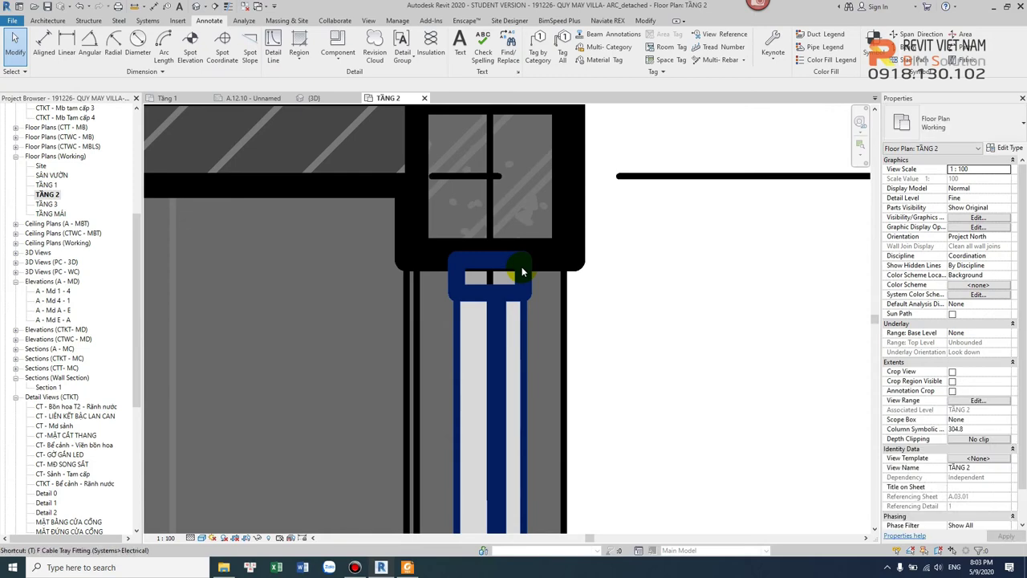
{"action": "key", "text": "t"}
{"action": "key", "text": "l"}
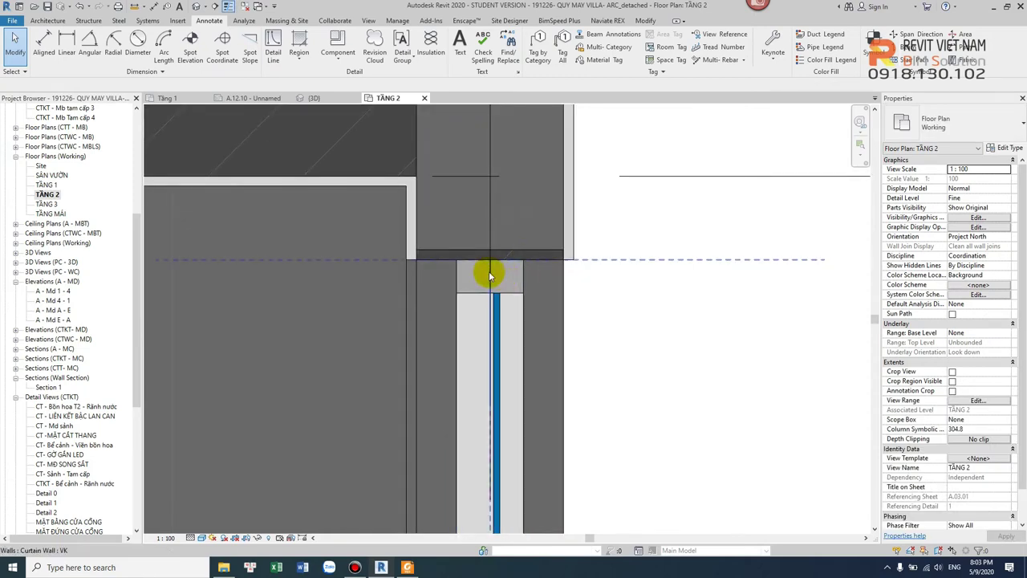
Move the VK curtain wall flush with the wall end, then return to 3D
{"action": "left_click", "coordinate": [486, 275]}
{"action": "scroll", "coordinate": [506, 269], "scroll_direction": "up", "scroll_amount": 2}
{"action": "scroll", "coordinate": [514, 285], "scroll_direction": "up", "scroll_amount": 1}
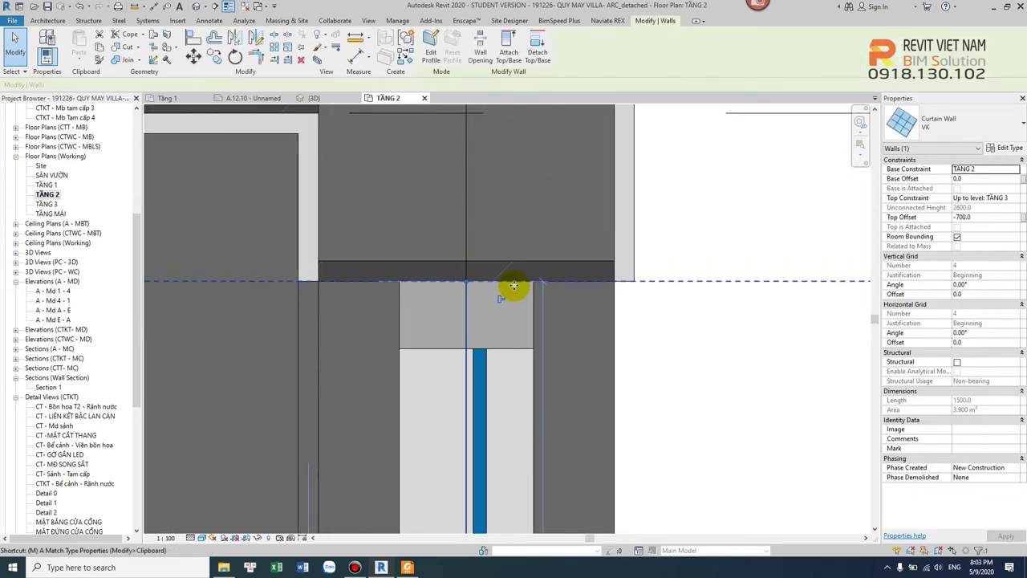
{"action": "key", "text": "v"}
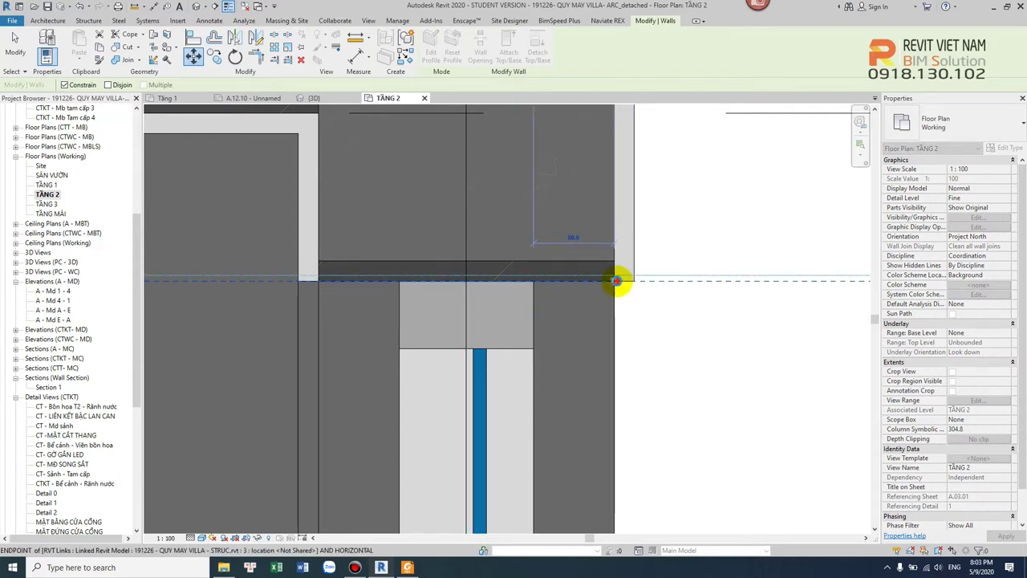
{"action": "left_click", "coordinate": [688, 281]}
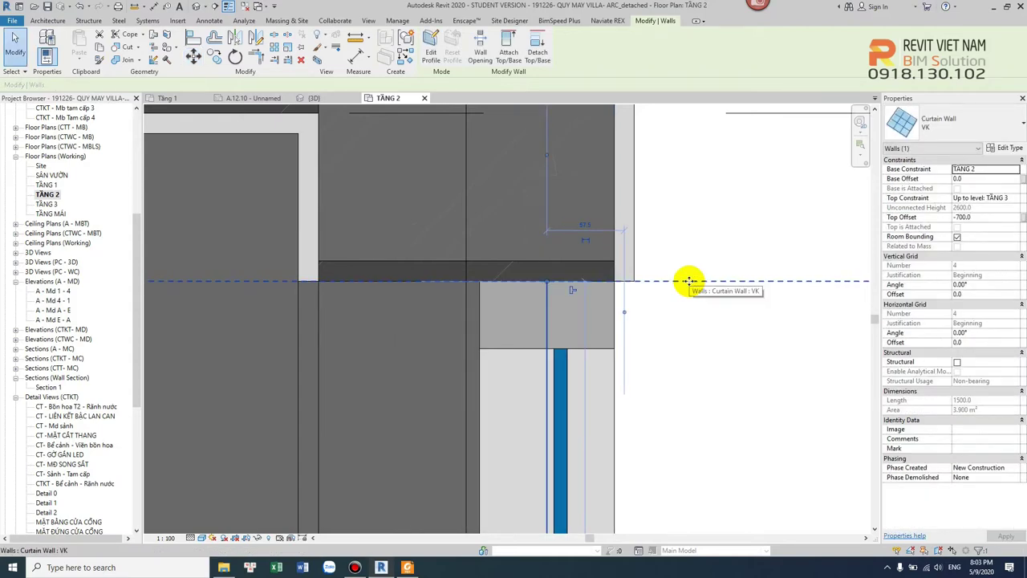
{"action": "key", "text": "Escape"}
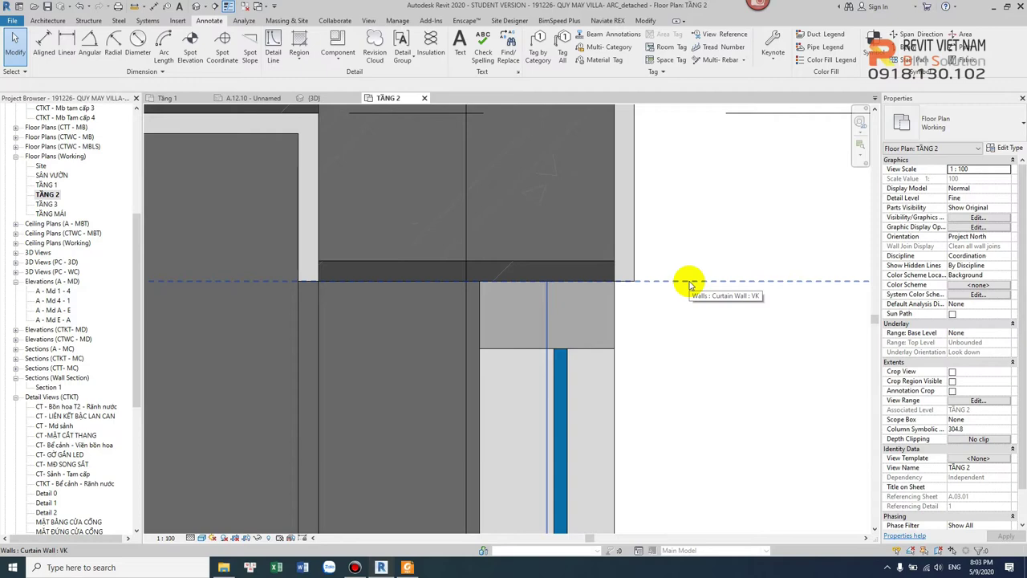
{"action": "left_click", "coordinate": [203, 7]}
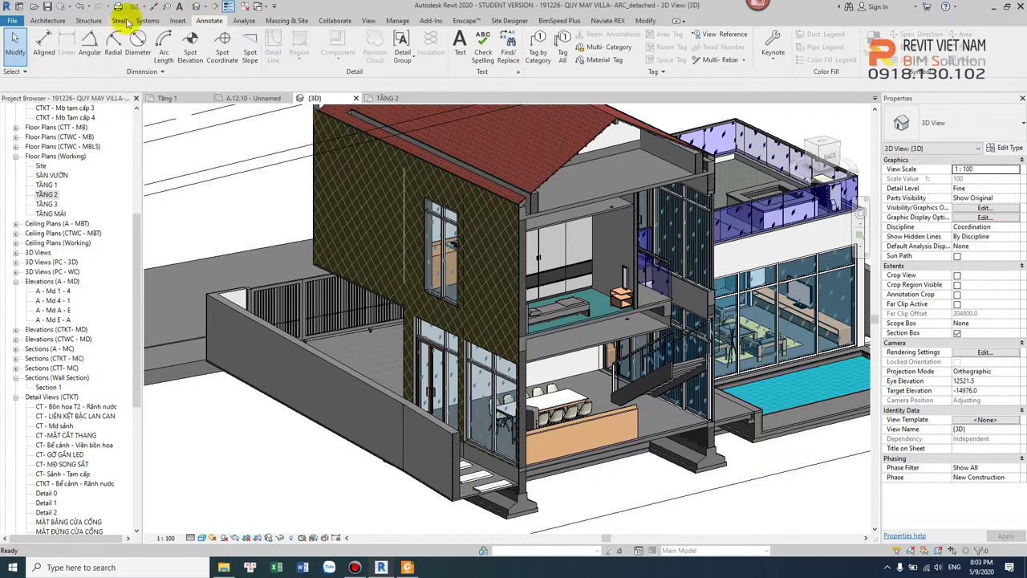
Zoom in on the VK-03 window sill in 3D, pan the facade, then reopen TẦNG 2
{"action": "scroll", "coordinate": [495, 339], "scroll_direction": "up", "scroll_amount": 4}
{"action": "scroll", "coordinate": [529, 358], "scroll_direction": "up", "scroll_amount": 2}
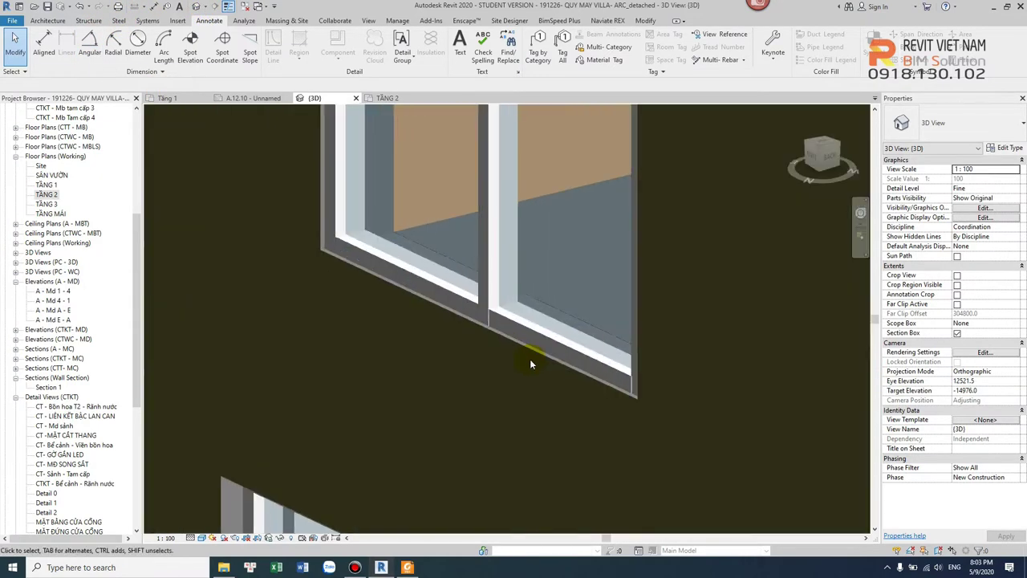
{"action": "scroll", "coordinate": [529, 363], "scroll_direction": "up", "scroll_amount": 2}
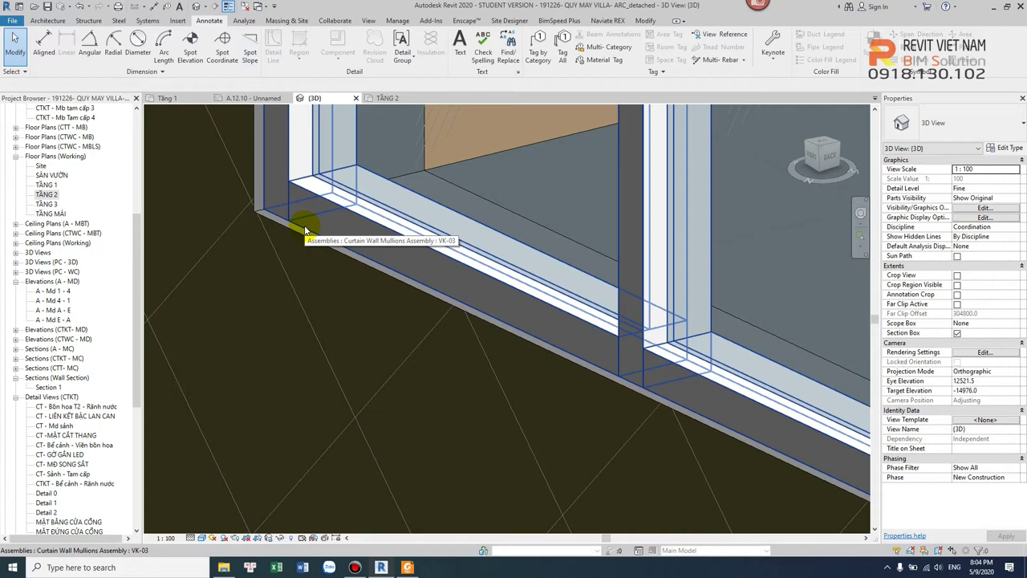
{"action": "scroll", "coordinate": [305, 231], "scroll_direction": "down", "scroll_amount": 2}
{"action": "scroll", "coordinate": [305, 224], "scroll_direction": "down", "scroll_amount": 2}
{"action": "scroll", "coordinate": [338, 281], "scroll_direction": "down", "scroll_amount": 2}
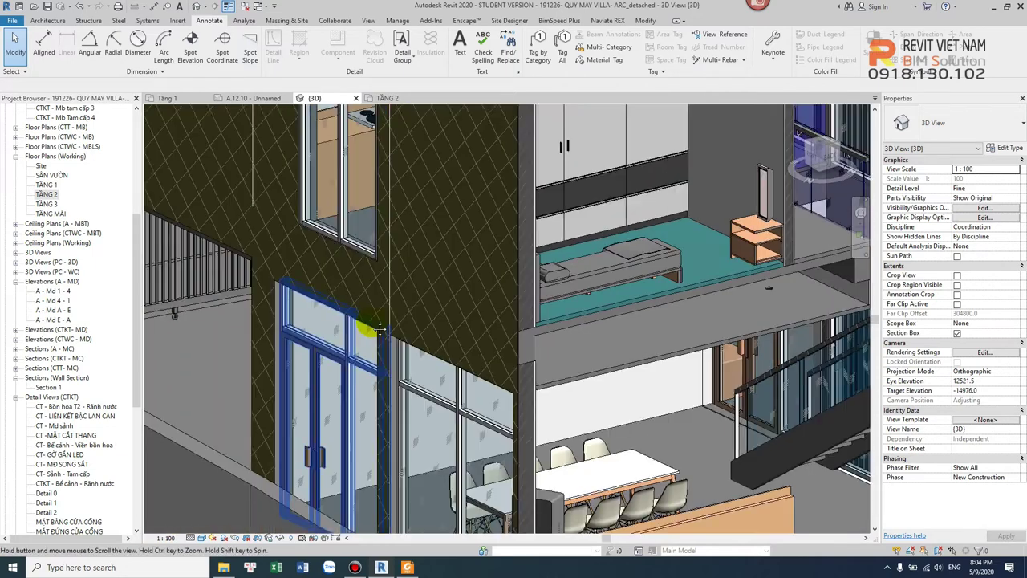
{"action": "middle_click_drag", "start_coordinate": [402, 285], "coordinate": [546, 285]}
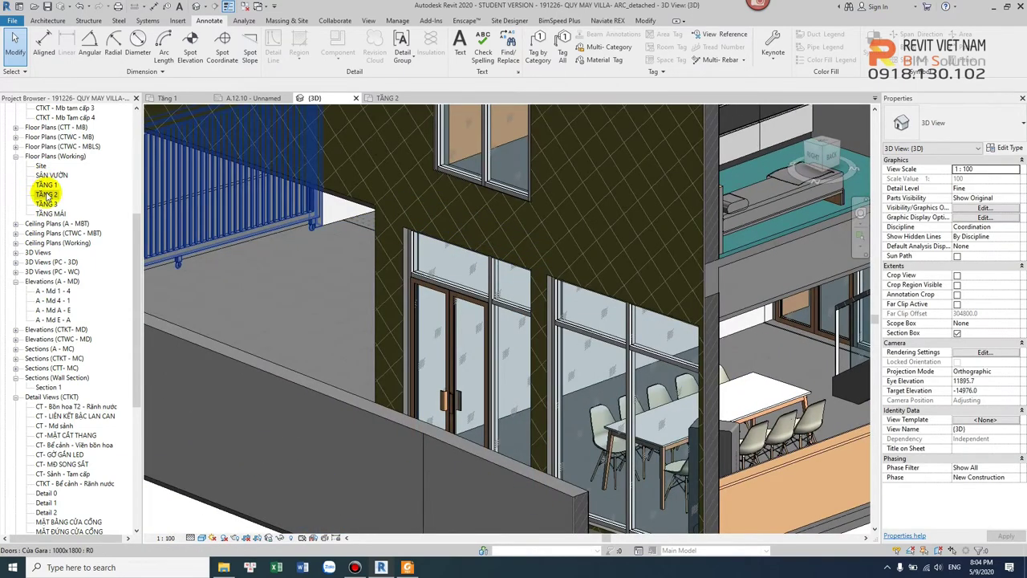
{"action": "double_click", "coordinate": [46, 194]}
{"action": "scroll", "coordinate": [329, 257], "scroll_direction": "down", "scroll_amount": 2}
{"action": "scroll", "coordinate": [459, 287], "scroll_direction": "down", "scroll_amount": 2}
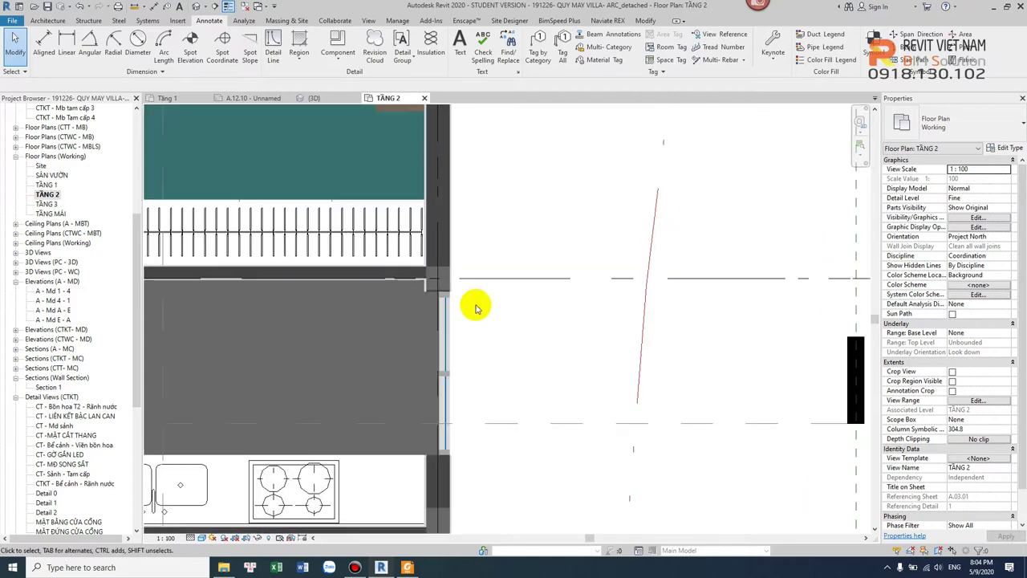
Open the TẦNG 1 floor plan and zoom to the kitchen-area junction
{"action": "scroll", "coordinate": [473, 305], "scroll_direction": "down", "scroll_amount": 2}
{"action": "middle_click_drag", "start_coordinate": [472, 328], "coordinate": [566, 392]}
{"action": "scroll", "coordinate": [328, 390], "scroll_direction": "up", "scroll_amount": 2}
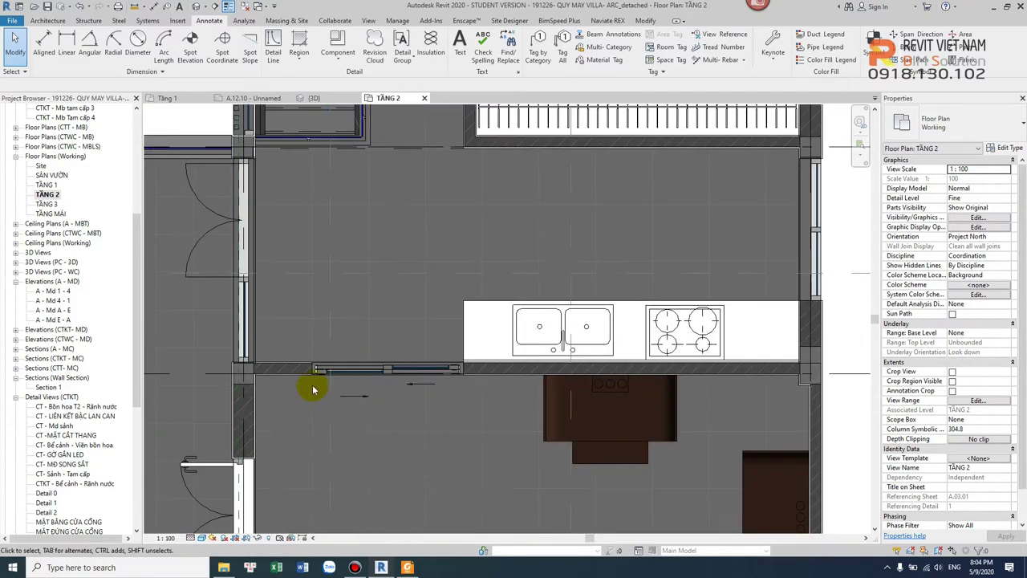
{"action": "scroll", "coordinate": [493, 355], "scroll_direction": "up", "scroll_amount": 1}
{"action": "scroll", "coordinate": [217, 301], "scroll_direction": "down", "scroll_amount": 1}
{"action": "left_click", "coordinate": [48, 185]}
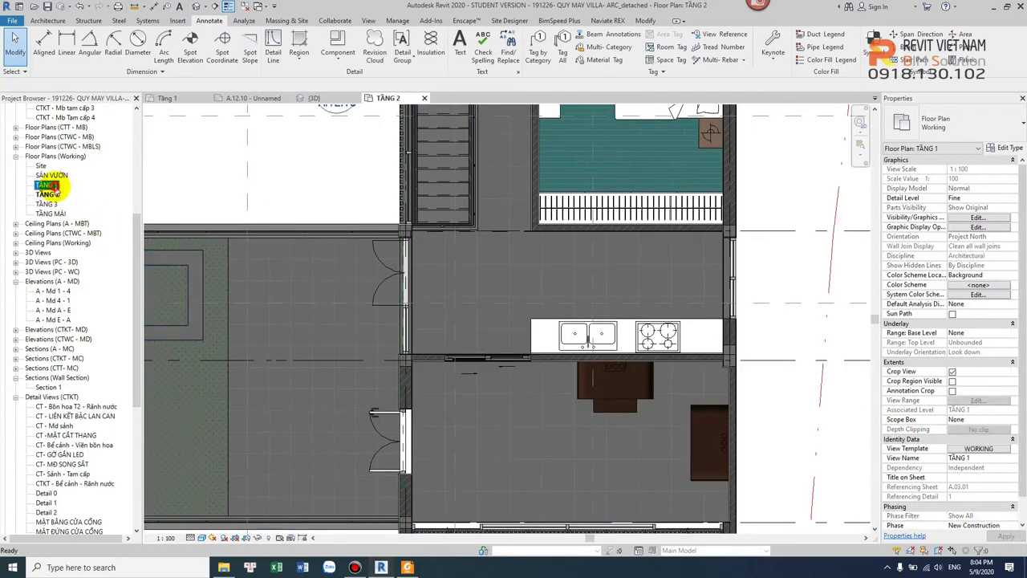
{"action": "double_click", "coordinate": [53, 190]}
{"action": "scroll", "coordinate": [502, 349], "scroll_direction": "up", "scroll_amount": 2}
{"action": "scroll", "coordinate": [578, 337], "scroll_direction": "up", "scroll_amount": 3}
{"action": "scroll", "coordinate": [634, 310], "scroll_direction": "up", "scroll_amount": 3}
Move the door assembly beside the wall to the wall end
{"action": "left_click", "coordinate": [591, 408]}
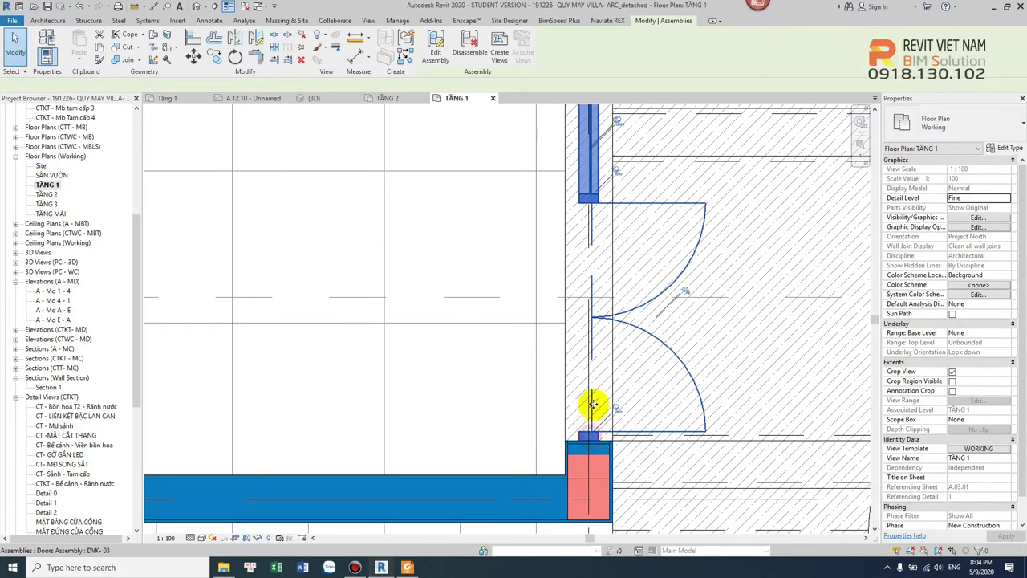
{"action": "scroll", "coordinate": [598, 408], "scroll_direction": "up", "scroll_amount": 2}
{"action": "scroll", "coordinate": [601, 410], "scroll_direction": "up", "scroll_amount": 1}
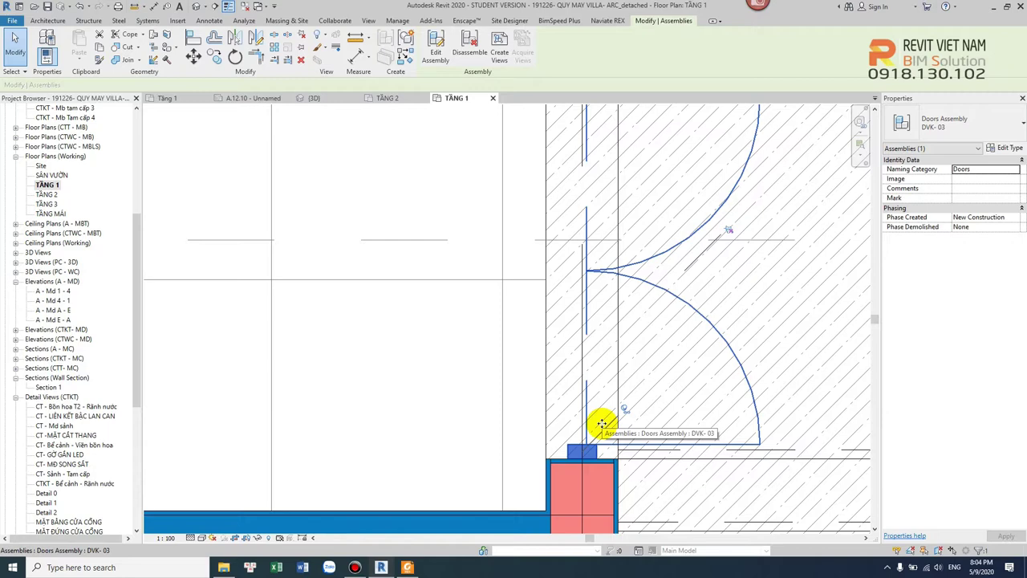
{"action": "scroll", "coordinate": [602, 445], "scroll_direction": "up", "scroll_amount": 2}
{"action": "key", "text": "m"}
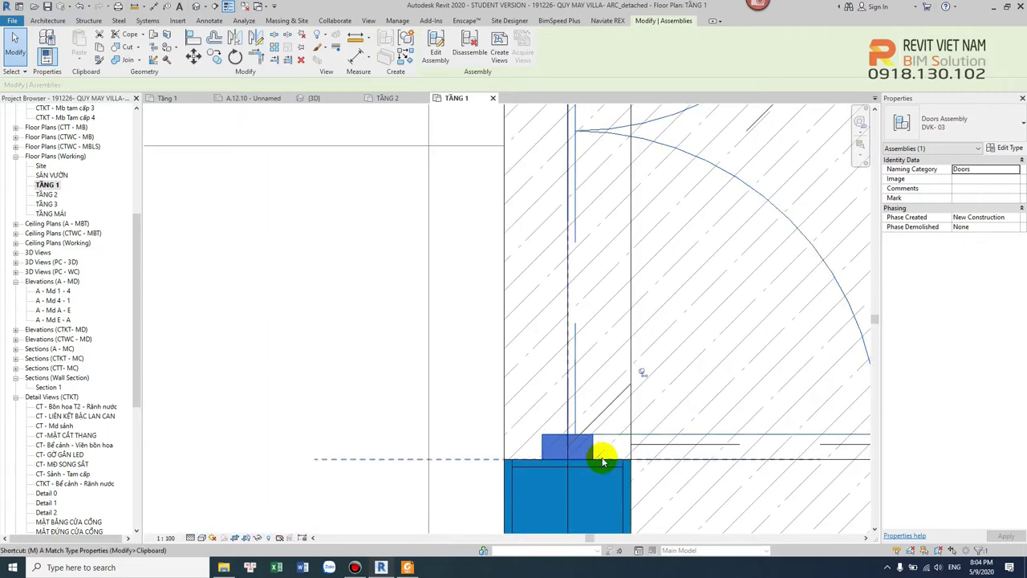
{"action": "key", "text": "v"}
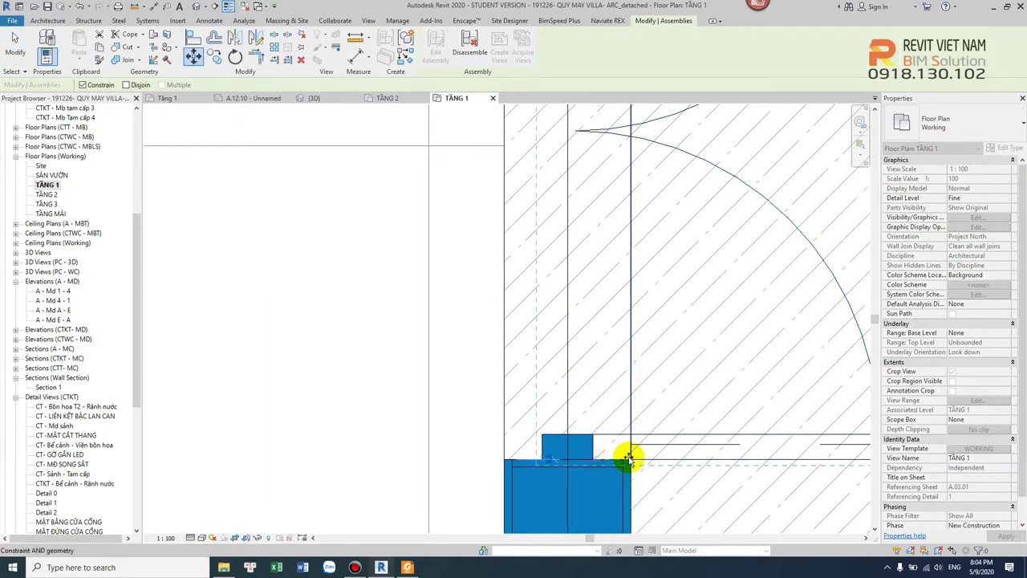
{"action": "scroll", "coordinate": [622, 464], "scroll_direction": "up", "scroll_amount": 2}
{"action": "key", "text": "Escape"}
{"action": "left_click", "coordinate": [513, 437]}
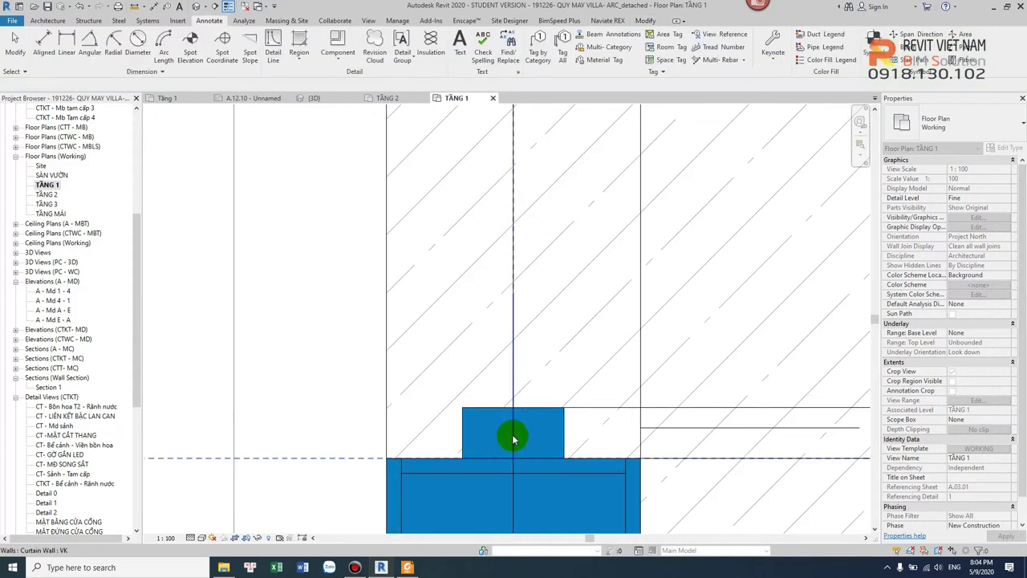
Move the selected wall to its new position and clear the selection
{"action": "key", "text": "v"}
{"action": "left_click", "coordinate": [566, 456]}
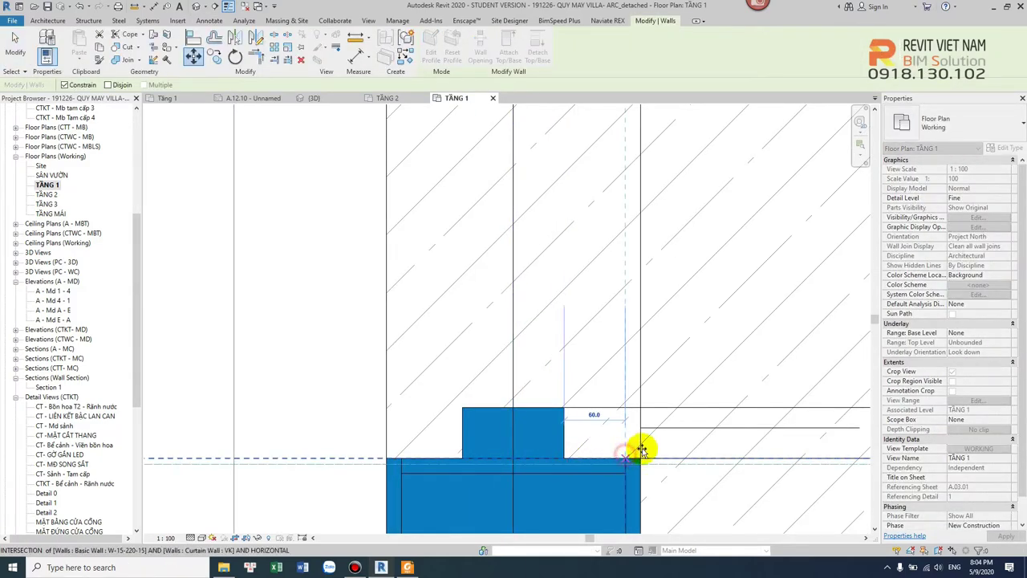
{"action": "left_click", "coordinate": [642, 450]}
{"action": "scroll", "coordinate": [652, 448], "scroll_direction": "down", "scroll_amount": 3}
{"action": "key", "text": "Escape"}
{"action": "scroll", "coordinate": [651, 445], "scroll_direction": "down", "scroll_amount": 2}
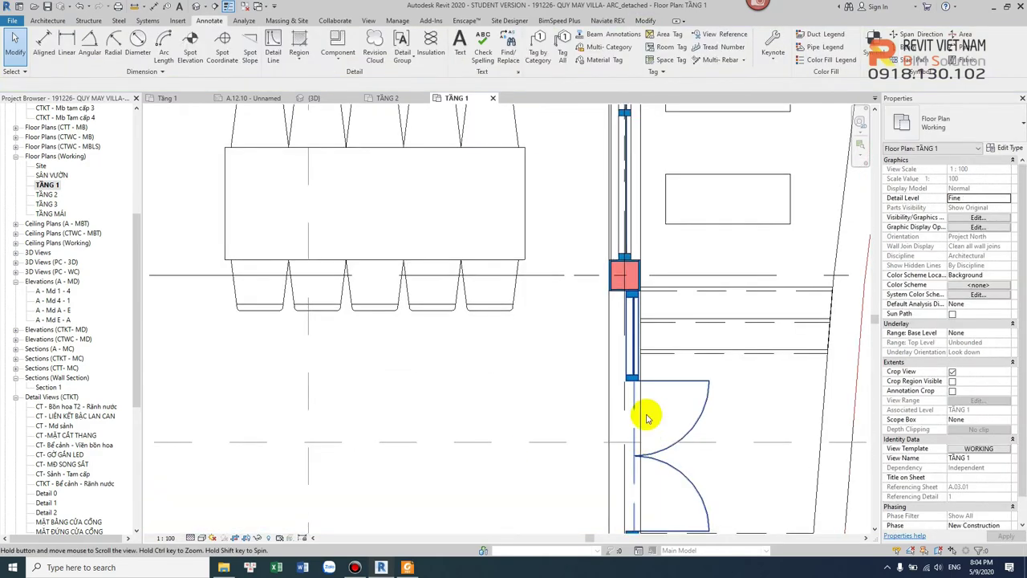
{"action": "scroll", "coordinate": [619, 275], "scroll_direction": "up", "scroll_amount": 2}
{"action": "scroll", "coordinate": [654, 321], "scroll_direction": "up", "scroll_amount": 2}
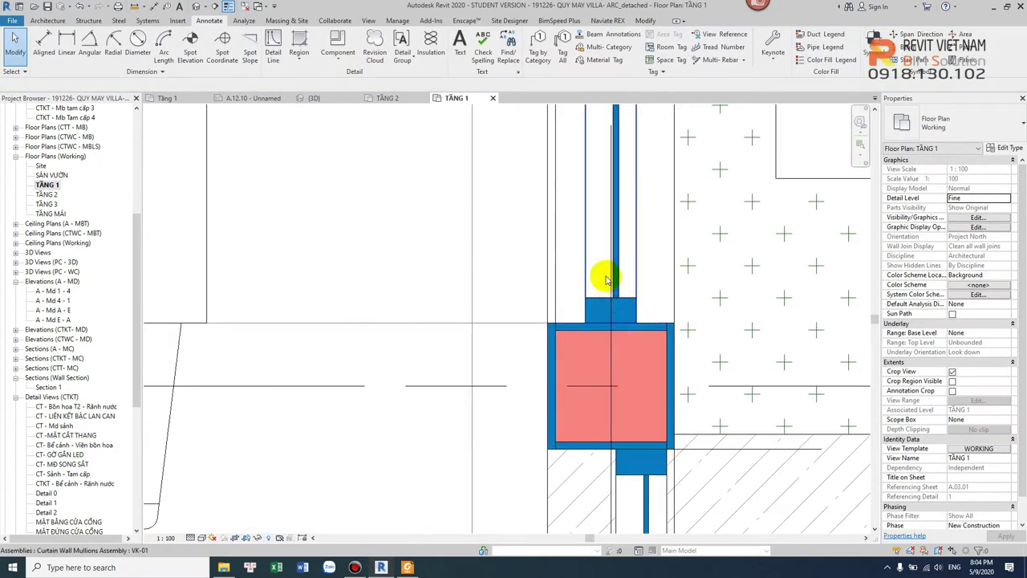
Move curtain wall VK from its endpoint flush against the red block's edge
{"action": "left_click", "coordinate": [605, 279]}
{"action": "scroll", "coordinate": [650, 309], "scroll_direction": "up", "scroll_amount": 2}
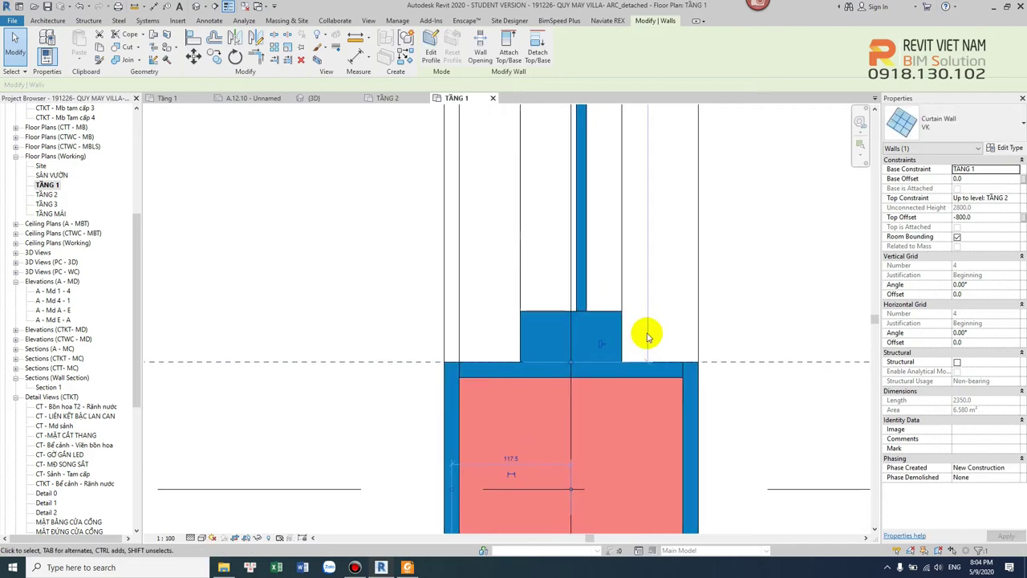
{"action": "left_click", "coordinate": [625, 363]}
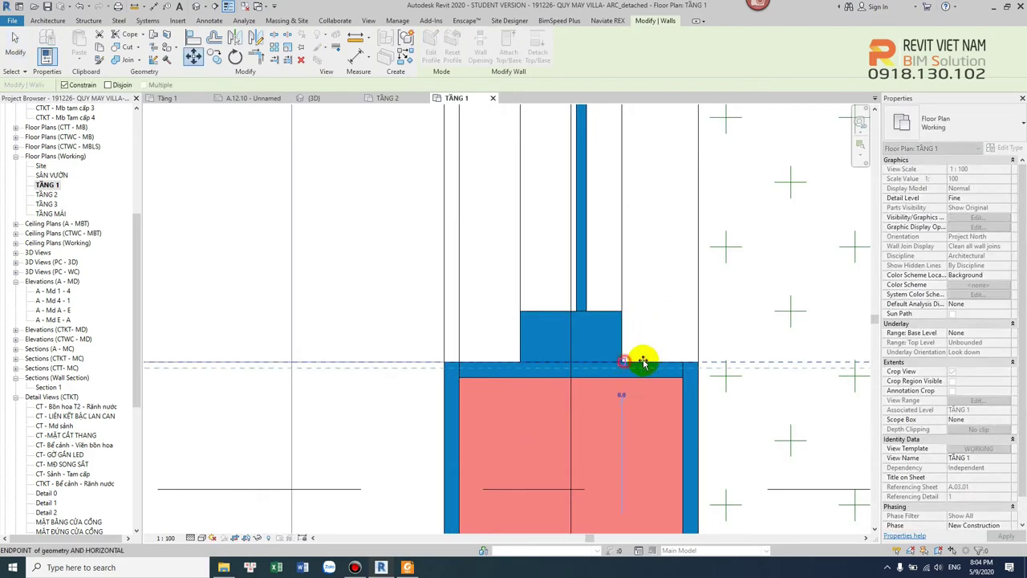
{"action": "left_click", "coordinate": [722, 349]}
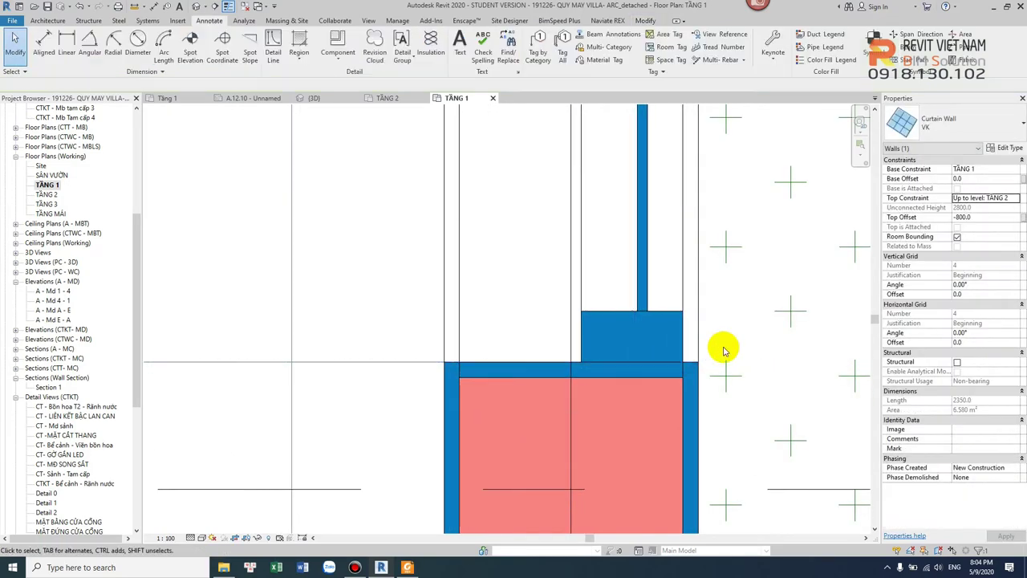
{"action": "key", "text": "Escape"}
{"action": "scroll", "coordinate": [727, 347], "scroll_direction": "down", "scroll_amount": 2}
{"action": "scroll", "coordinate": [730, 346], "scroll_direction": "down", "scroll_amount": 2}
Pan and zoom the TẦNG 1 plan toward the sink and exterior wall
{"action": "mouse_move", "coordinate": [731, 346]}
{"action": "middle_mouse_down"}
{"action": "mouse_move", "coordinate": [692, 294]}
{"action": "mouse_move", "coordinate": [692, 391]}
{"action": "middle_mouse_up"}
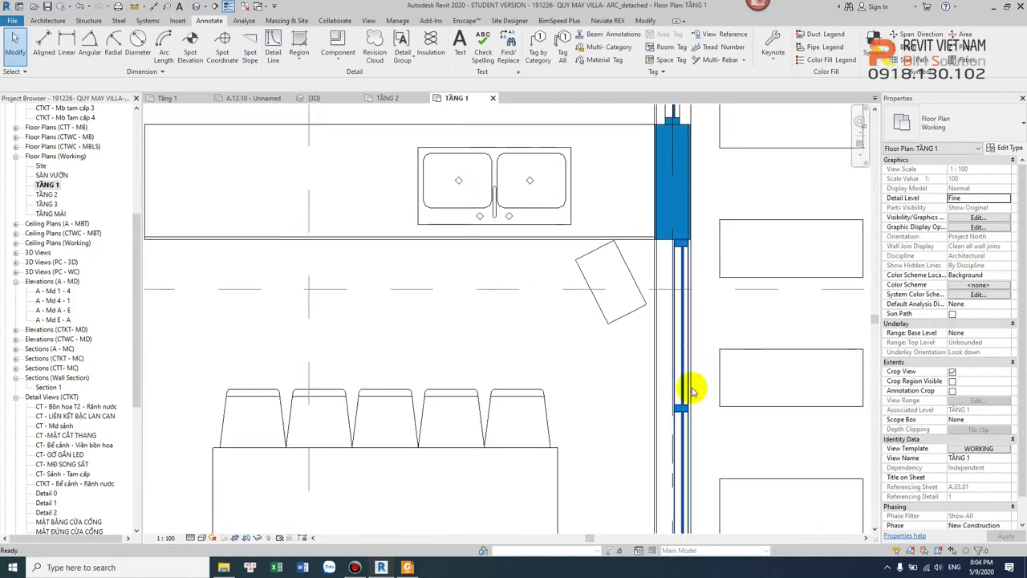
{"action": "scroll", "coordinate": [690, 389], "scroll_direction": "down", "scroll_amount": 2}
{"action": "scroll", "coordinate": [686, 391], "scroll_direction": "down", "scroll_amount": 2}
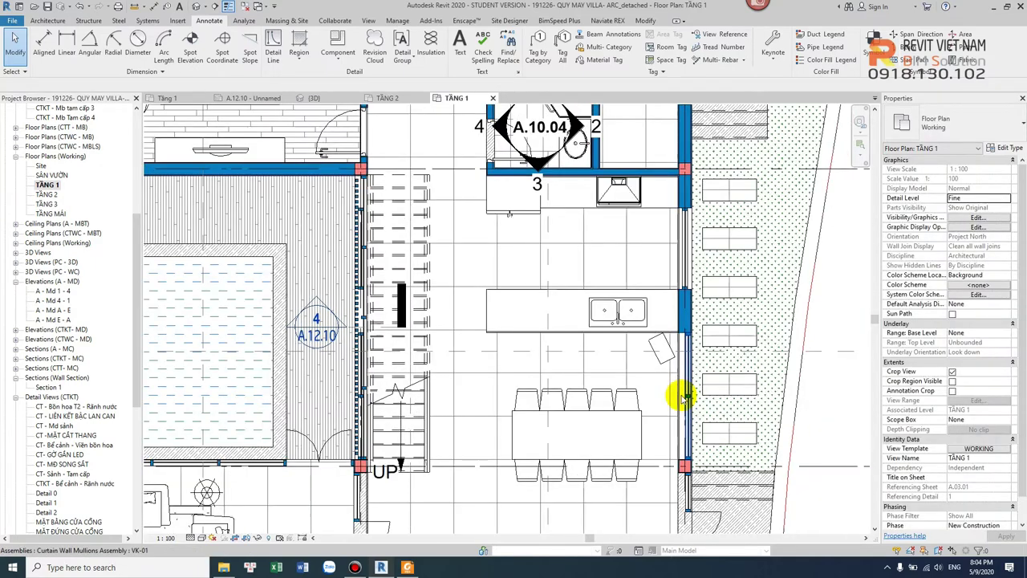
{"action": "scroll", "coordinate": [337, 298], "scroll_direction": "up", "scroll_amount": 2}
{"action": "scroll", "coordinate": [337, 261], "scroll_direction": "up", "scroll_amount": 2}
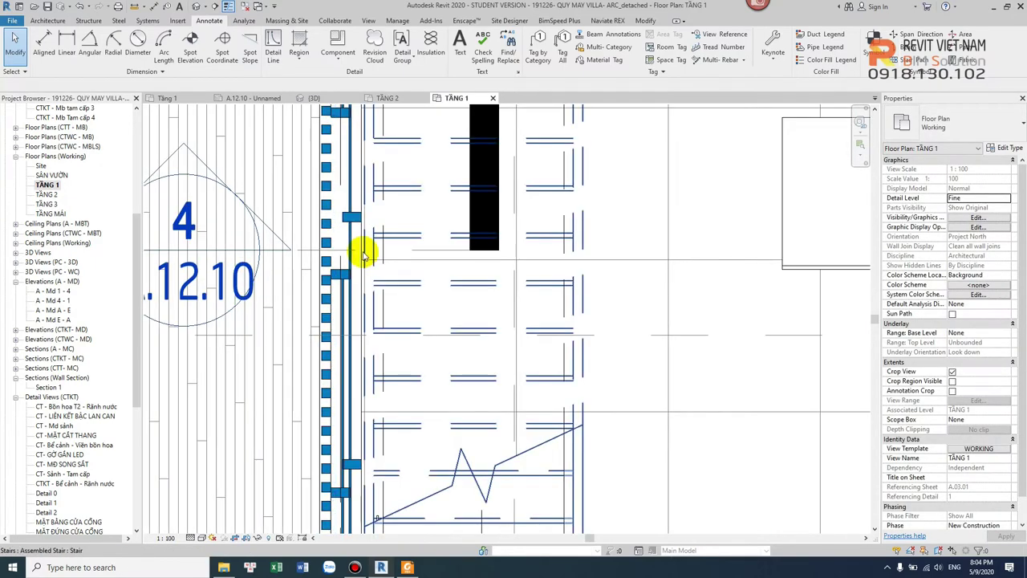
{"action": "scroll", "coordinate": [345, 285], "scroll_direction": "up", "scroll_amount": 1}
{"action": "scroll", "coordinate": [343, 294], "scroll_direction": "up", "scroll_amount": 1}
Select and inspect the curtain wall beside the stairs, then open the default 3D view
{"action": "left_click", "coordinate": [345, 294]}
{"action": "scroll", "coordinate": [344, 294], "scroll_direction": "down", "scroll_amount": 2}
{"action": "scroll", "coordinate": [422, 300], "scroll_direction": "down", "scroll_amount": 2}
{"action": "scroll", "coordinate": [421, 299], "scroll_direction": "up", "scroll_amount": 3}
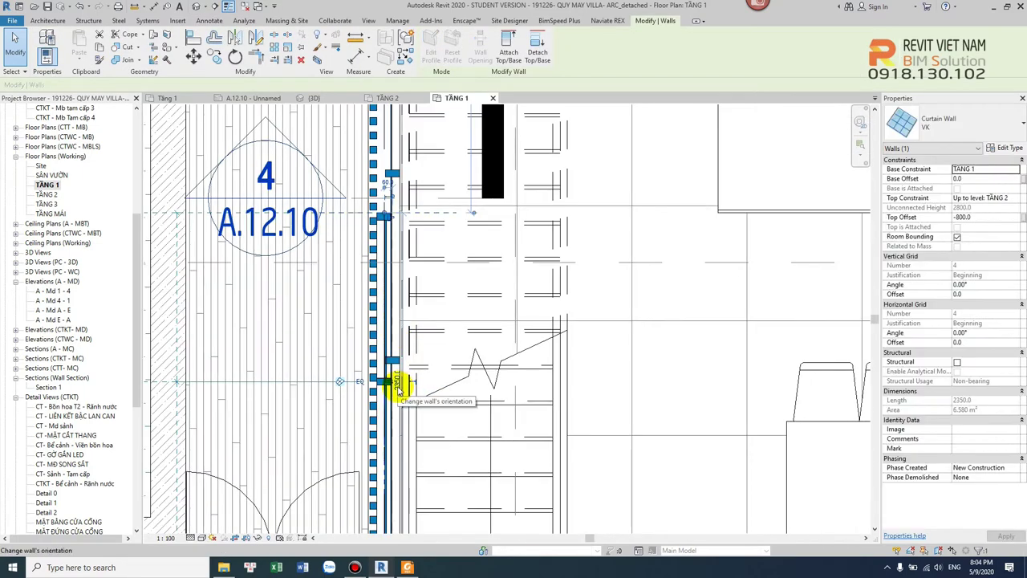
{"action": "scroll", "coordinate": [396, 389], "scroll_direction": "down", "scroll_amount": 2}
{"action": "scroll", "coordinate": [402, 265], "scroll_direction": "up", "scroll_amount": 3}
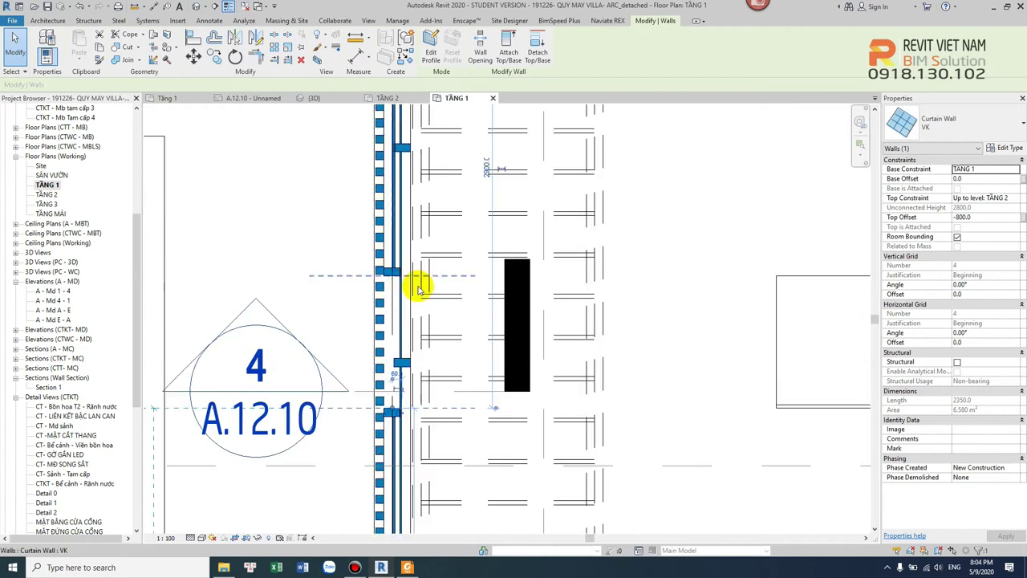
{"action": "scroll", "coordinate": [418, 289], "scroll_direction": "up", "scroll_amount": 2}
{"action": "scroll", "coordinate": [380, 282], "scroll_direction": "up", "scroll_amount": 1}
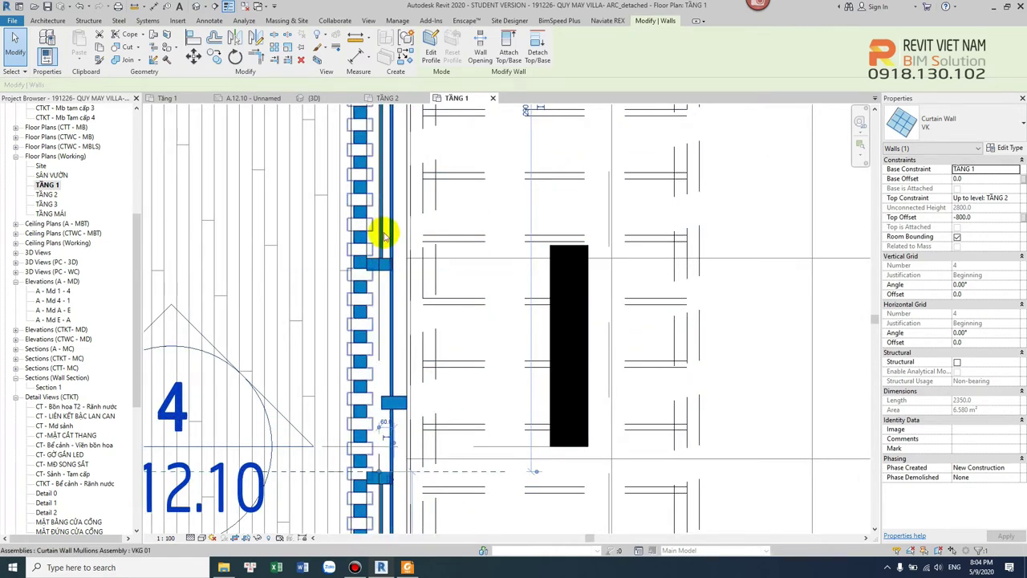
{"action": "scroll", "coordinate": [380, 230], "scroll_direction": "down", "scroll_amount": 1}
{"action": "scroll", "coordinate": [380, 229], "scroll_direction": "down", "scroll_amount": 2}
{"action": "scroll", "coordinate": [441, 242], "scroll_direction": "up", "scroll_amount": 3}
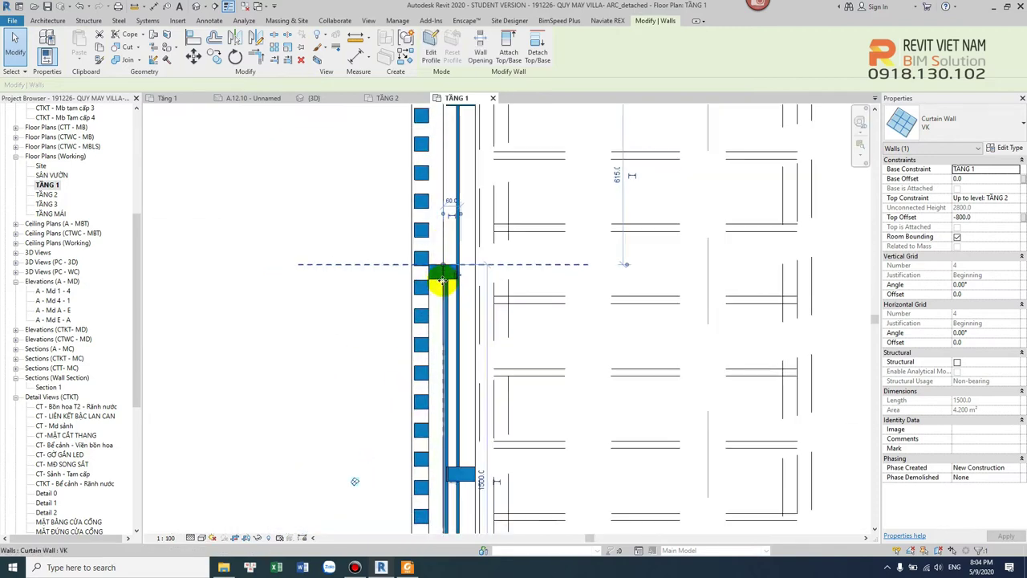
{"action": "left_click", "coordinate": [200, 7]}
{"action": "scroll", "coordinate": [461, 286], "scroll_direction": "down", "scroll_amount": 5}
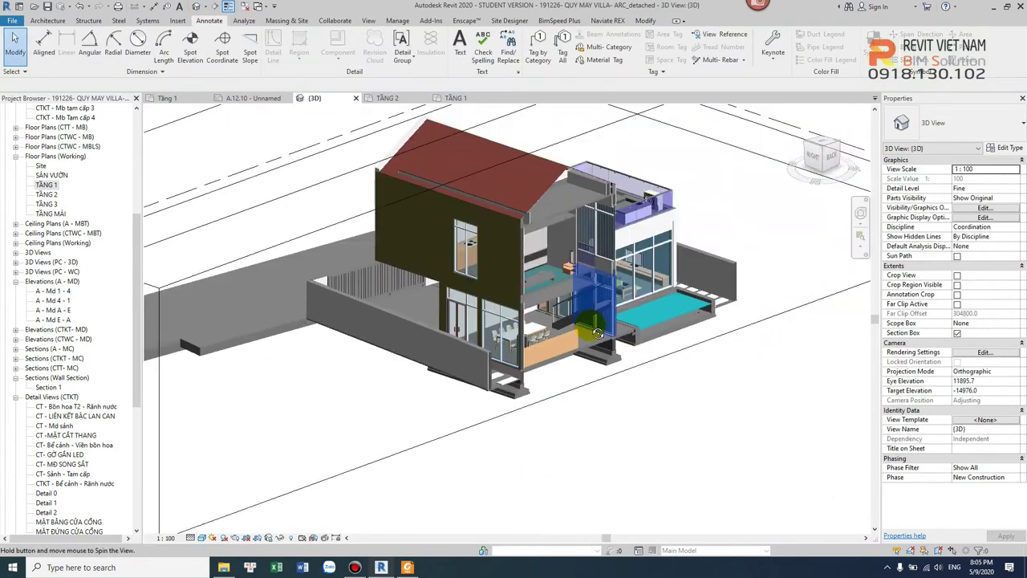
Push the 3D section box face outward to expose the stair-side curtain wall
{"action": "left_click", "coordinate": [672, 353]}
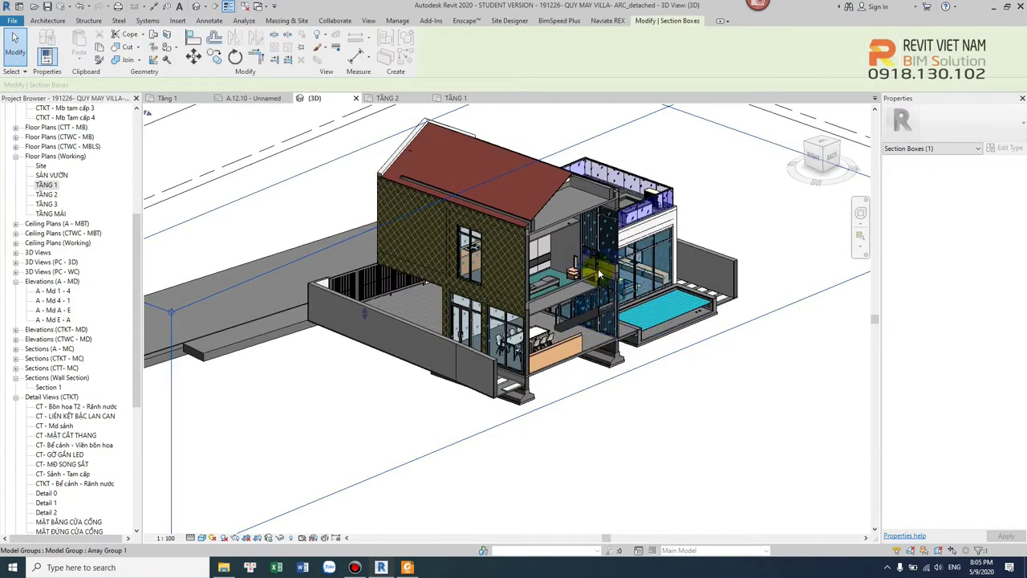
{"action": "left_click_drag", "start_coordinate": [604, 284], "coordinate": [637, 280]}
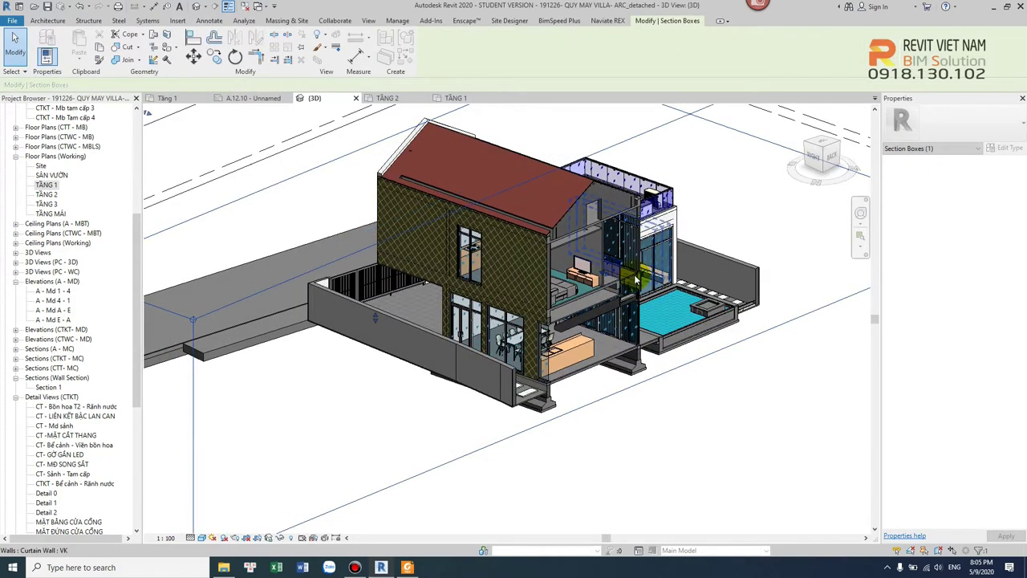
{"action": "middle_click_drag", "start_coordinate": [666, 342], "coordinate": [516, 321], "text": "shift"}
{"action": "scroll", "coordinate": [333, 355], "scroll_direction": "up", "scroll_amount": 3}
{"action": "scroll", "coordinate": [356, 401], "scroll_direction": "up", "scroll_amount": 3}
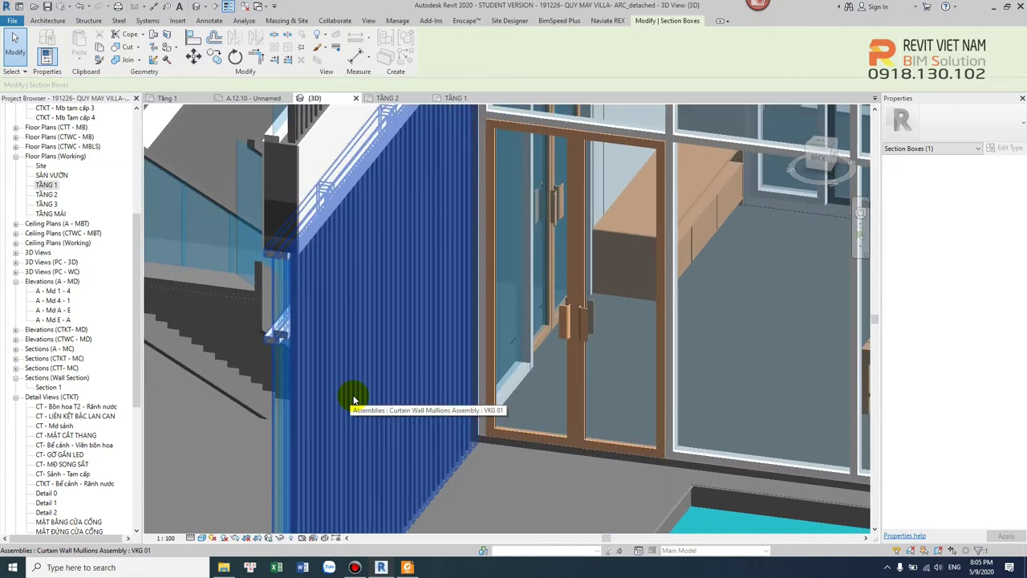
{"action": "scroll", "coordinate": [251, 352], "scroll_direction": "up", "scroll_amount": 3}
{"action": "scroll", "coordinate": [251, 352], "scroll_direction": "up", "scroll_amount": 1}
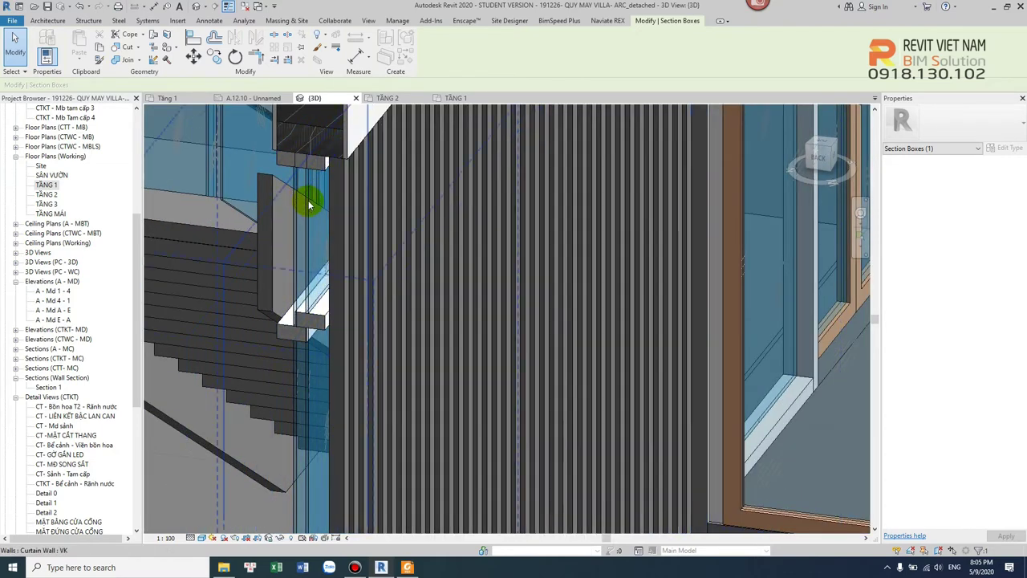
Orbit under the stairs and select the curtain wall and its glazed panel
{"action": "left_click", "coordinate": [309, 205]}
{"action": "scroll", "coordinate": [305, 200], "scroll_direction": "up", "scroll_amount": 3}
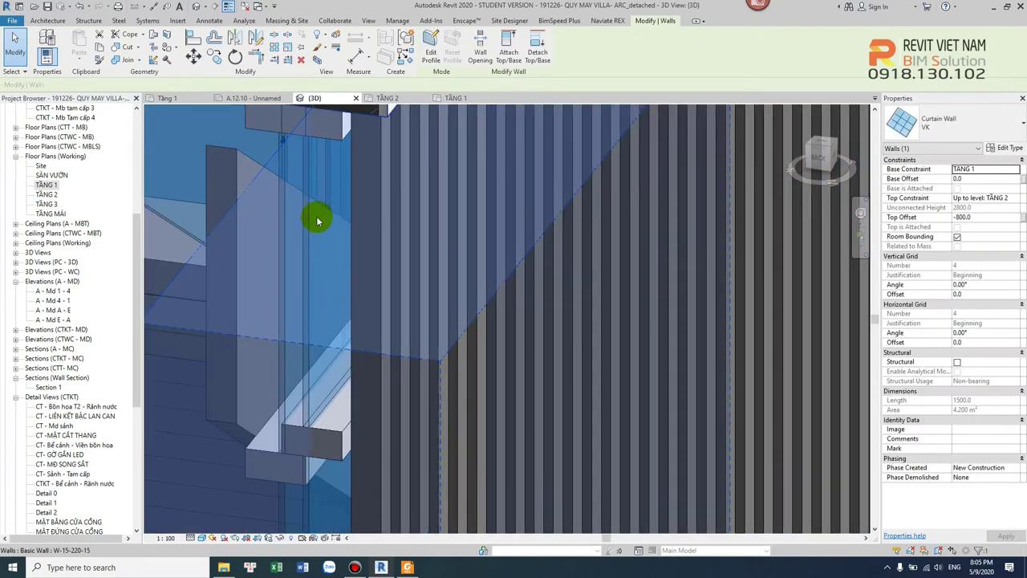
{"action": "key", "text": "Escape"}
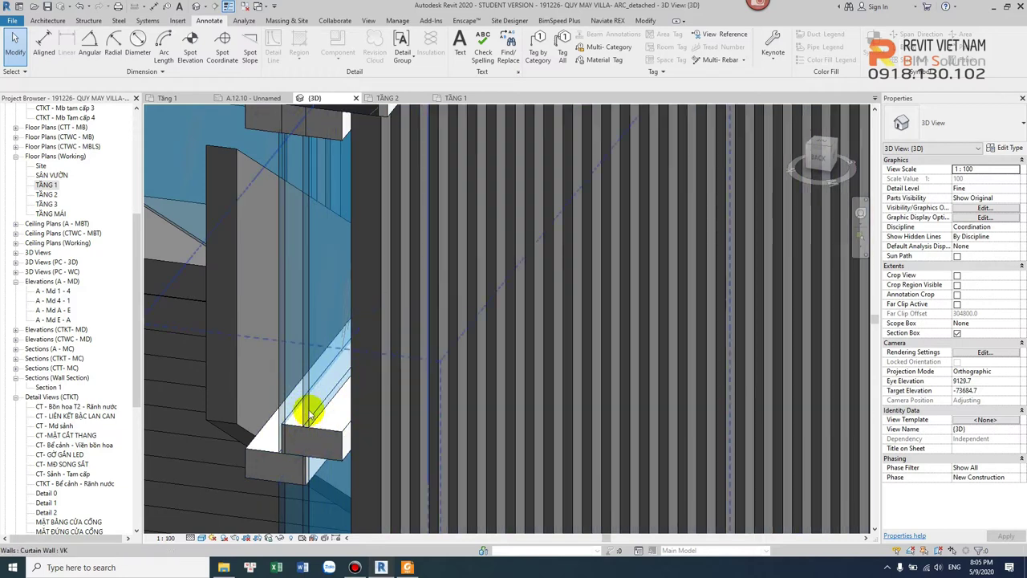
{"action": "mouse_move", "coordinate": [297, 142]}
{"action": "middle_mouse_down", "text": "shift"}
{"action": "mouse_move", "coordinate": [353, 269]}
{"action": "mouse_move", "coordinate": [602, 184]}
{"action": "middle_mouse_up", "text": "shift"}
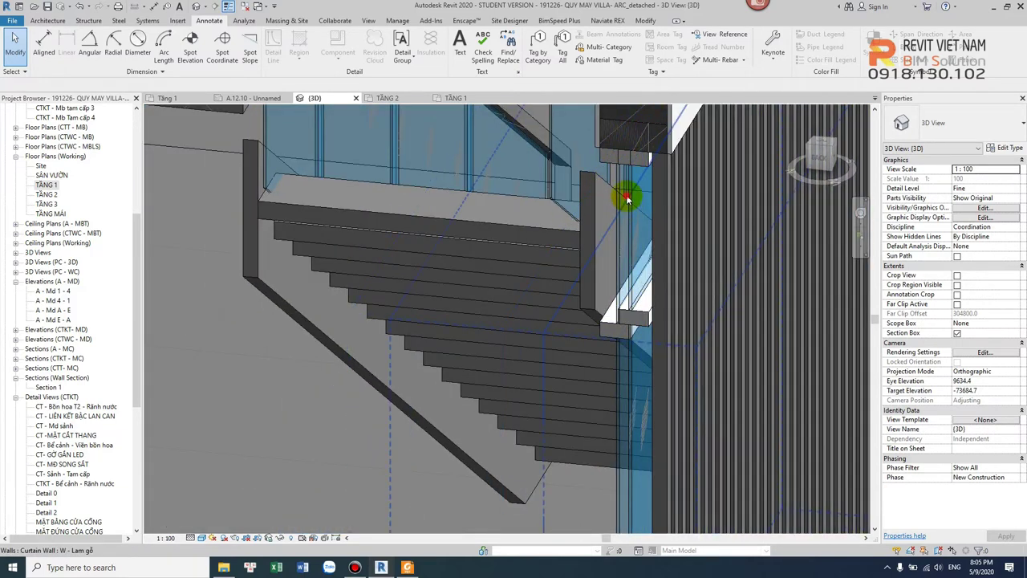
{"action": "left_click", "coordinate": [628, 199]}
{"action": "scroll", "coordinate": [629, 197], "scroll_direction": "up", "scroll_amount": 2}
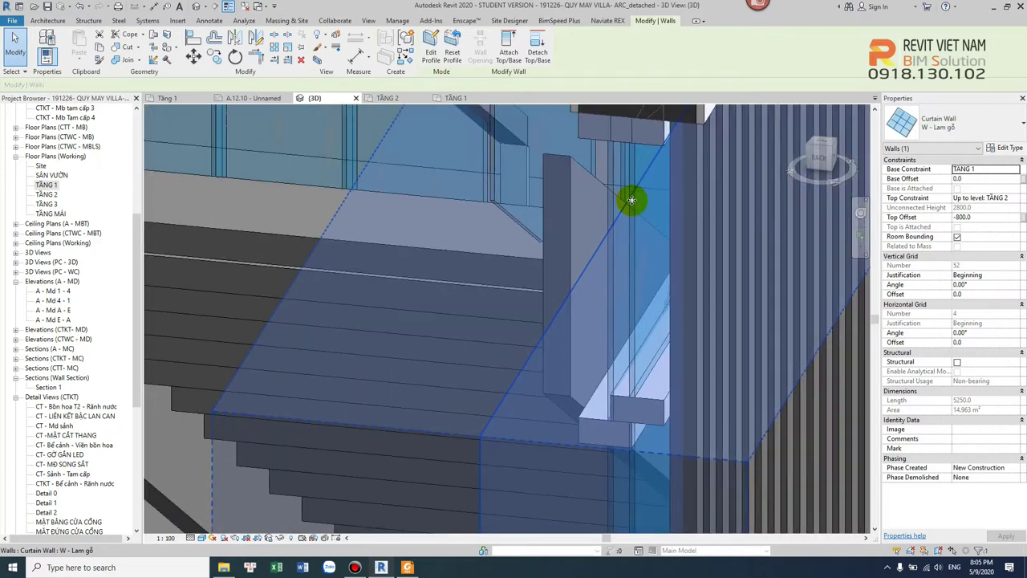
{"action": "key", "text": "Escape"}
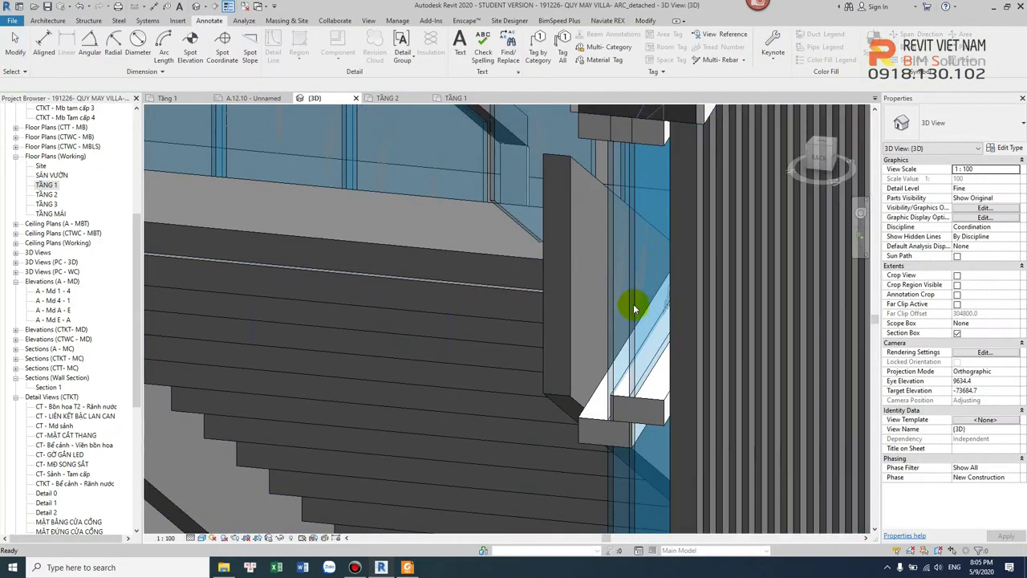
{"action": "key", "text": "Tab"}
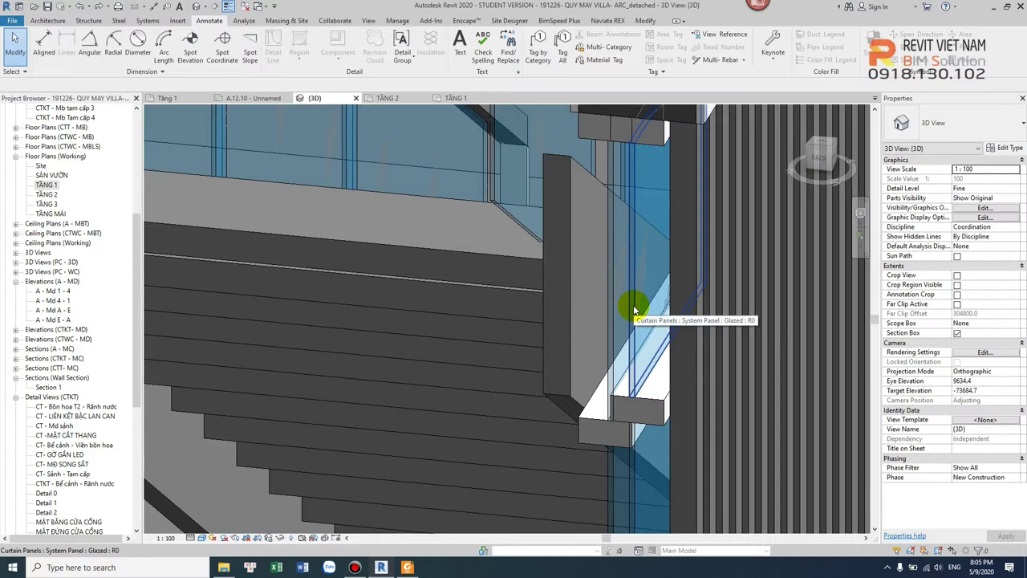
{"action": "left_click", "coordinate": [638, 138]}
Tab-select the rectangular base mullion, then reopen floor plan TẦNG 1
{"action": "middle_click_drag", "start_coordinate": [631, 131], "coordinate": [660, 293], "text": "shift"}
{"action": "scroll", "coordinate": [475, 424], "scroll_direction": "up", "scroll_amount": 3}
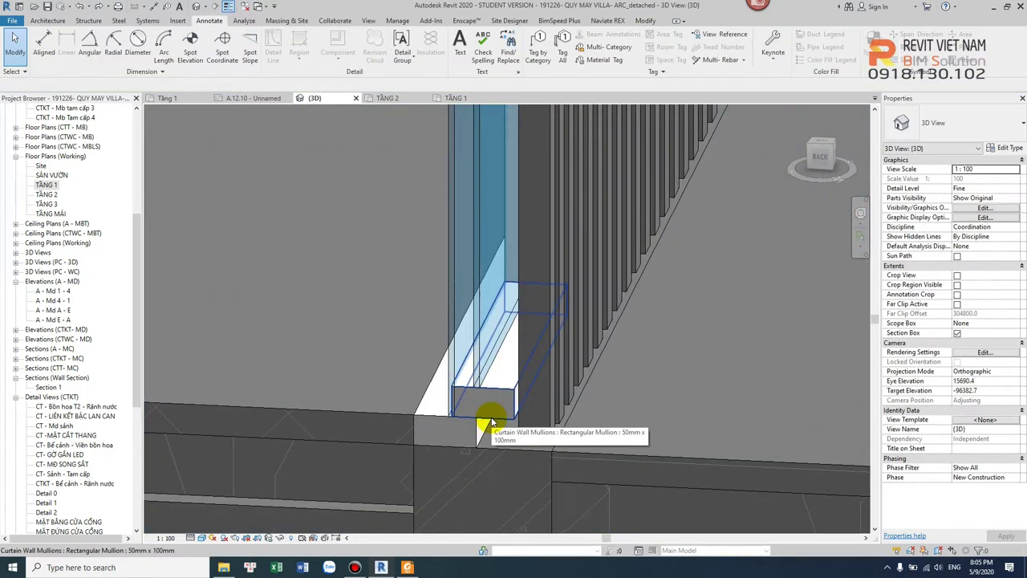
{"action": "key", "text": "Tab"}
{"action": "key", "text": "Tab"}
{"action": "key", "text": "Tab"}
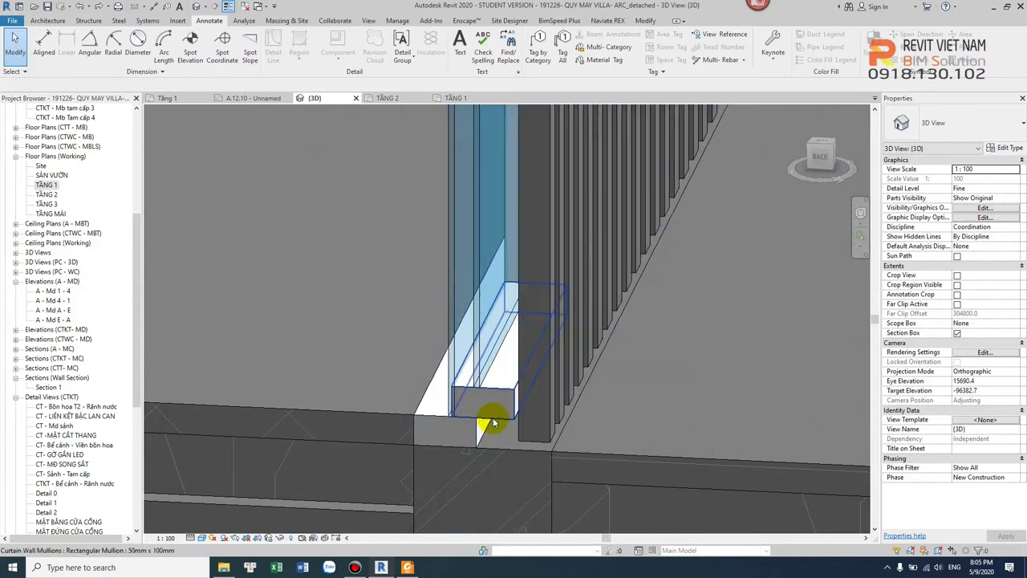
{"action": "left_click", "coordinate": [493, 423]}
{"action": "double_click", "coordinate": [46, 185]}
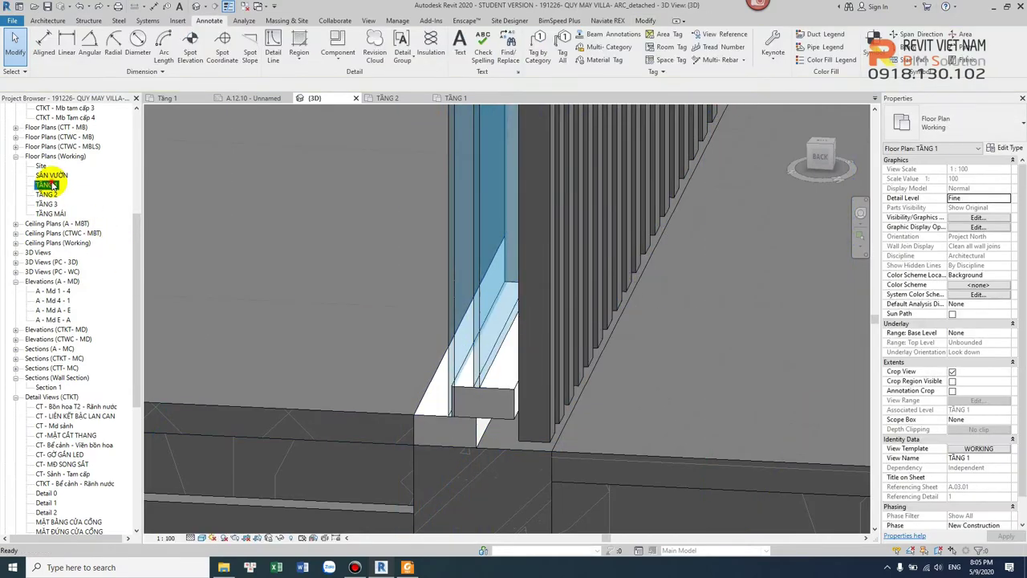
Inspect the walls near the stair block, selecting the curtain wall and the short W-15-vua trat wall
{"action": "key", "text": "Escape"}
{"action": "left_click", "coordinate": [442, 299]}
{"action": "key", "text": "Escape"}
{"action": "scroll", "coordinate": [458, 350], "scroll_direction": "down", "scroll_amount": 2}
{"action": "scroll", "coordinate": [438, 351], "scroll_direction": "up", "scroll_amount": 3}
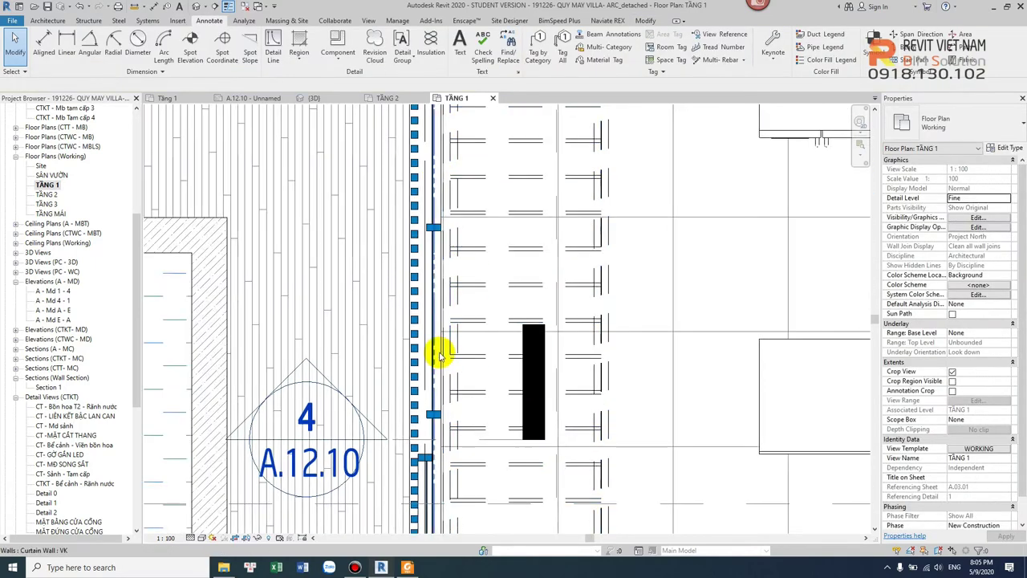
{"action": "scroll", "coordinate": [425, 395], "scroll_direction": "up", "scroll_amount": 2}
{"action": "scroll", "coordinate": [426, 395], "scroll_direction": "up", "scroll_amount": 1}
{"action": "left_click", "coordinate": [424, 389]}
{"action": "key", "text": "Escape"}
{"action": "scroll", "coordinate": [424, 388], "scroll_direction": "down", "scroll_amount": 3}
{"action": "scroll", "coordinate": [434, 395], "scroll_direction": "up", "scroll_amount": 1}
{"action": "scroll", "coordinate": [436, 397], "scroll_direction": "up", "scroll_amount": 2}
{"action": "scroll", "coordinate": [434, 385], "scroll_direction": "up", "scroll_amount": 2}
{"action": "scroll", "coordinate": [450, 413], "scroll_direction": "up", "scroll_amount": 2}
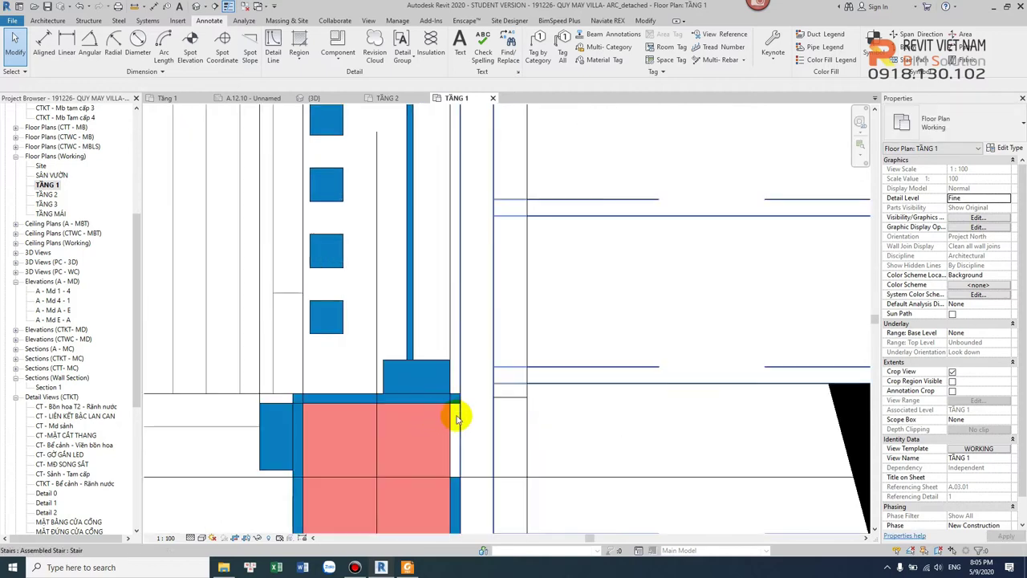
{"action": "left_click", "coordinate": [457, 404]}
{"action": "scroll", "coordinate": [455, 412], "scroll_direction": "down", "scroll_amount": 1}
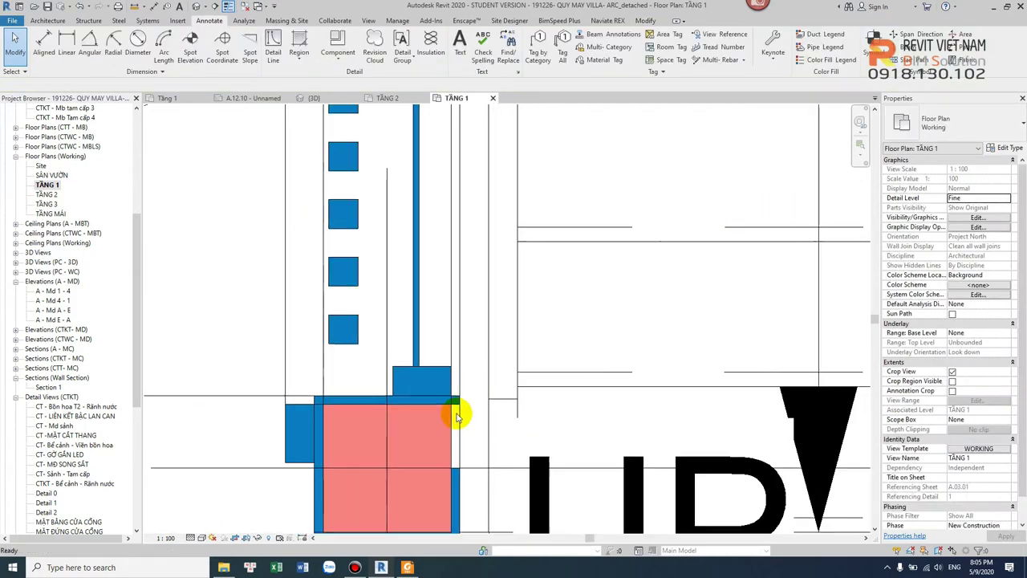
{"action": "scroll", "coordinate": [455, 413], "scroll_direction": "down", "scroll_amount": 1}
{"action": "scroll", "coordinate": [454, 413], "scroll_direction": "up", "scroll_amount": 2}
{"action": "left_click", "coordinate": [447, 419]}
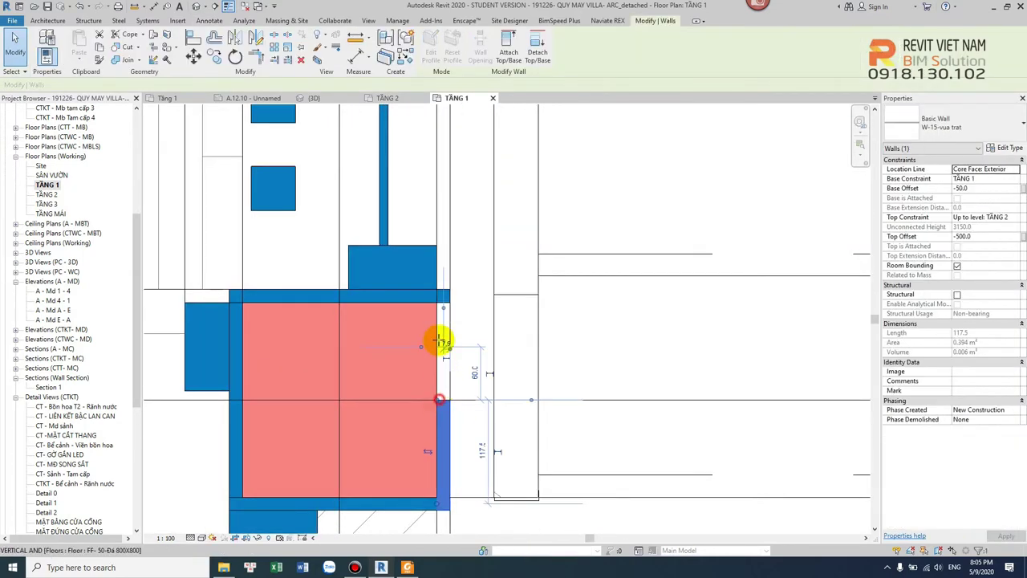
{"action": "key", "text": "r"}
{"action": "key", "text": "s"}
{"action": "key", "text": "Escape"}
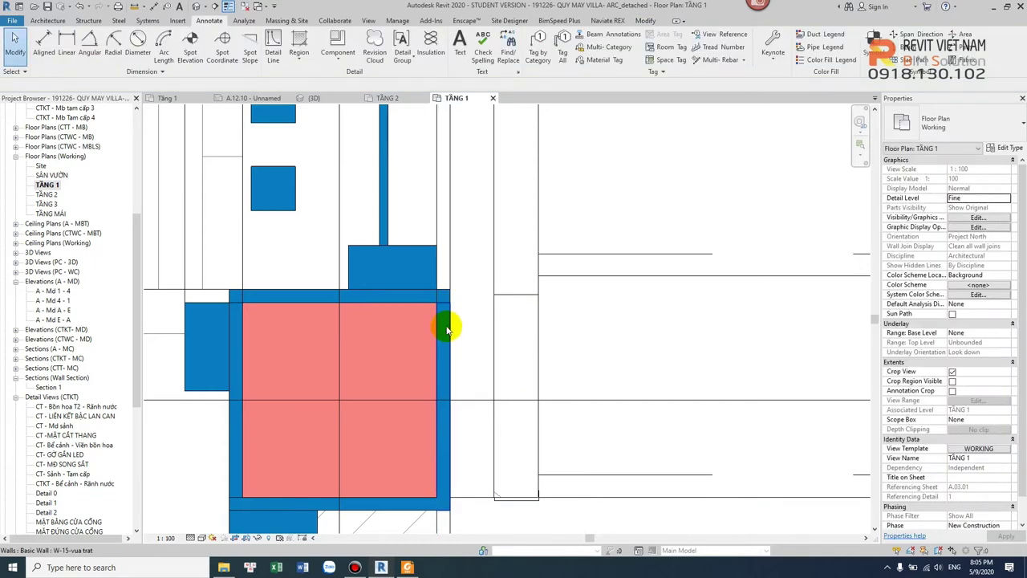
Pan along the curtain wall between the pink wall-end blocks and select it
{"action": "scroll", "coordinate": [351, 321], "scroll_direction": "down", "scroll_amount": 1}
{"action": "left_click", "coordinate": [351, 323]}
{"action": "scroll", "coordinate": [351, 324], "scroll_direction": "down", "scroll_amount": 1}
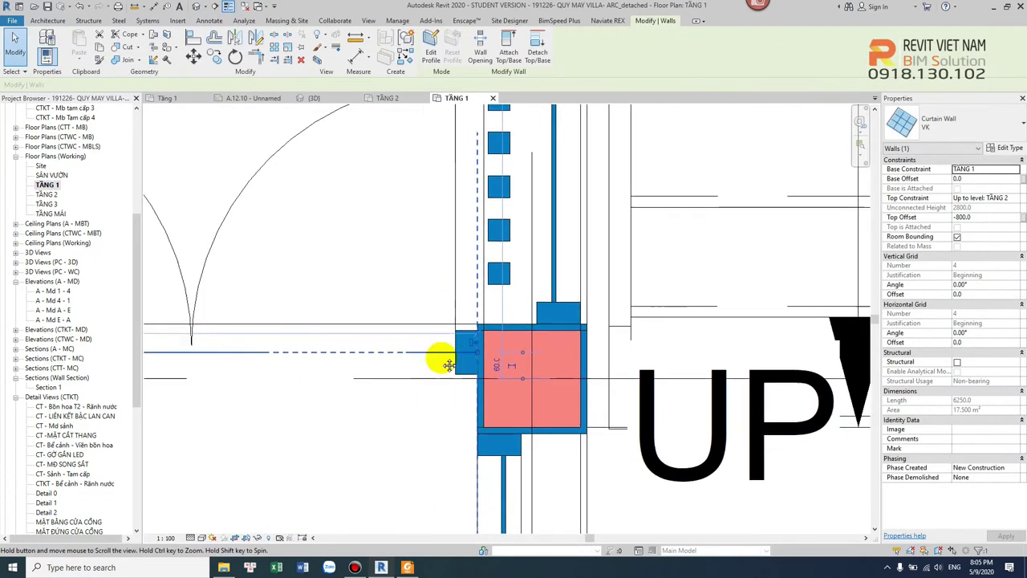
{"action": "middle_click_drag", "start_coordinate": [442, 355], "coordinate": [708, 345]}
{"action": "scroll", "coordinate": [708, 345], "scroll_direction": "down", "scroll_amount": 2}
{"action": "mouse_move", "coordinate": [305, 327]}
{"action": "middle_mouse_down"}
{"action": "mouse_move", "coordinate": [366, 271]}
{"action": "mouse_move", "coordinate": [402, 259]}
{"action": "middle_mouse_up"}
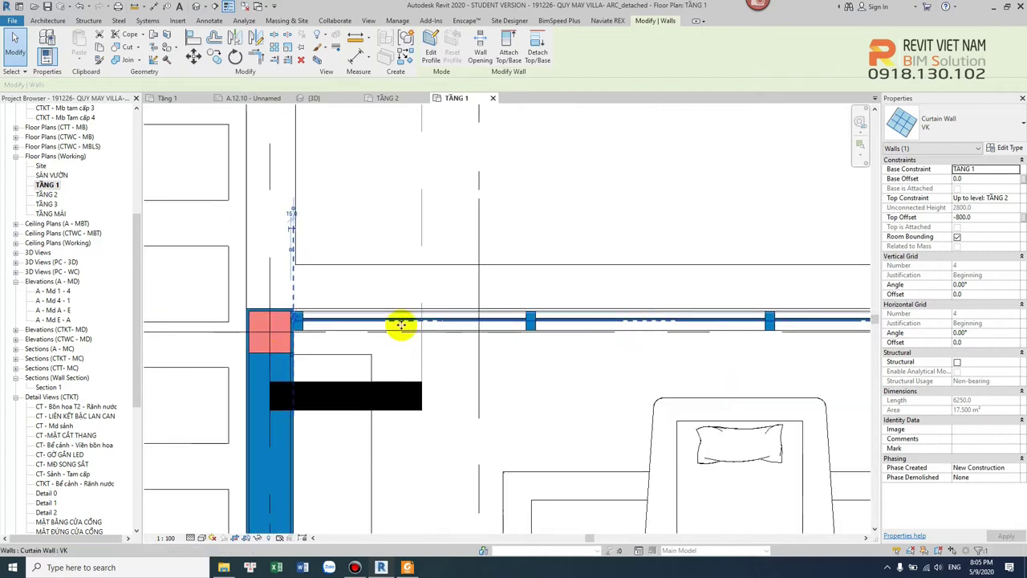
{"action": "scroll", "coordinate": [347, 299], "scroll_direction": "up", "scroll_amount": 2}
{"action": "scroll", "coordinate": [347, 299], "scroll_direction": "up", "scroll_amount": 2}
{"action": "scroll", "coordinate": [332, 321], "scroll_direction": "up", "scroll_amount": 1}
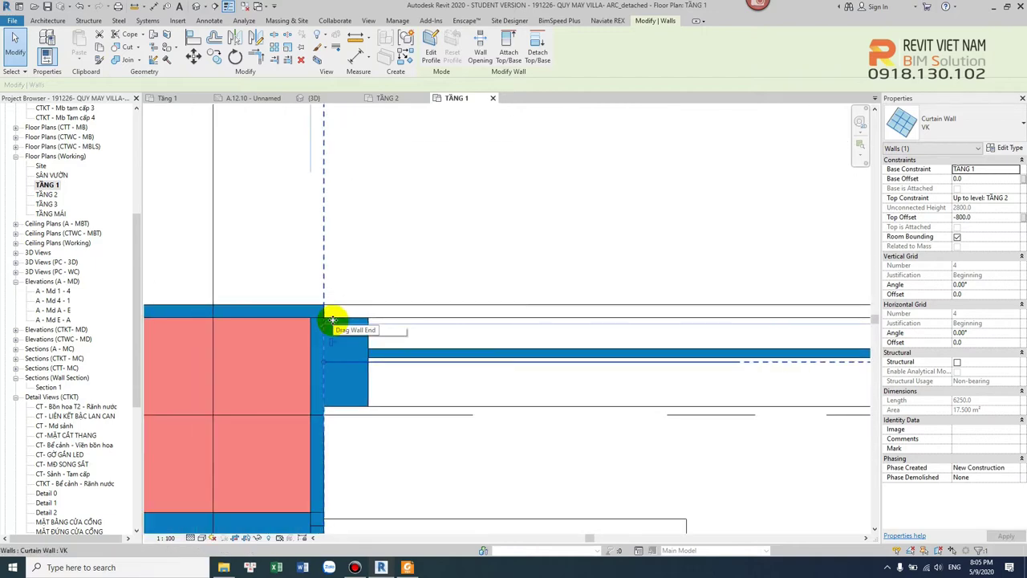
{"action": "scroll", "coordinate": [340, 335], "scroll_direction": "down", "scroll_amount": 3}
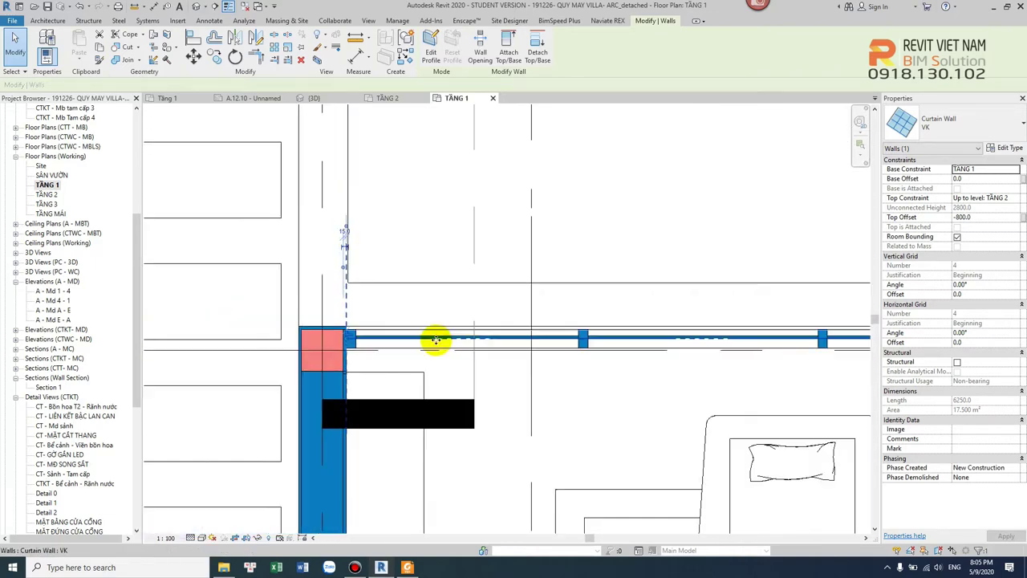
{"action": "mouse_move", "coordinate": [600, 339]}
{"action": "middle_mouse_down"}
{"action": "mouse_move", "coordinate": [415, 353]}
{"action": "mouse_move", "coordinate": [649, 348]}
{"action": "middle_mouse_up"}
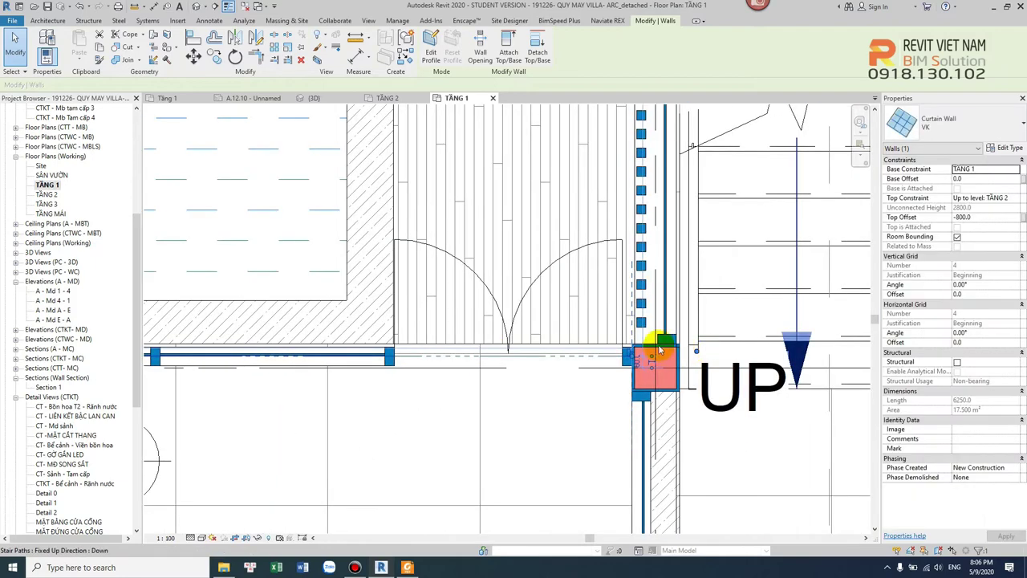
{"action": "scroll", "coordinate": [537, 356], "scroll_direction": "up", "scroll_amount": 3}
{"action": "scroll", "coordinate": [575, 327], "scroll_direction": "up", "scroll_amount": 2}
{"action": "scroll", "coordinate": [578, 316], "scroll_direction": "down", "scroll_amount": 3}
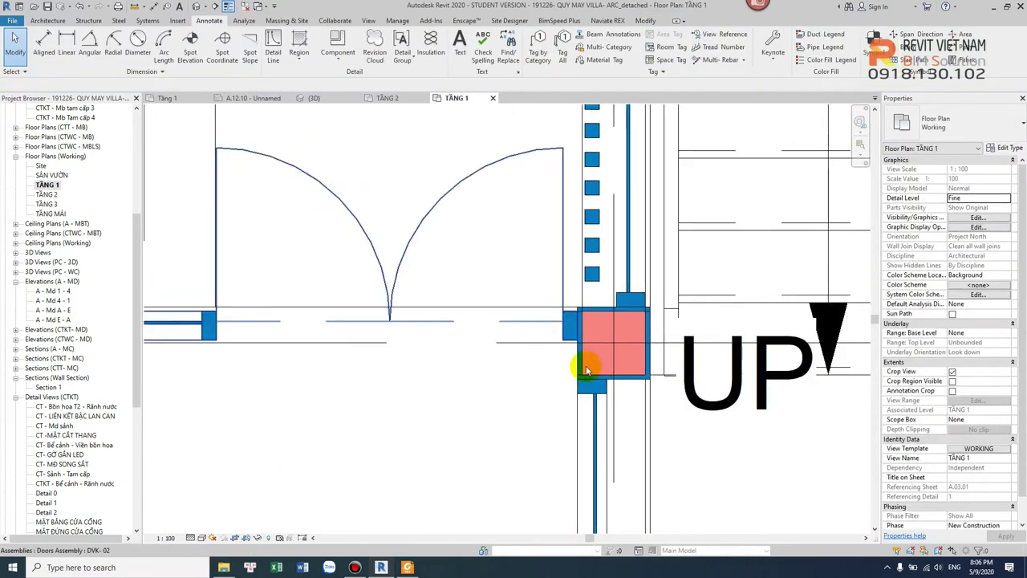
{"action": "scroll", "coordinate": [578, 332], "scroll_direction": "down", "scroll_amount": 1}
{"action": "left_click", "coordinate": [594, 384]}
{"action": "scroll", "coordinate": [610, 345], "scroll_direction": "up", "scroll_amount": 1}
{"action": "middle_click_drag", "start_coordinate": [619, 324], "coordinate": [612, 314]}
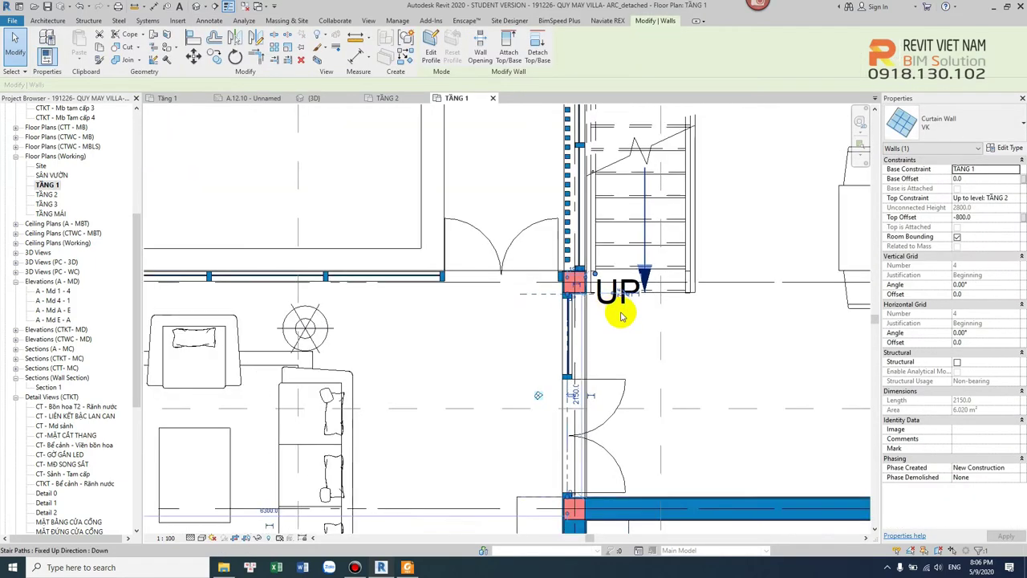
{"action": "scroll", "coordinate": [613, 314], "scroll_direction": "down", "scroll_amount": 1}
{"action": "middle_click_drag", "start_coordinate": [635, 407], "coordinate": [424, 408]}
{"action": "scroll", "coordinate": [551, 214], "scroll_direction": "up", "scroll_amount": 3}
{"action": "scroll", "coordinate": [564, 409], "scroll_direction": "up", "scroll_amount": 2}
{"action": "scroll", "coordinate": [554, 367], "scroll_direction": "up", "scroll_amount": 2}
{"action": "scroll", "coordinate": [554, 368], "scroll_direction": "up", "scroll_amount": 2}
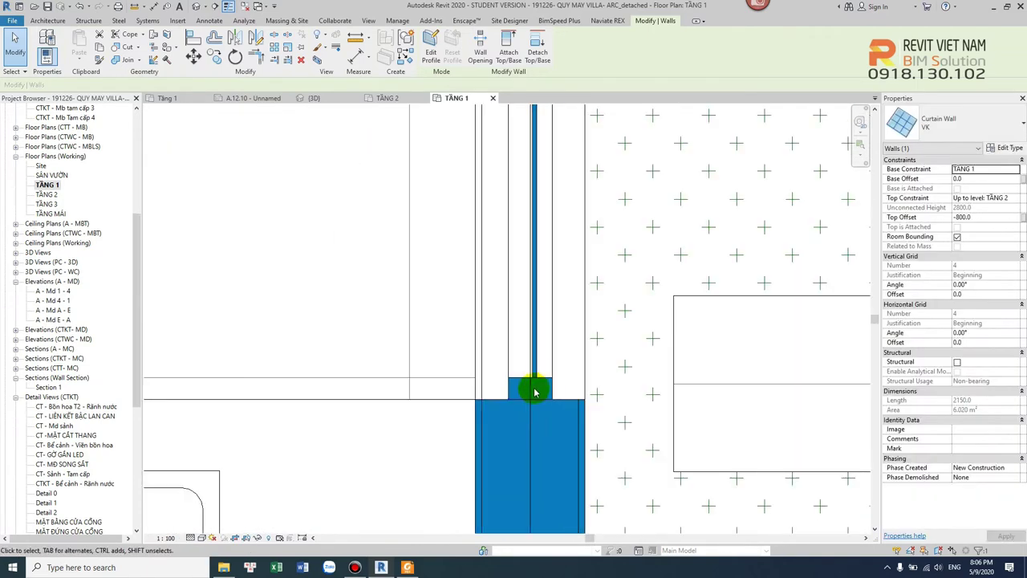
{"action": "scroll", "coordinate": [557, 394], "scroll_direction": "up", "scroll_amount": 2}
{"action": "scroll", "coordinate": [562, 399], "scroll_direction": "up", "scroll_amount": 1}
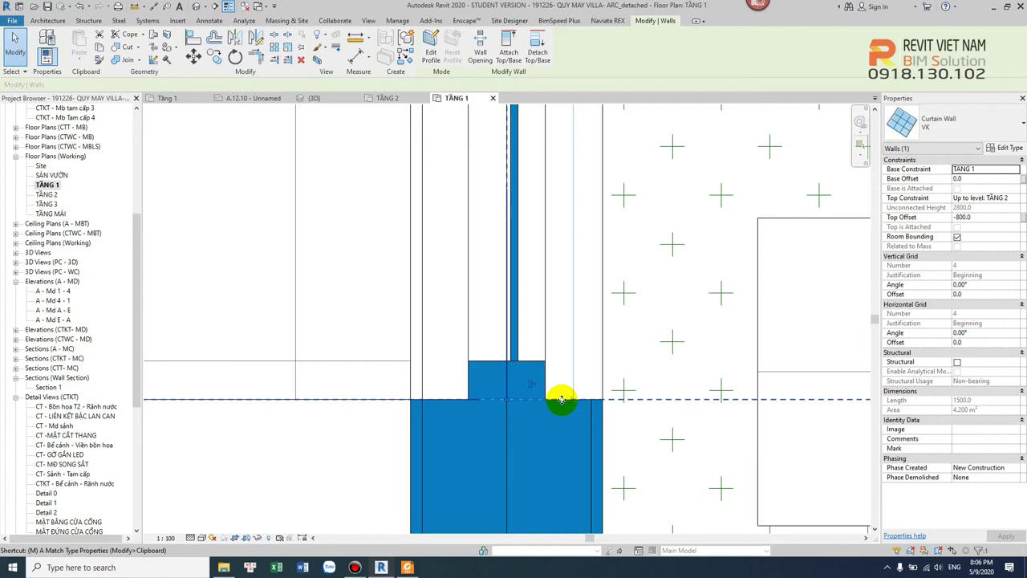
Move the VK curtain wall 60 to the right with MV, starting from its end point
{"action": "key", "text": "m"}
{"action": "key", "text": "v"}
{"action": "left_click", "coordinate": [546, 399]}
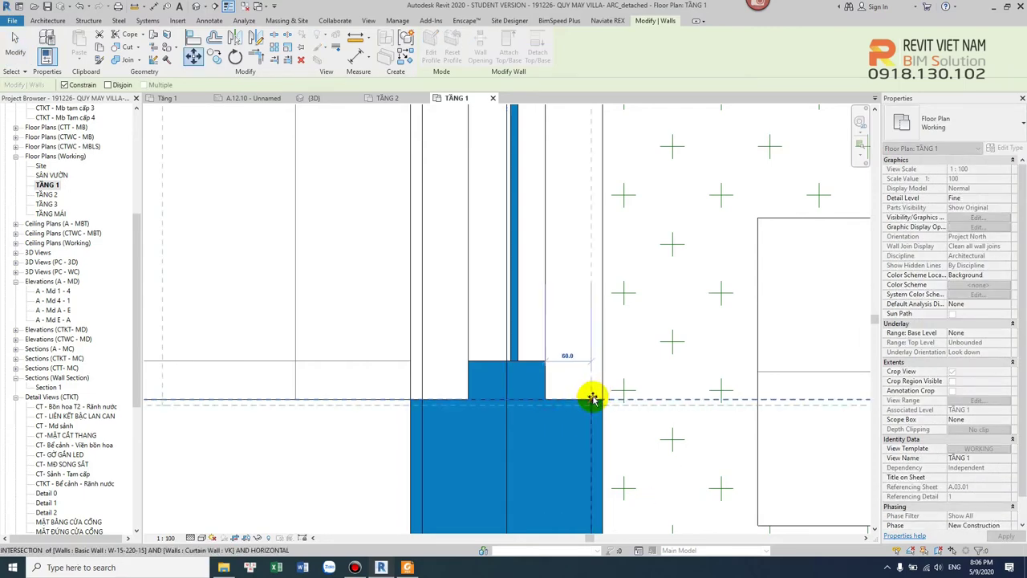
{"action": "left_click", "coordinate": [592, 394]}
{"action": "left_click", "coordinate": [626, 381]}
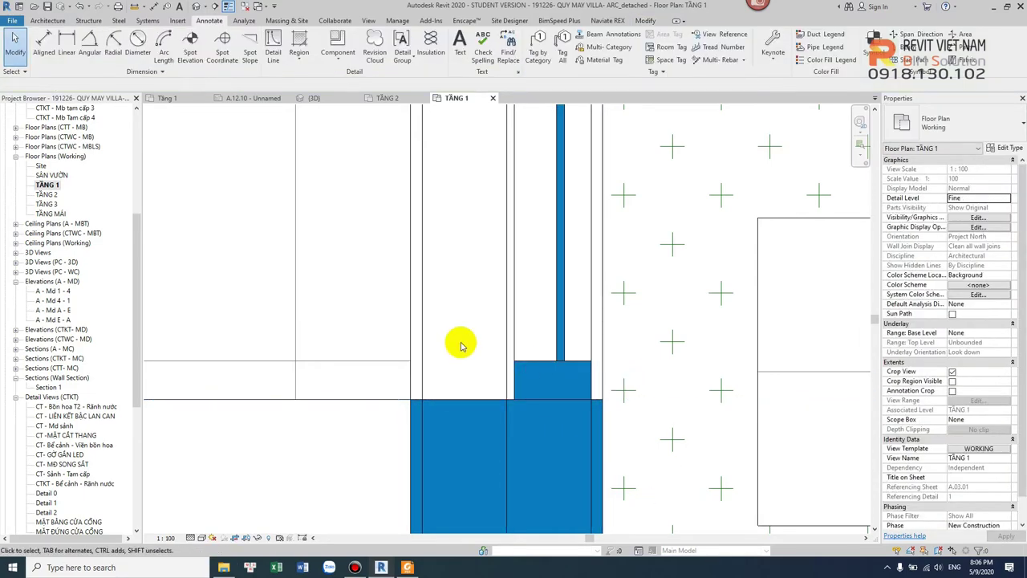
{"action": "scroll", "coordinate": [462, 350], "scroll_direction": "down", "scroll_amount": 3}
{"action": "scroll", "coordinate": [462, 337], "scroll_direction": "down", "scroll_amount": 2}
{"action": "scroll", "coordinate": [495, 257], "scroll_direction": "up", "scroll_amount": 2}
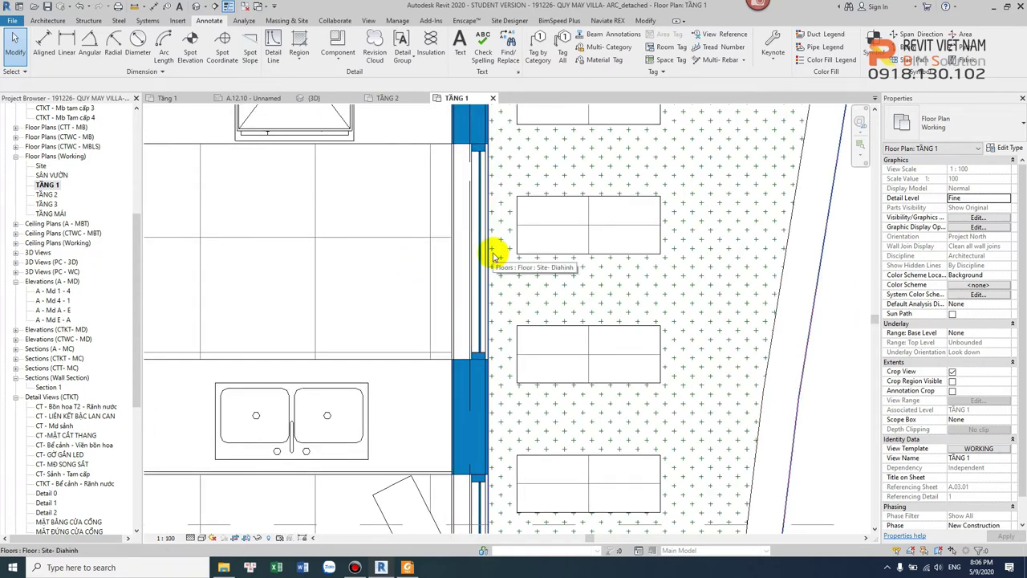
{"action": "left_click", "coordinate": [426, 183]}
Edit the FF-50-Đá 800X800 floor sketch and draw a boundary line from the junction to the curtain wall
{"action": "double_click", "coordinate": [429, 180]}
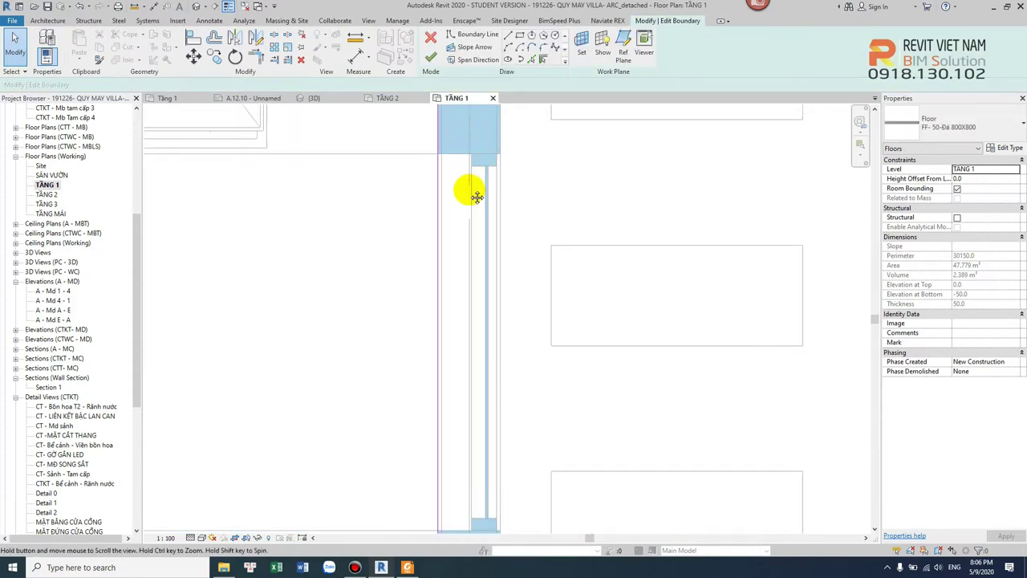
{"action": "scroll", "coordinate": [447, 193], "scroll_direction": "down", "scroll_amount": 2}
{"action": "middle_click_drag", "start_coordinate": [450, 206], "coordinate": [465, 223]}
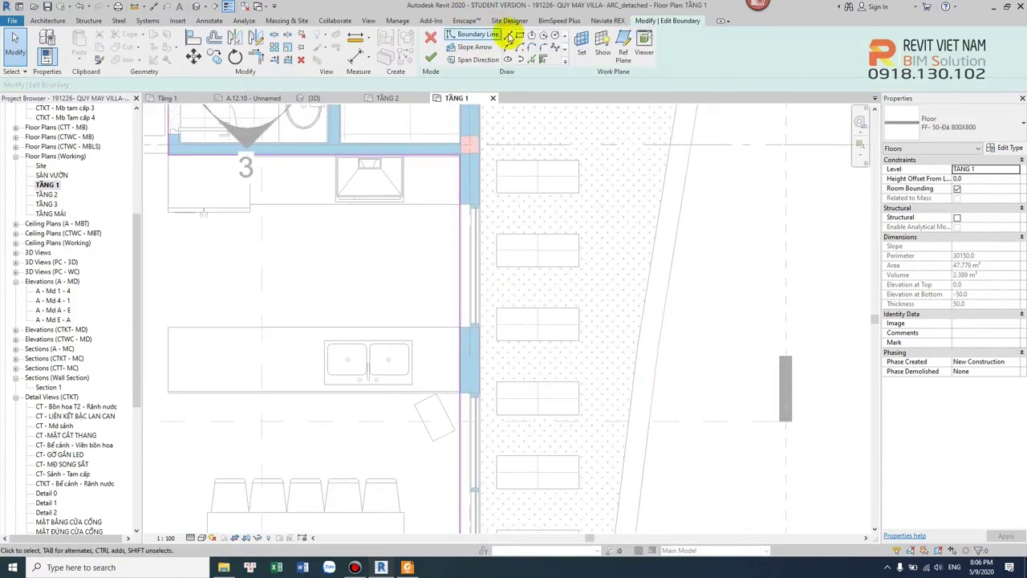
{"action": "scroll", "coordinate": [480, 138], "scroll_direction": "up", "scroll_amount": 2}
{"action": "scroll", "coordinate": [466, 232], "scroll_direction": "up", "scroll_amount": 2}
{"action": "left_click", "coordinate": [465, 315]}
{"action": "left_click", "coordinate": [394, 314]}
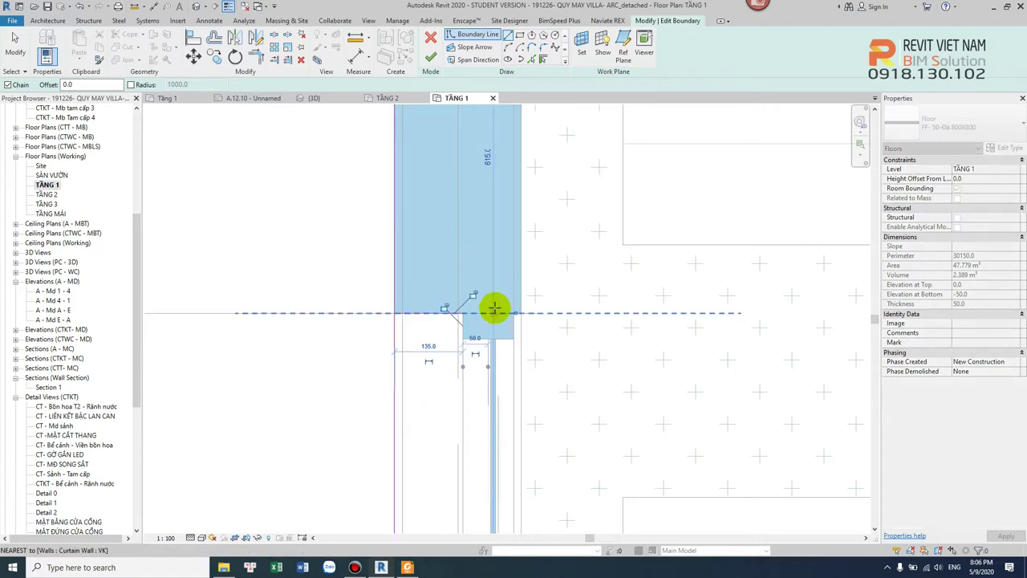
{"action": "key", "text": "Escape"}
{"action": "scroll", "coordinate": [454, 137], "scroll_direction": "down", "scroll_amount": 2}
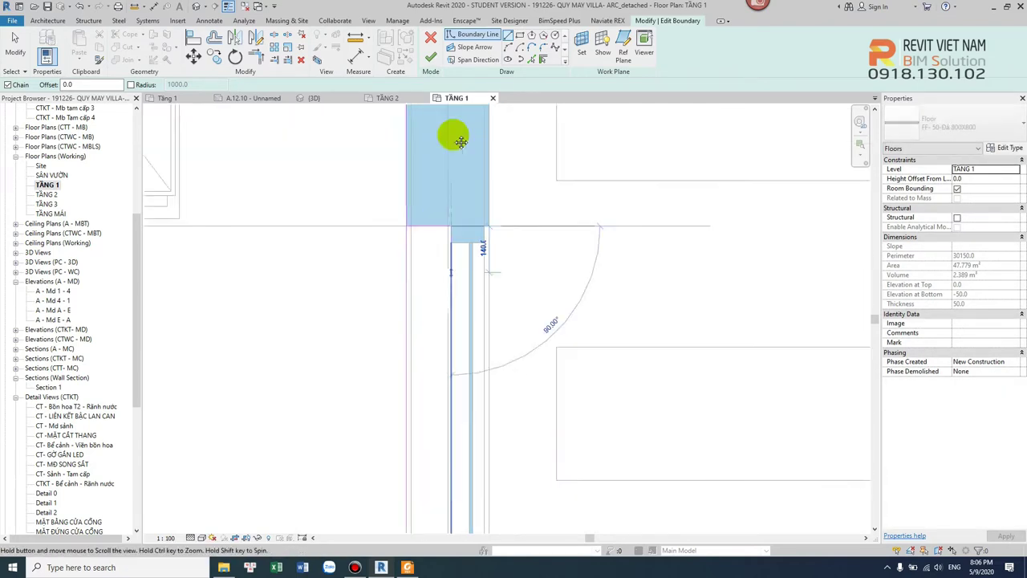
{"action": "scroll", "coordinate": [425, 390], "scroll_direction": "up", "scroll_amount": 2}
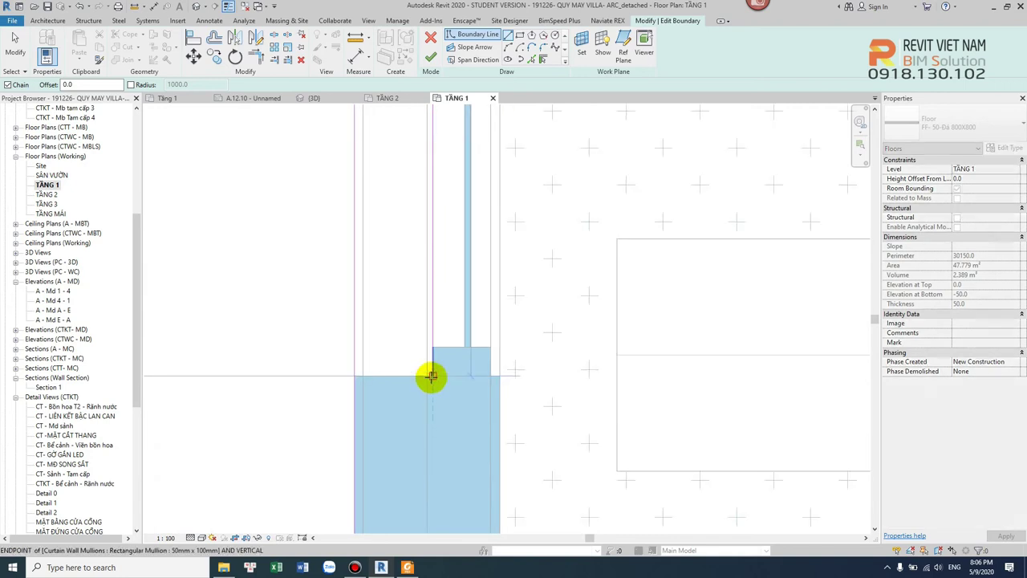
{"action": "key", "text": "Escape"}
{"action": "scroll", "coordinate": [392, 294], "scroll_direction": "down", "scroll_amount": 2}
{"action": "middle_click_drag", "start_coordinate": [391, 294], "coordinate": [390, 428]}
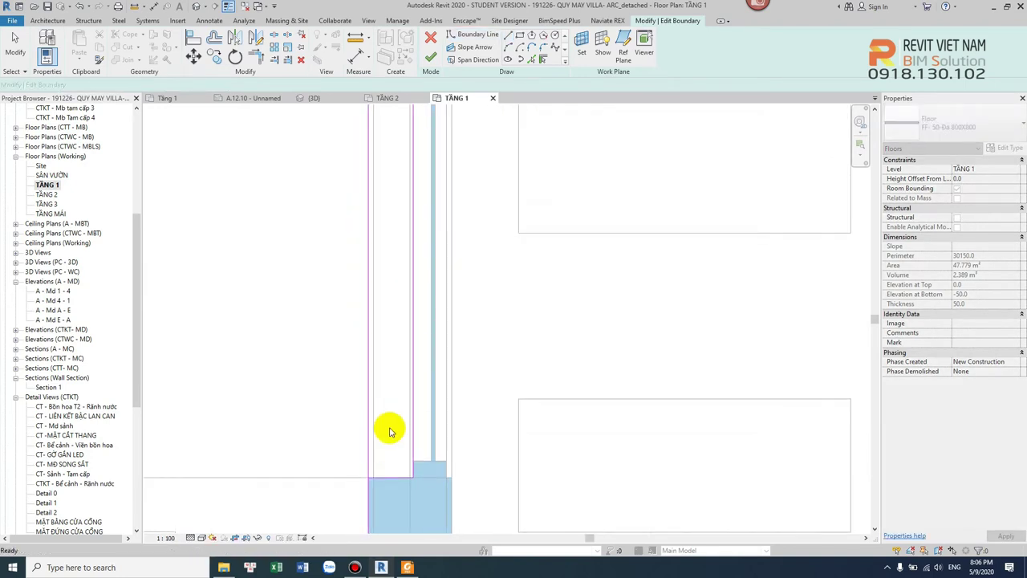
Trim the boundary lines to a corner with TR and finish the floor sketch
{"action": "key", "text": "t"}
{"action": "key", "text": "r"}
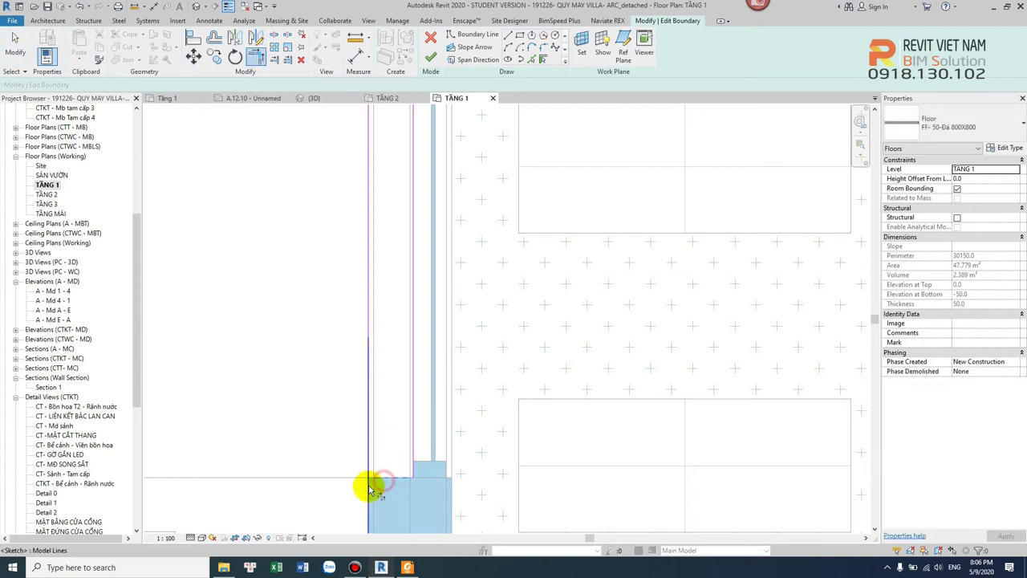
{"action": "mouse_move", "coordinate": [367, 486]}
{"action": "middle_mouse_down"}
{"action": "mouse_move", "coordinate": [378, 458]}
{"action": "mouse_move", "coordinate": [386, 232]}
{"action": "middle_mouse_up"}
{"action": "left_click", "coordinate": [383, 218]}
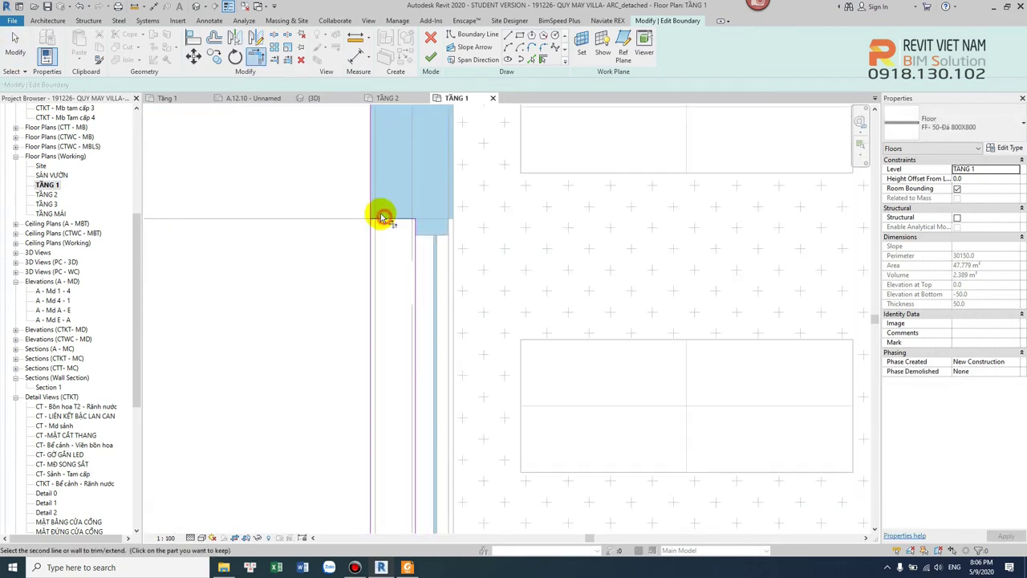
{"action": "left_click", "coordinate": [371, 206]}
{"action": "left_click", "coordinate": [431, 56]}
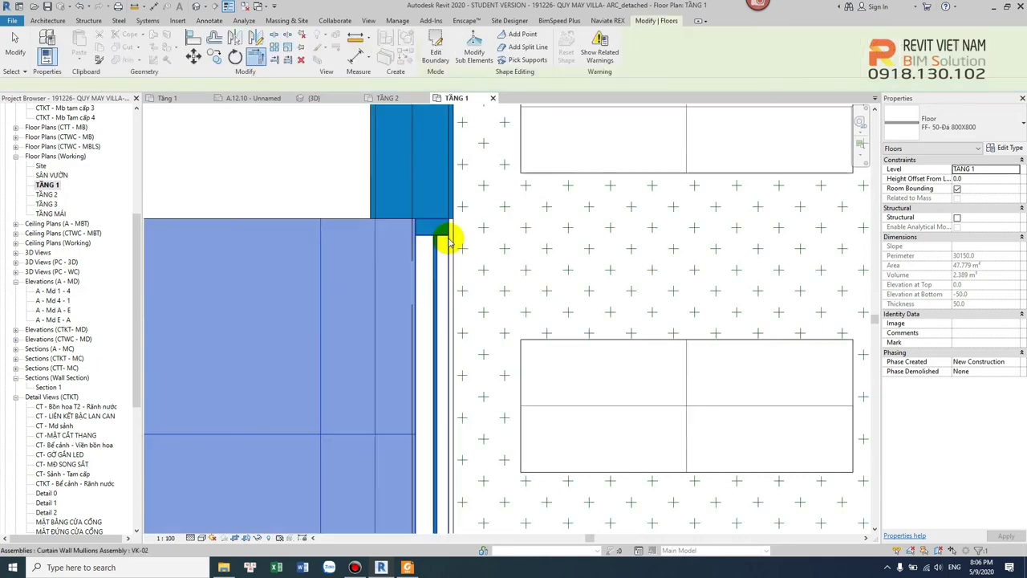
Cycle through the door and wood floors beside the wall with Tab to find the right element
{"action": "scroll", "coordinate": [440, 275], "scroll_direction": "down", "scroll_amount": 3}
{"action": "scroll", "coordinate": [377, 289], "scroll_direction": "down", "scroll_amount": 1}
{"action": "middle_click_drag", "start_coordinate": [376, 289], "coordinate": [466, 166]}
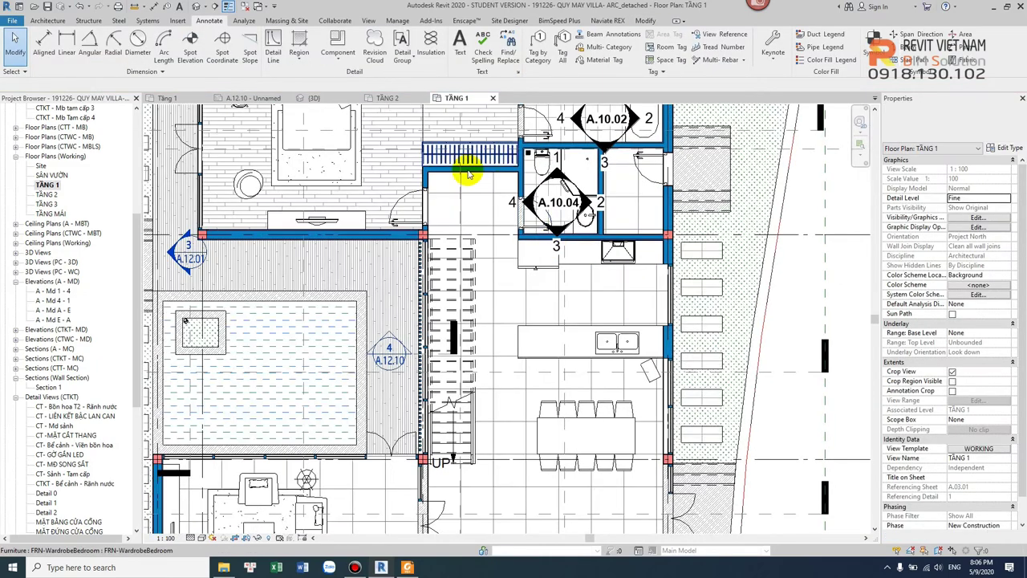
{"action": "scroll", "coordinate": [466, 165], "scroll_direction": "up", "scroll_amount": 2}
{"action": "scroll", "coordinate": [385, 241], "scroll_direction": "up", "scroll_amount": 3}
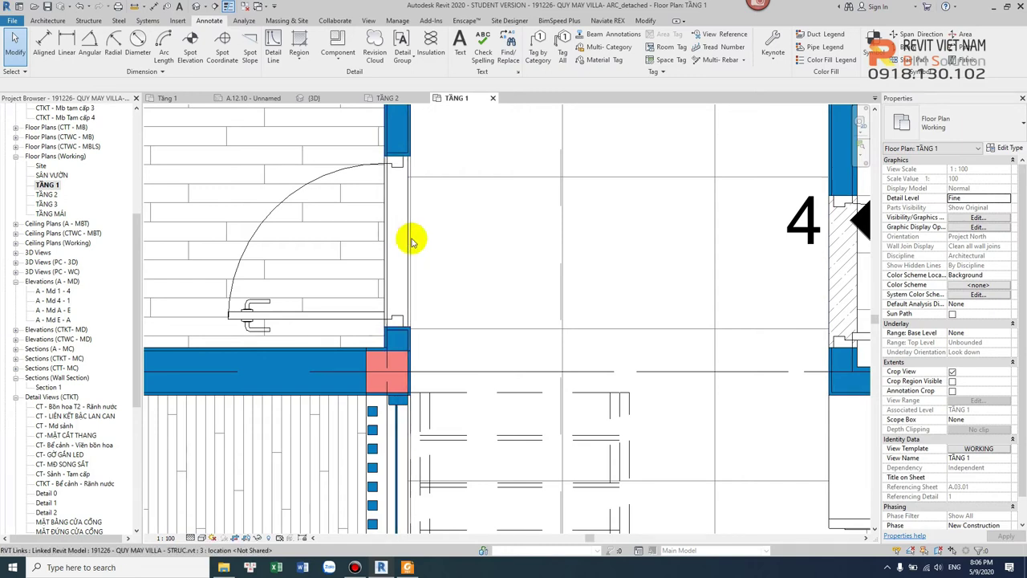
{"action": "left_click", "coordinate": [412, 240]}
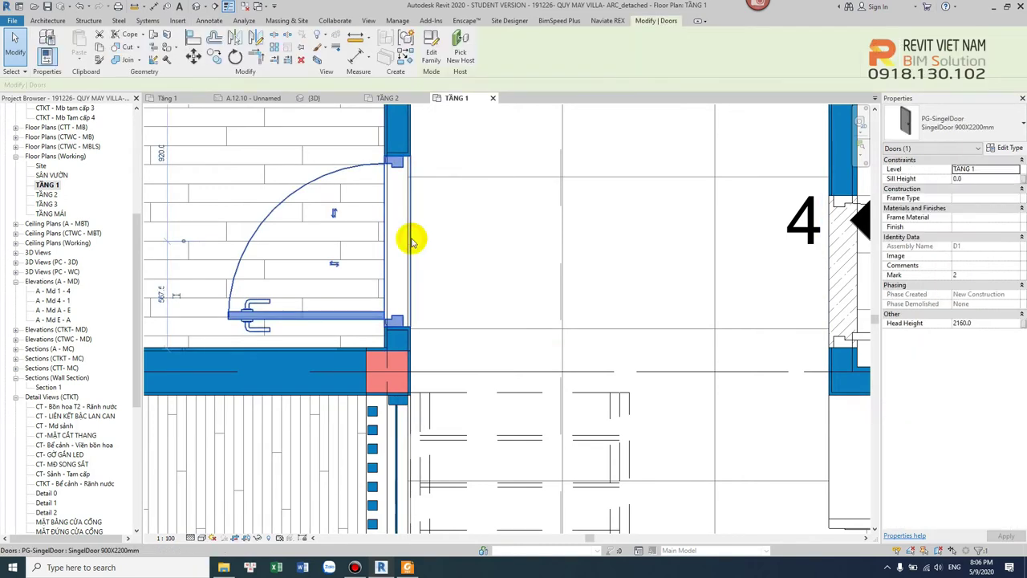
{"action": "key", "text": "Tab"}
{"action": "left_click", "coordinate": [412, 241]}
{"action": "left_click", "coordinate": [409, 238]}
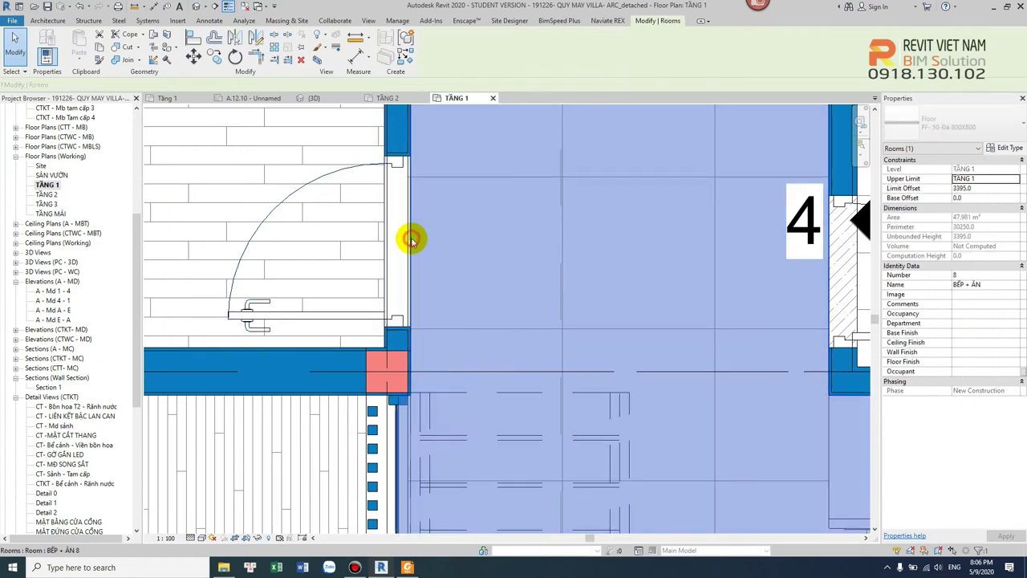
{"action": "key", "text": "Tab"}
{"action": "left_click", "coordinate": [391, 238]}
{"action": "scroll", "coordinate": [403, 243], "scroll_direction": "down", "scroll_amount": 2}
{"action": "scroll", "coordinate": [546, 188], "scroll_direction": "down", "scroll_amount": 2}
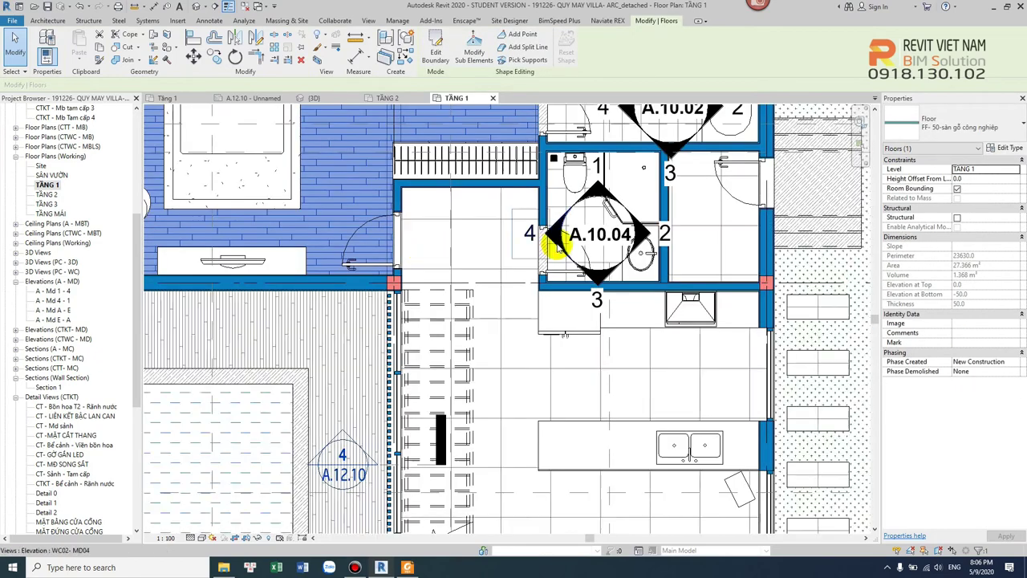
{"action": "scroll", "coordinate": [539, 259], "scroll_direction": "up", "scroll_amount": 3}
{"action": "scroll", "coordinate": [538, 260], "scroll_direction": "up", "scroll_amount": 3}
{"action": "scroll", "coordinate": [538, 267], "scroll_direction": "up", "scroll_amount": 2}
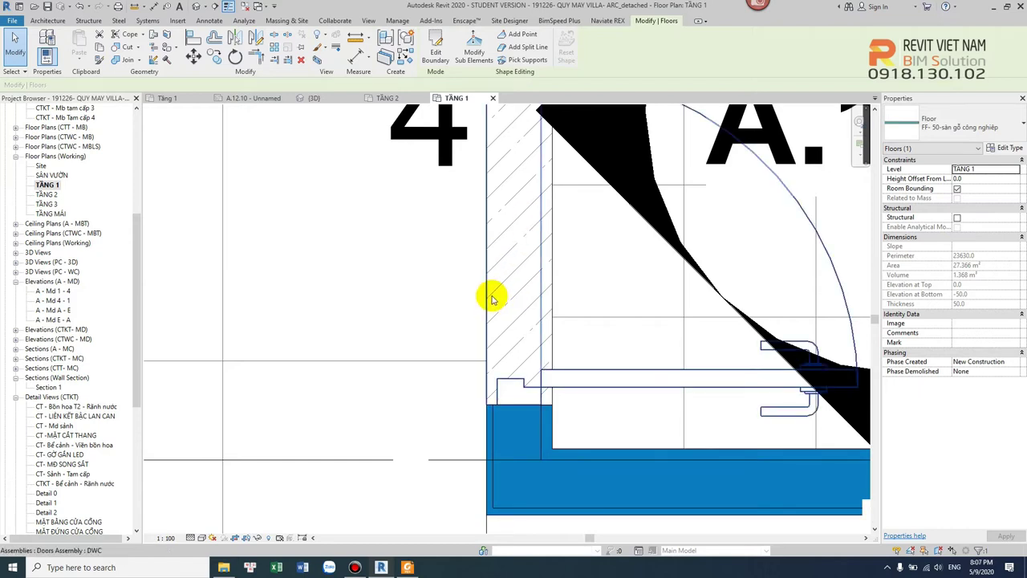
Edit and re-finish the narrow FF-50-Granite strip's boundary, keeping its 0.120 m² area
{"action": "left_click", "coordinate": [554, 287]}
{"action": "double_click", "coordinate": [554, 286]}
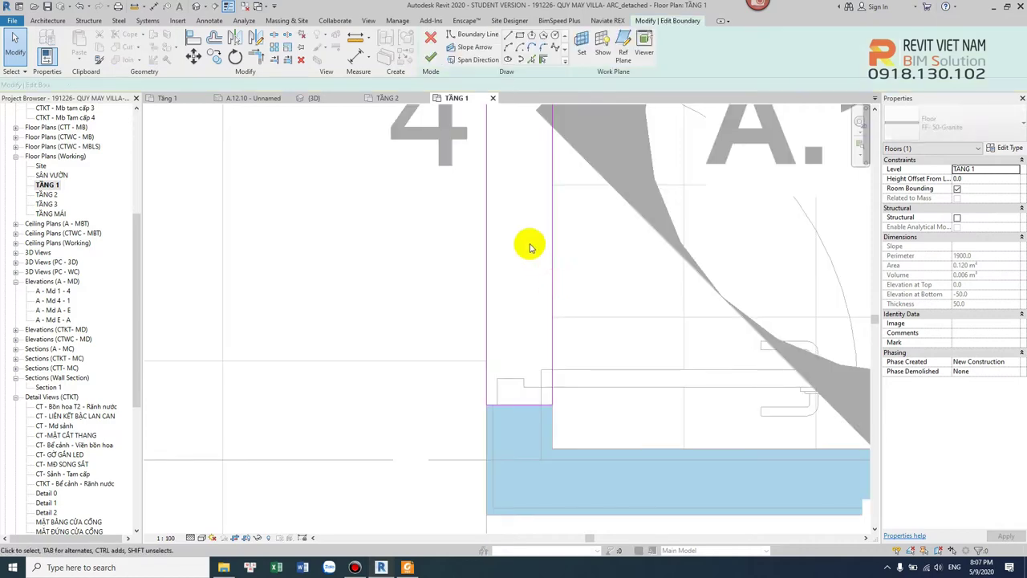
{"action": "scroll", "coordinate": [528, 273], "scroll_direction": "down", "scroll_amount": 3}
{"action": "left_click", "coordinate": [429, 58]}
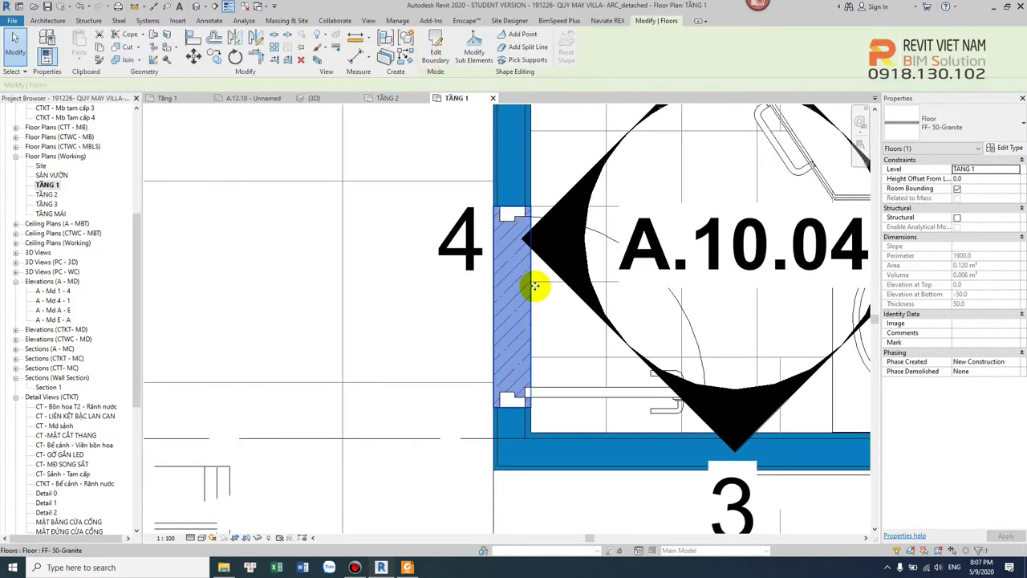
{"action": "scroll", "coordinate": [489, 291], "scroll_direction": "down", "scroll_amount": 4}
{"action": "middle_click_drag", "start_coordinate": [592, 324], "coordinate": [498, 285]}
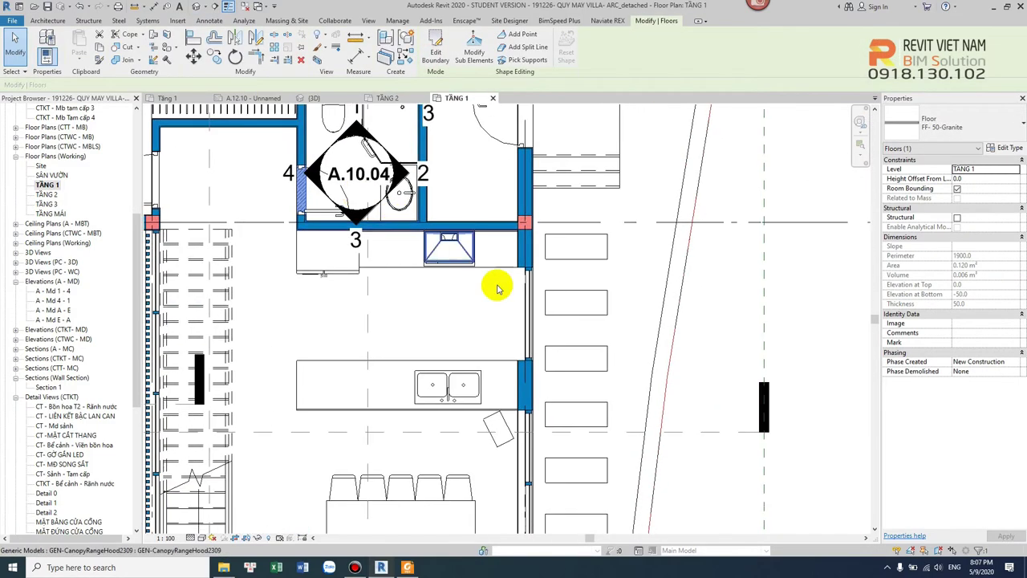
{"action": "scroll", "coordinate": [549, 325], "scroll_direction": "up", "scroll_amount": 4}
{"action": "scroll", "coordinate": [548, 325], "scroll_direction": "down", "scroll_amount": 3}
{"action": "scroll", "coordinate": [624, 339], "scroll_direction": "down", "scroll_amount": 2}
{"action": "key", "text": "Escape"}
Draw Section 2 across the VK curtain wall beside the kitchen and adjust its view depth
{"action": "scroll", "coordinate": [236, 385], "scroll_direction": "up", "scroll_amount": 4}
{"action": "left_click", "coordinate": [249, 425]}
{"action": "scroll", "coordinate": [273, 417], "scroll_direction": "down", "scroll_amount": 3}
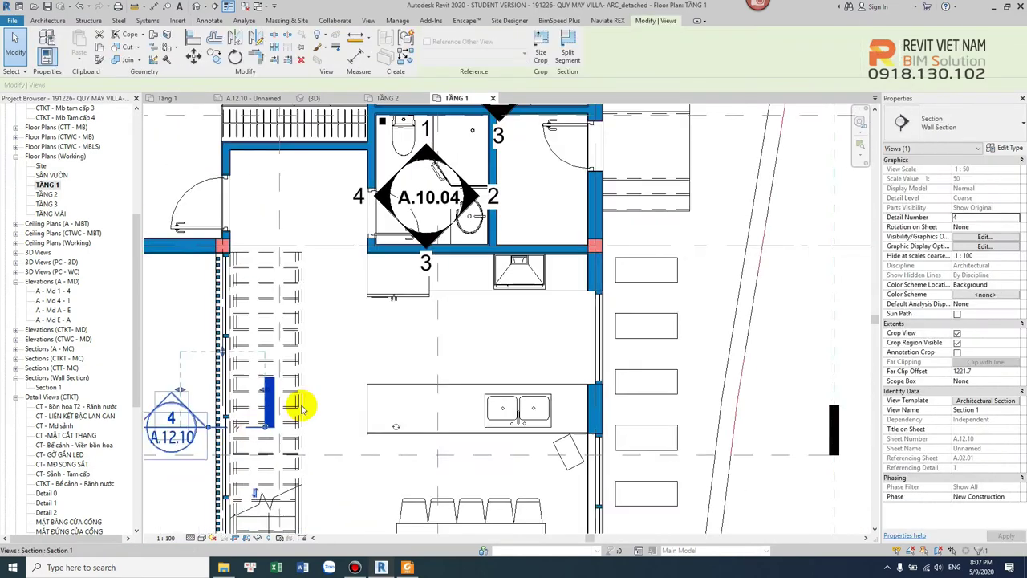
{"action": "scroll", "coordinate": [297, 409], "scroll_direction": "down", "scroll_amount": 2}
{"action": "scroll", "coordinate": [417, 337], "scroll_direction": "up", "scroll_amount": 2}
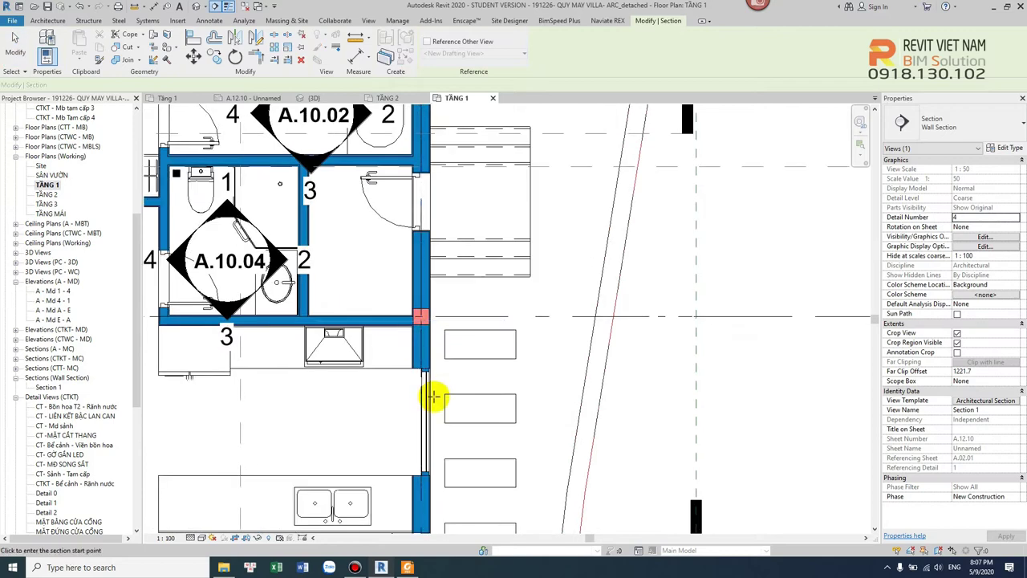
{"action": "scroll", "coordinate": [385, 418], "scroll_direction": "up", "scroll_amount": 2}
{"action": "left_click", "coordinate": [360, 452]}
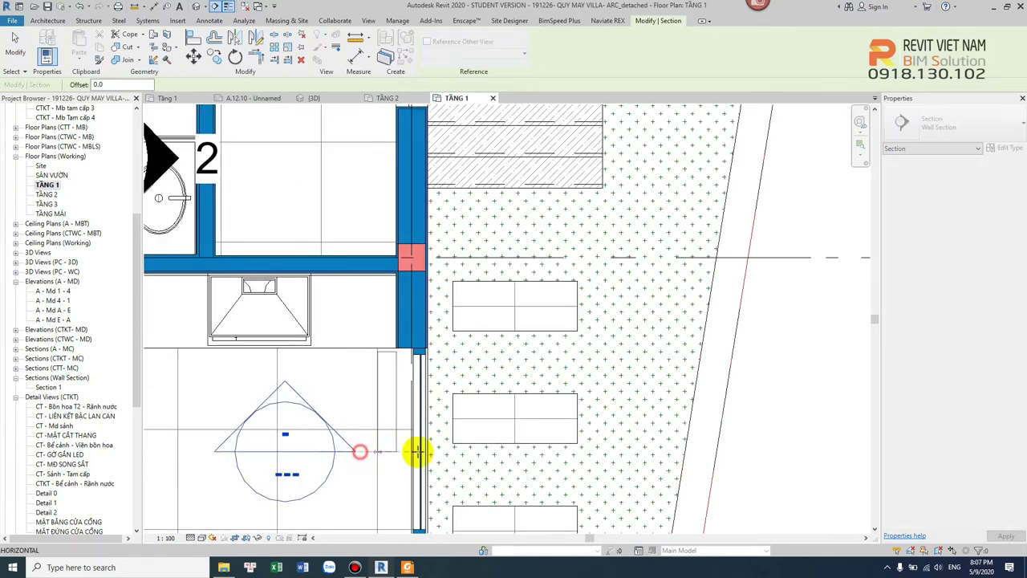
{"action": "left_click", "coordinate": [493, 458]}
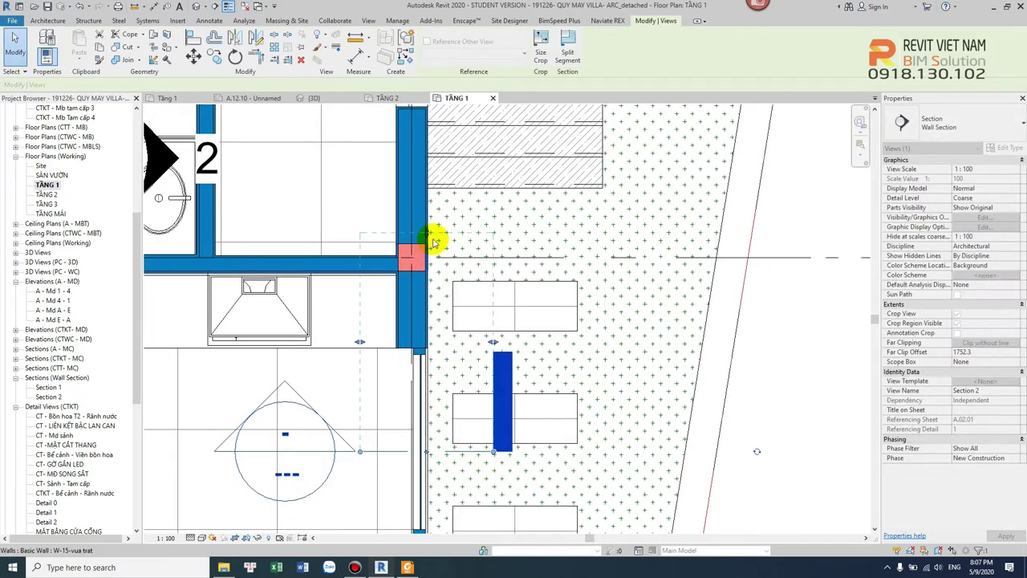
{"action": "left_click_drag", "start_coordinate": [438, 303], "coordinate": [439, 306]}
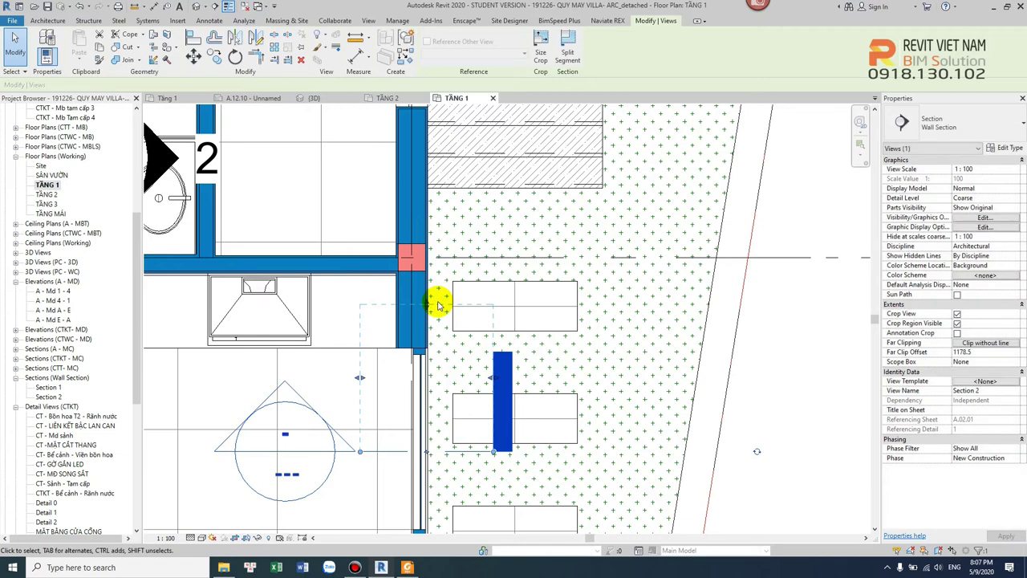
{"action": "scroll", "coordinate": [421, 401], "scroll_direction": "down", "scroll_amount": 2}
{"action": "left_click", "coordinate": [635, 412]}
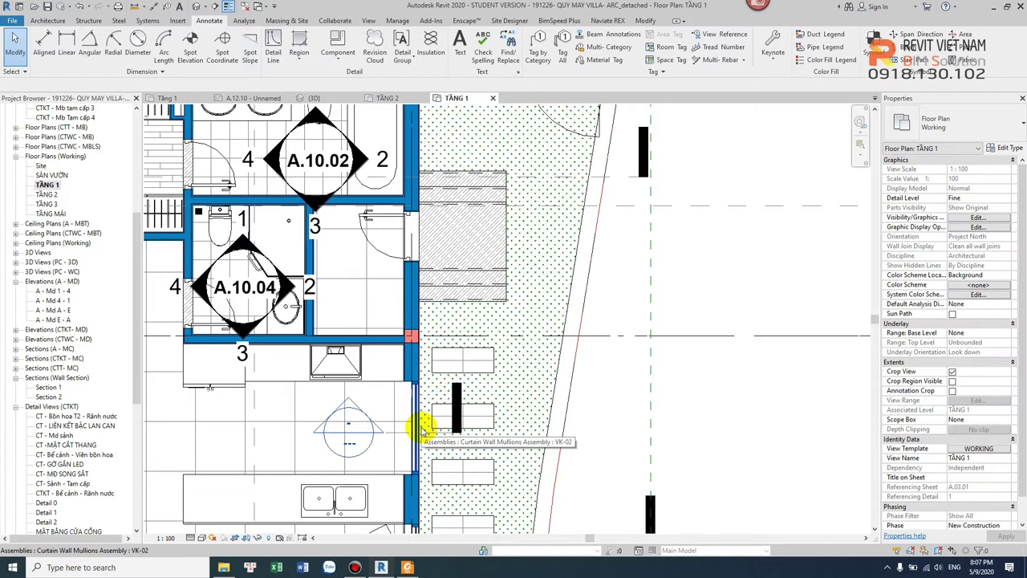
Open sheet A.12.10 - Unnamed from the Project Browser's Sheets list
{"action": "scroll", "coordinate": [417, 430], "scroll_direction": "down", "scroll_amount": 1}
{"action": "scroll", "coordinate": [418, 429], "scroll_direction": "down", "scroll_amount": 1}
{"action": "scroll", "coordinate": [105, 427], "scroll_direction": "down", "scroll_amount": 5}
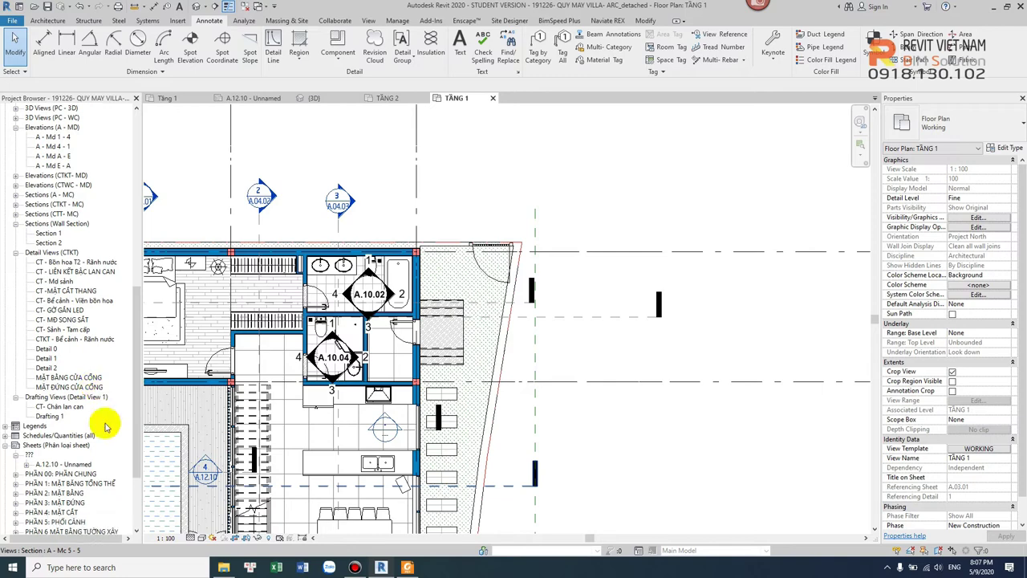
{"action": "scroll", "coordinate": [105, 427], "scroll_direction": "down", "scroll_amount": 2}
{"action": "scroll", "coordinate": [88, 377], "scroll_direction": "down", "scroll_amount": 2}
{"action": "double_click", "coordinate": [63, 349]}
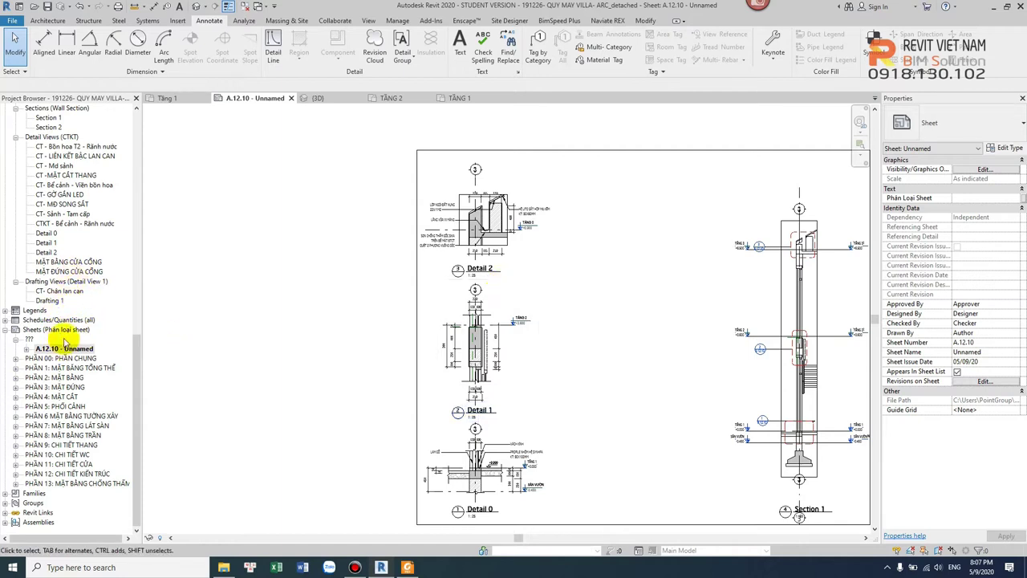
Review the sheet's detail viewports, then reopen the TẦNG 1 floor plan
{"action": "scroll", "coordinate": [73, 237], "scroll_direction": "up", "scroll_amount": 1}
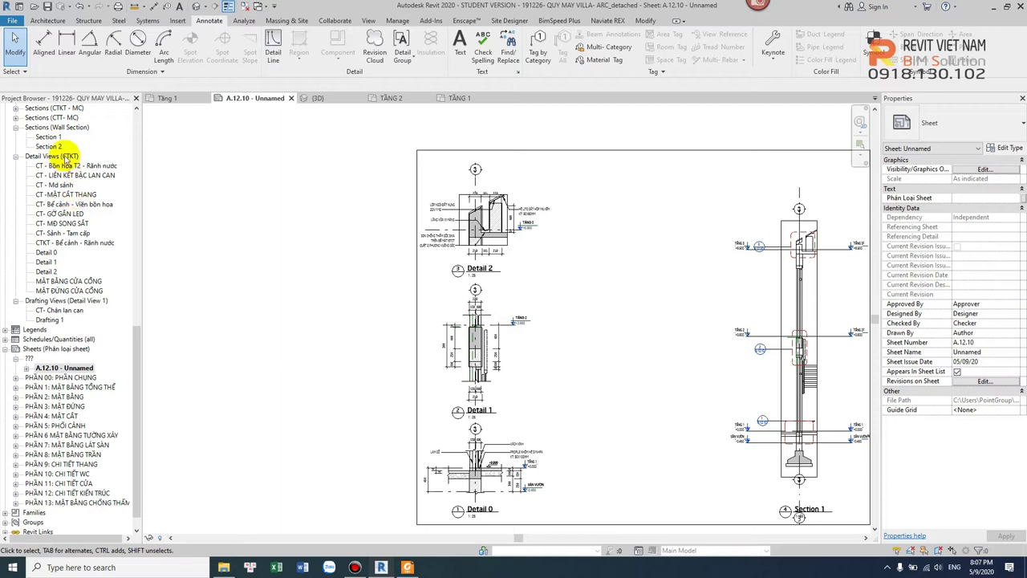
{"action": "scroll", "coordinate": [76, 241], "scroll_direction": "up", "scroll_amount": 3}
{"action": "scroll", "coordinate": [78, 180], "scroll_direction": "up", "scroll_amount": 4}
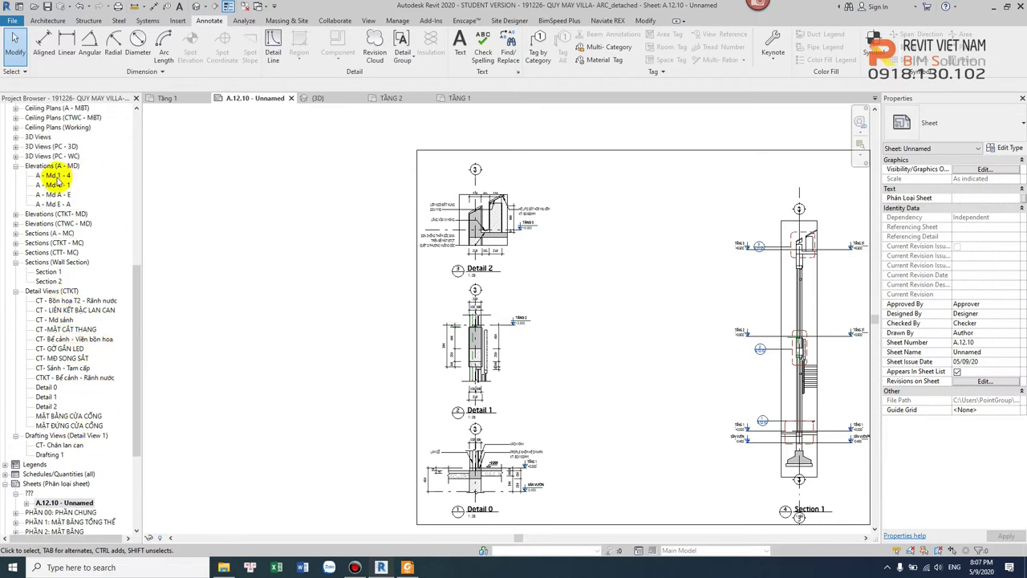
{"action": "scroll", "coordinate": [66, 182], "scroll_direction": "up", "scroll_amount": 3}
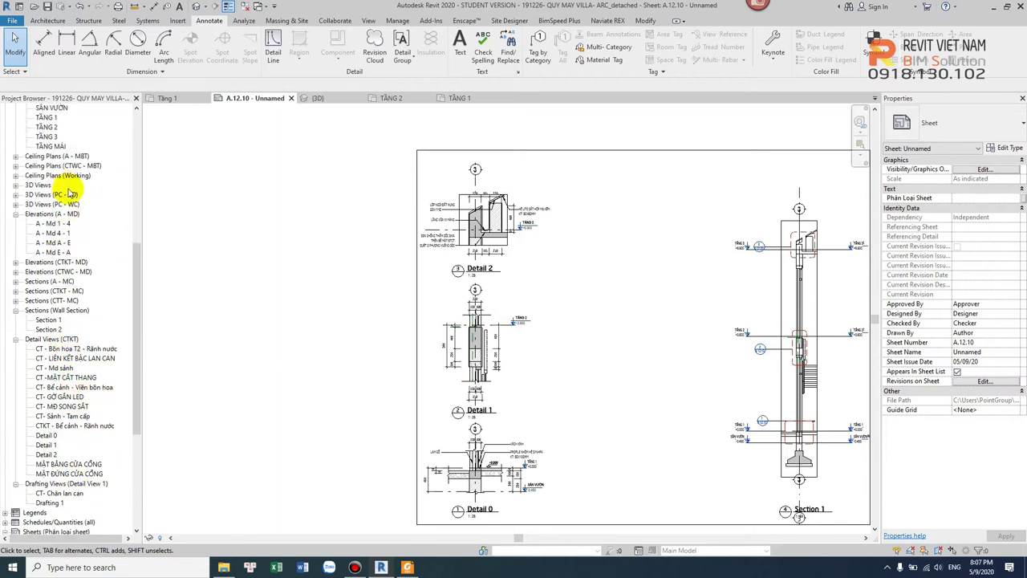
{"action": "left_click", "coordinate": [47, 117]}
{"action": "double_click", "coordinate": [46, 117]}
Zoom the TẦNG 1 plan to the kitchen curtain wall and open the Section 2 view
{"action": "scroll", "coordinate": [390, 233], "scroll_direction": "up", "scroll_amount": 2}
{"action": "scroll", "coordinate": [443, 298], "scroll_direction": "up", "scroll_amount": 2}
{"action": "scroll", "coordinate": [401, 313], "scroll_direction": "up", "scroll_amount": 2}
{"action": "scroll", "coordinate": [402, 311], "scroll_direction": "down", "scroll_amount": 2}
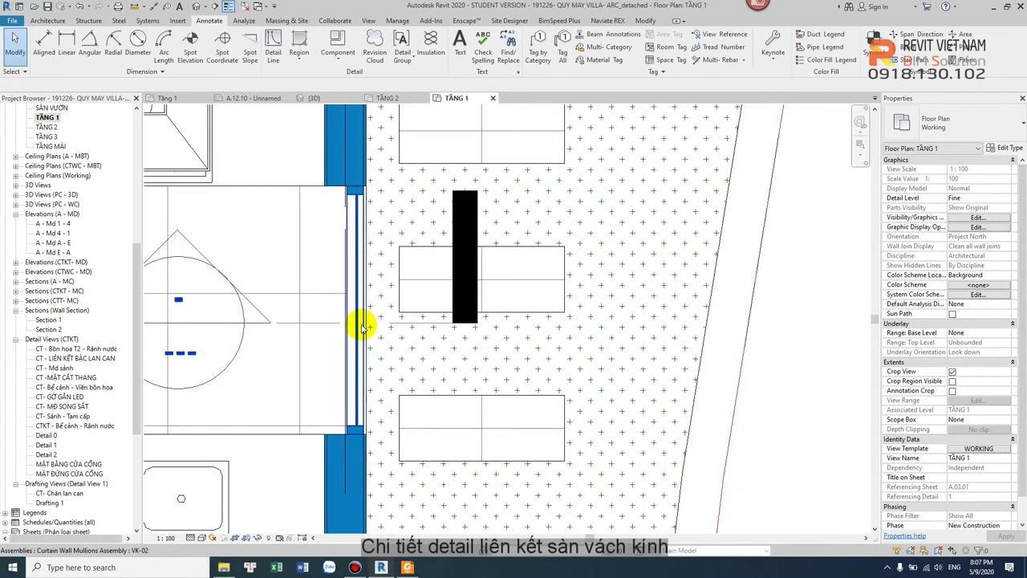
{"action": "scroll", "coordinate": [369, 325], "scroll_direction": "down", "scroll_amount": 2}
{"action": "scroll", "coordinate": [321, 328], "scroll_direction": "down", "scroll_amount": 2}
{"action": "scroll", "coordinate": [232, 329], "scroll_direction": "up", "scroll_amount": 2}
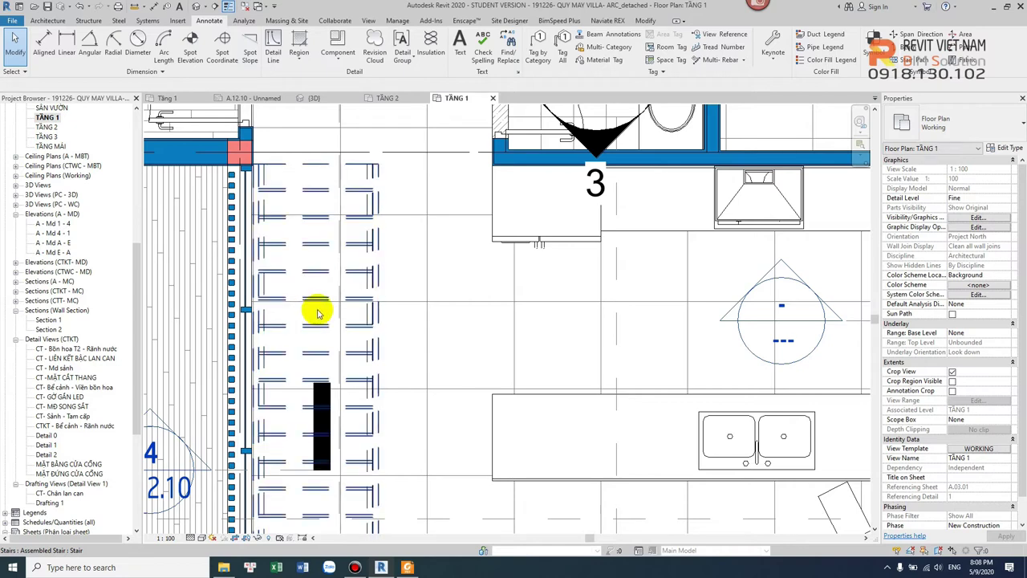
{"action": "scroll", "coordinate": [638, 297], "scroll_direction": "down", "scroll_amount": 3}
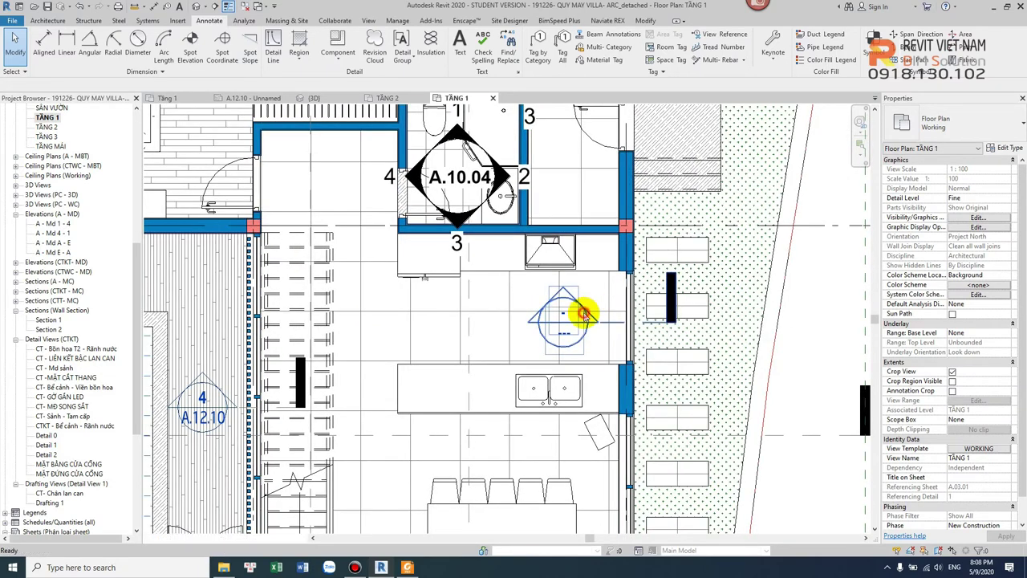
{"action": "double_click", "coordinate": [585, 314]}
Zoom into Section 2's wall-floor junction and inspect the walls meeting there
{"action": "scroll", "coordinate": [584, 420], "scroll_direction": "up", "scroll_amount": 5}
{"action": "middle_click_drag", "start_coordinate": [660, 415], "coordinate": [578, 320]}
{"action": "scroll", "coordinate": [562, 313], "scroll_direction": "up", "scroll_amount": 2}
{"action": "scroll", "coordinate": [554, 351], "scroll_direction": "up", "scroll_amount": 2}
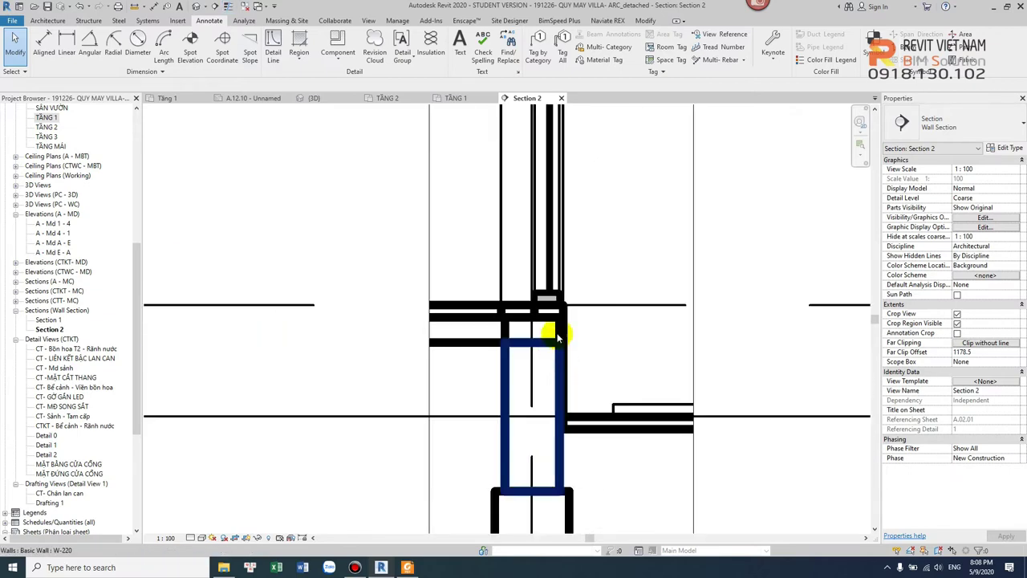
{"action": "scroll", "coordinate": [562, 305], "scroll_direction": "up", "scroll_amount": 2}
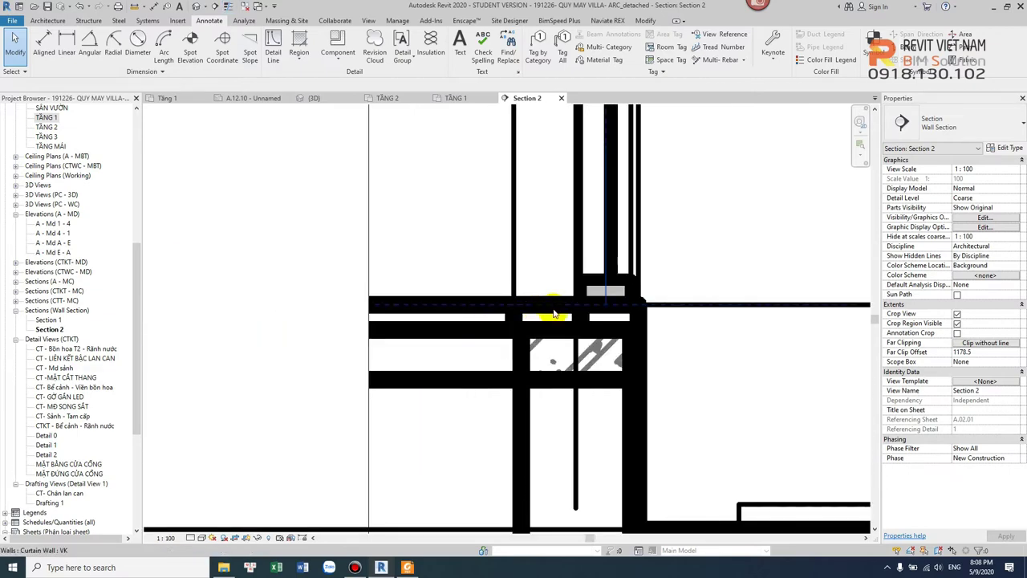
{"action": "left_click", "coordinate": [642, 312]}
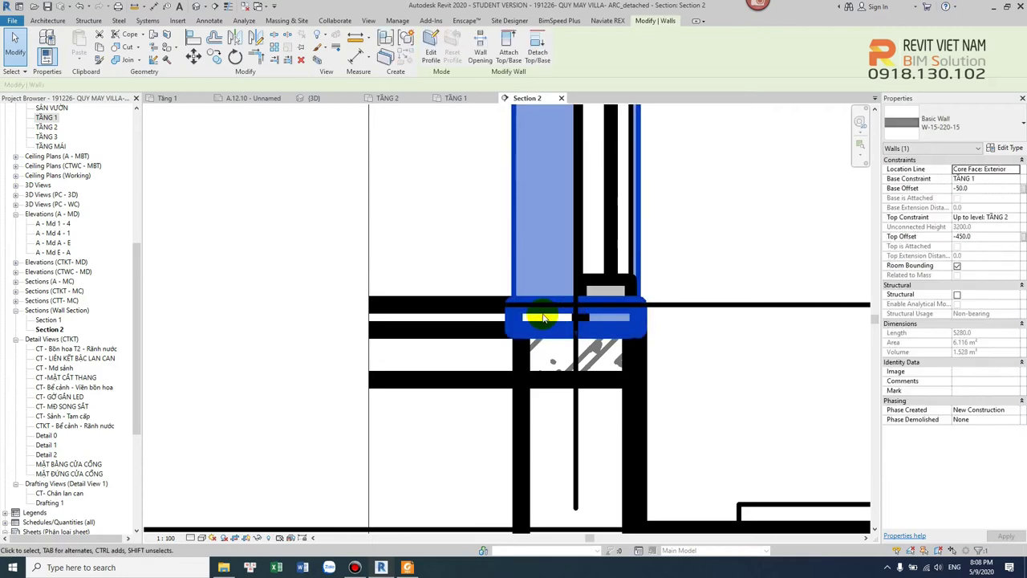
{"action": "scroll", "coordinate": [546, 319], "scroll_direction": "down", "scroll_amount": 2}
{"action": "left_click", "coordinate": [631, 336]}
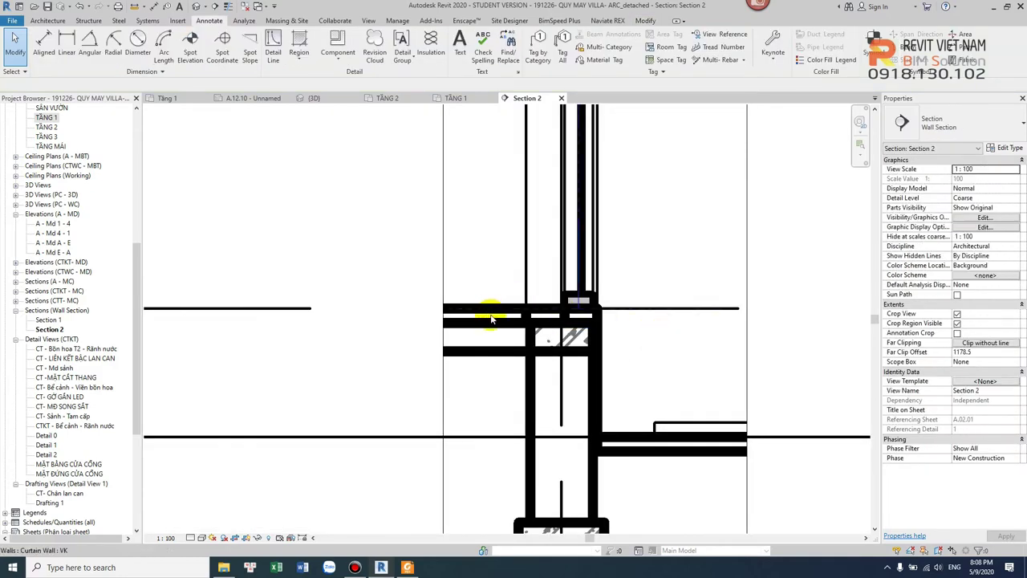
{"action": "left_click", "coordinate": [493, 321]}
{"action": "scroll", "coordinate": [557, 326], "scroll_direction": "up", "scroll_amount": 2}
{"action": "left_click", "coordinate": [679, 331]}
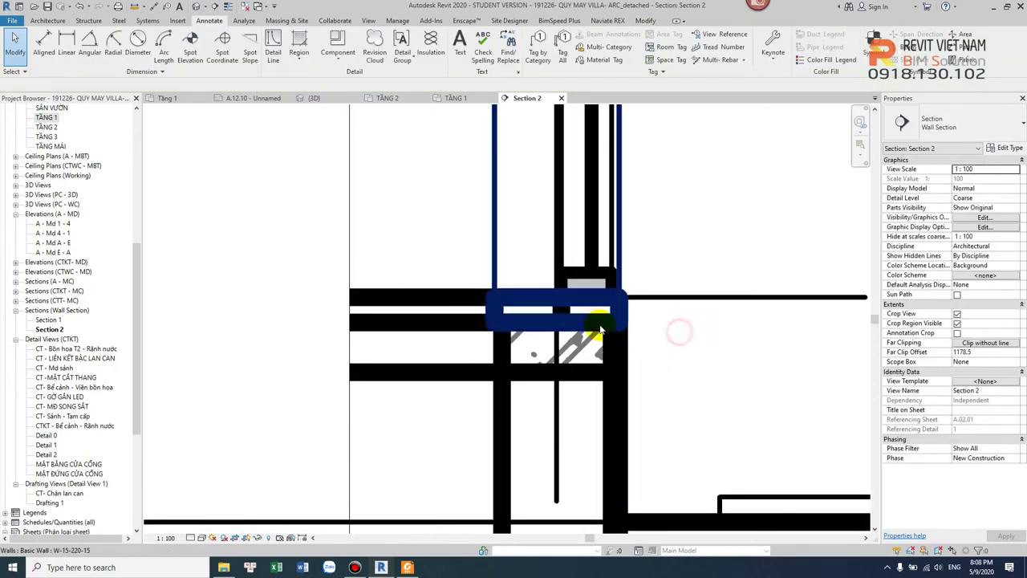
Finish the VK curtain wall's offsets at the junction, leaving its base offset at -50.0
{"action": "left_click", "coordinate": [598, 325]}
{"action": "scroll", "coordinate": [598, 323], "scroll_direction": "down", "scroll_amount": 1}
{"action": "scroll", "coordinate": [593, 321], "scroll_direction": "down", "scroll_amount": 1}
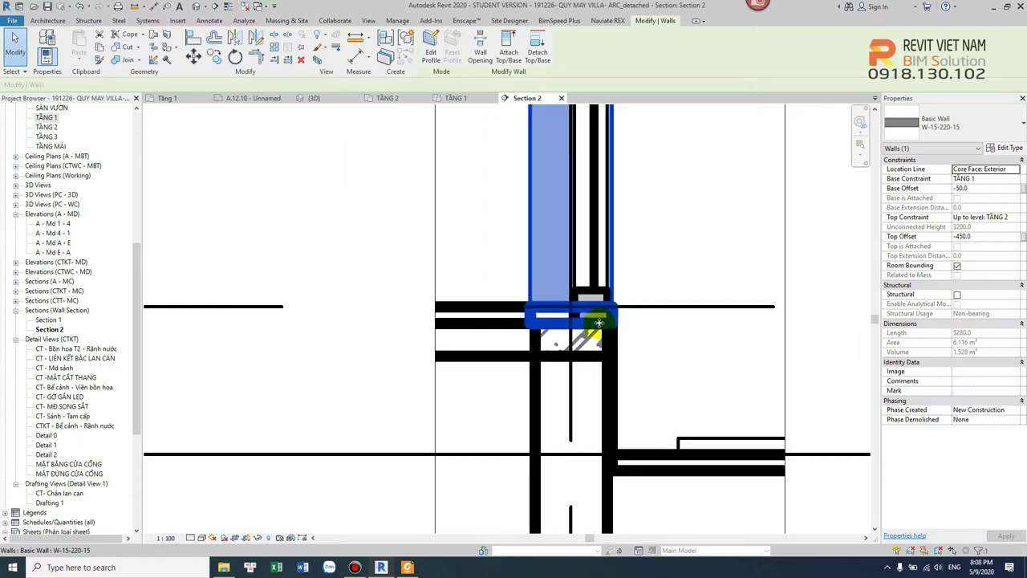
{"action": "left_click", "coordinate": [602, 281]}
{"action": "left_click", "coordinate": [647, 268]}
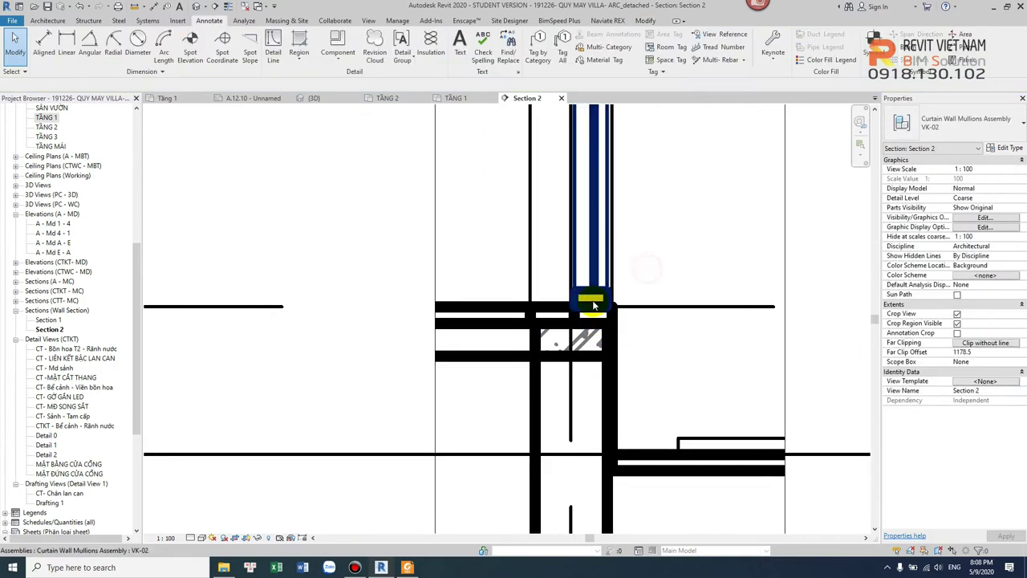
{"action": "left_click", "coordinate": [594, 303]}
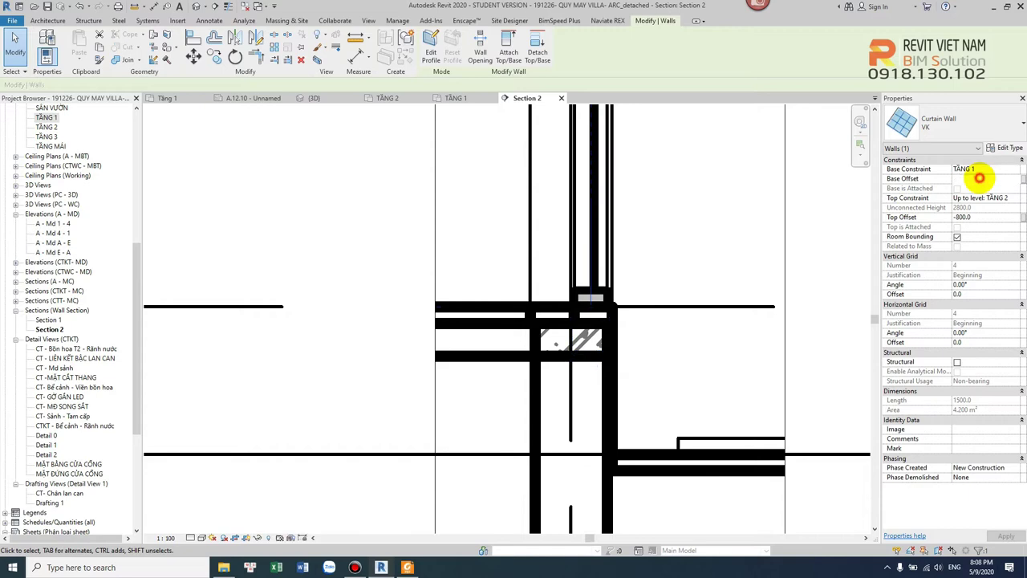
{"action": "left_click", "coordinate": [687, 229]}
Zoom out and bring up the Assign View Template choices for Section 2
{"action": "scroll", "coordinate": [615, 333], "scroll_direction": "down", "scroll_amount": 2}
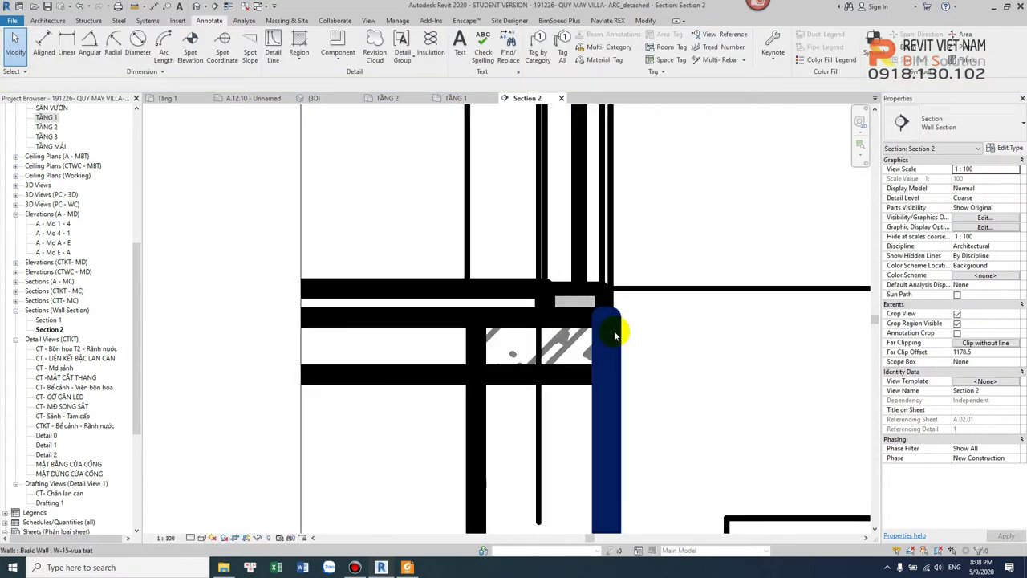
{"action": "scroll", "coordinate": [614, 341], "scroll_direction": "down", "scroll_amount": 2}
{"action": "scroll", "coordinate": [614, 344], "scroll_direction": "down", "scroll_amount": 2}
{"action": "scroll", "coordinate": [615, 344], "scroll_direction": "down", "scroll_amount": 2}
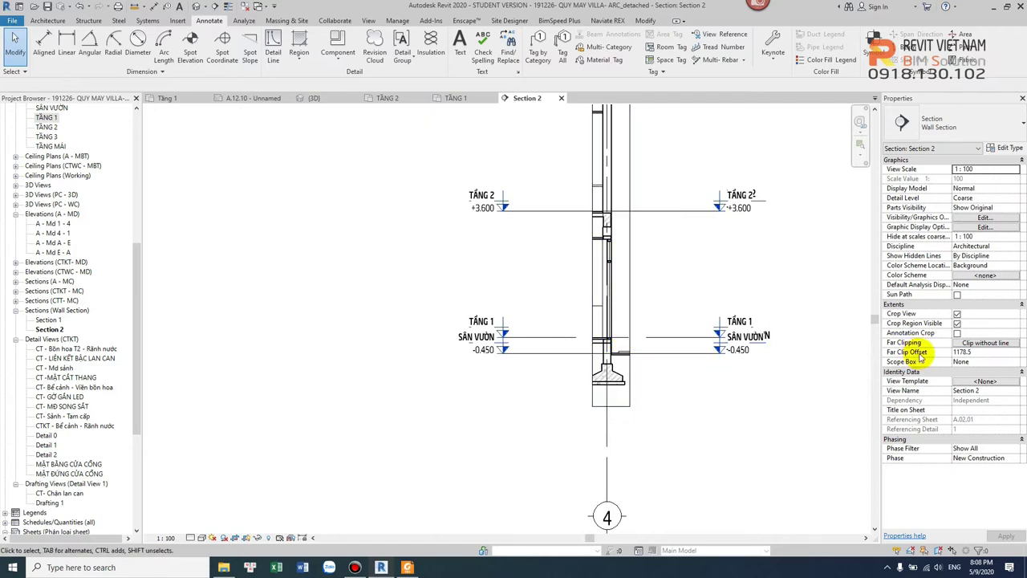
{"action": "left_click", "coordinate": [986, 382]}
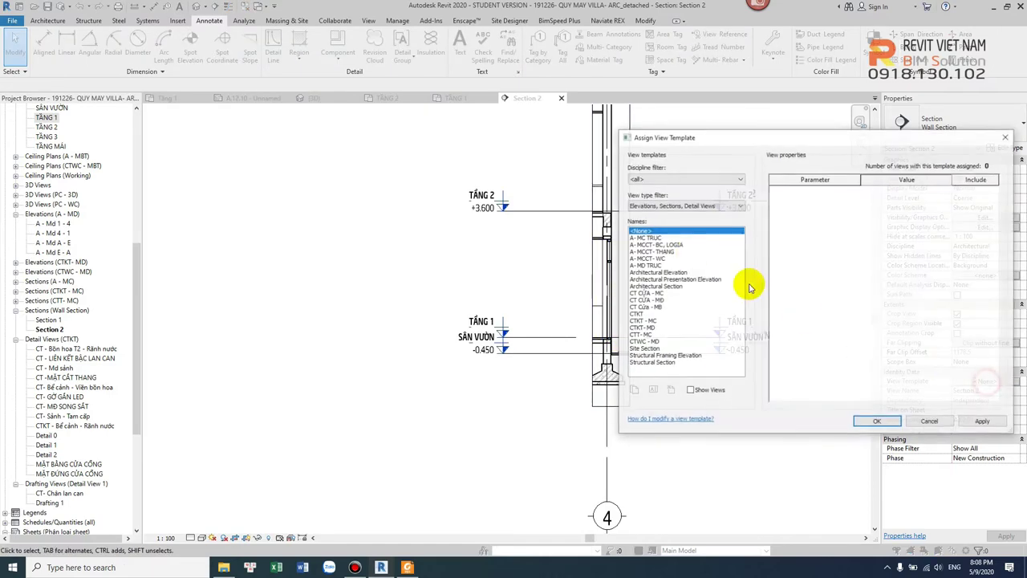
Assign the Architectural Section view template to Section 2
{"action": "left_click", "coordinate": [670, 286]}
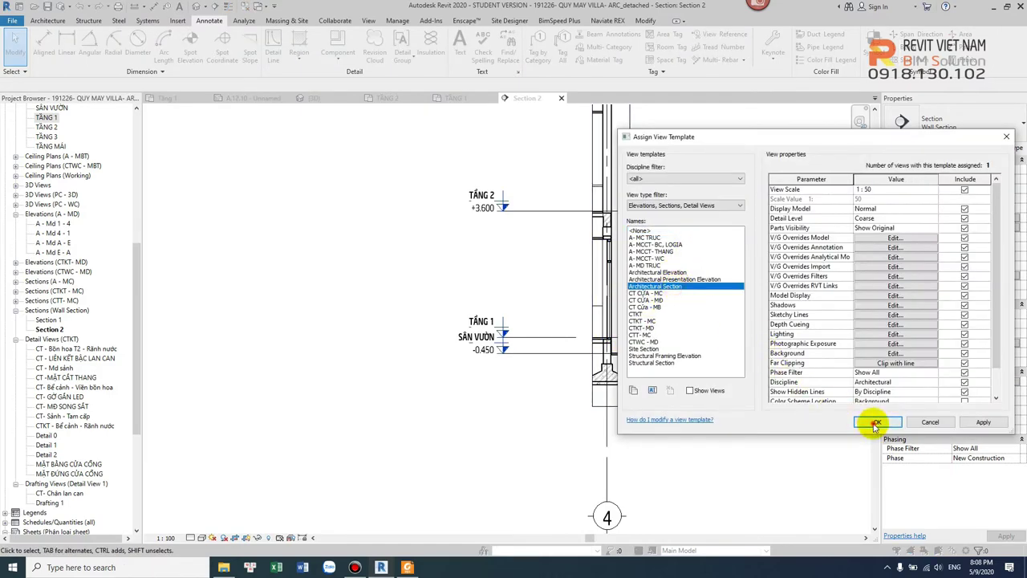
{"action": "left_click", "coordinate": [875, 423]}
{"action": "scroll", "coordinate": [624, 356], "scroll_direction": "up", "scroll_amount": 2}
{"action": "scroll", "coordinate": [636, 331], "scroll_direction": "up", "scroll_amount": 3}
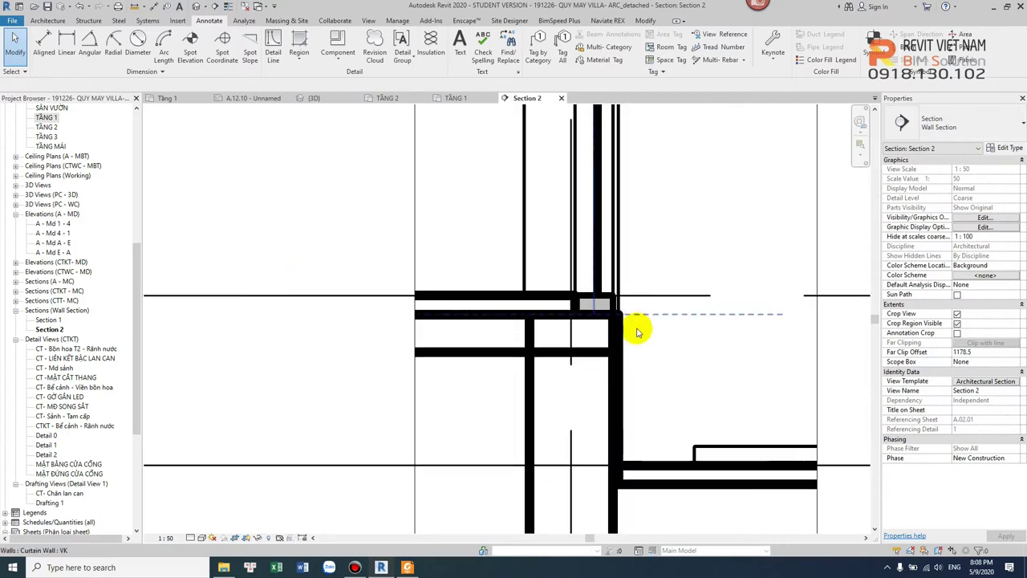
{"action": "middle_click_drag", "start_coordinate": [660, 328], "coordinate": [650, 301]}
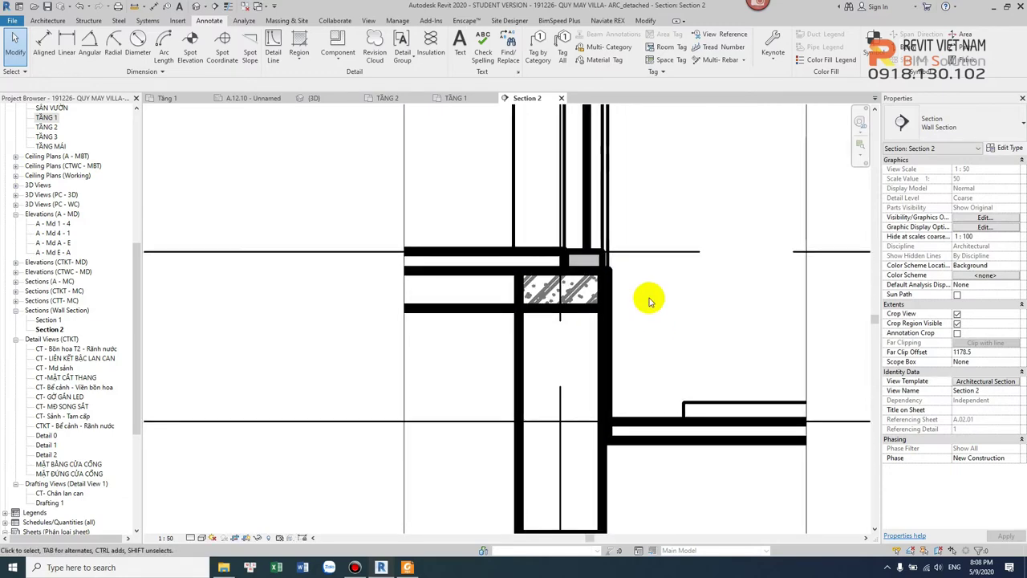
{"action": "scroll", "coordinate": [646, 303], "scroll_direction": "down", "scroll_amount": 2}
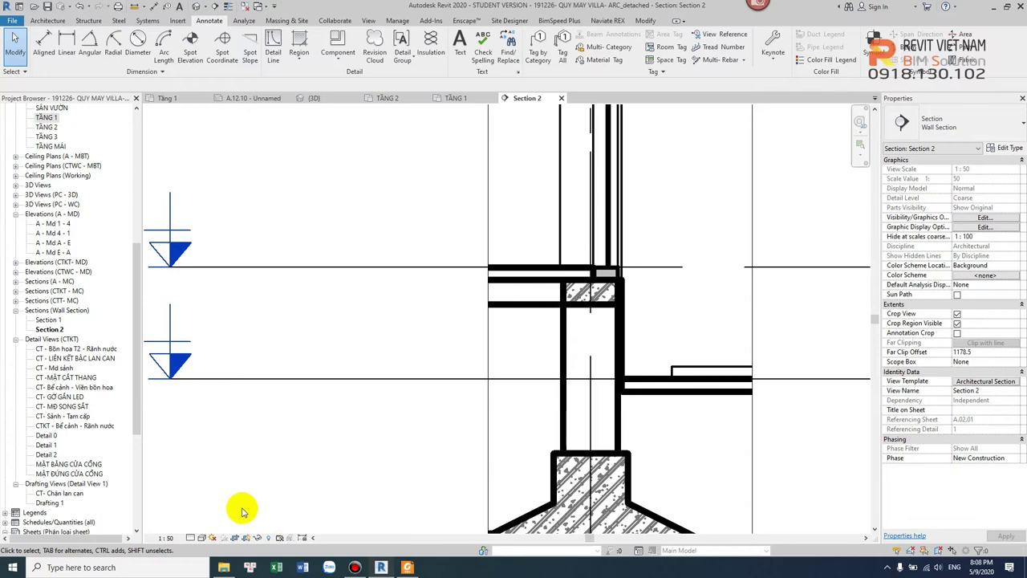
Set the template's Detail Level to Fine so wall and slab hatches appear
{"action": "left_click", "coordinate": [189, 538]}
{"action": "left_click", "coordinate": [973, 381]}
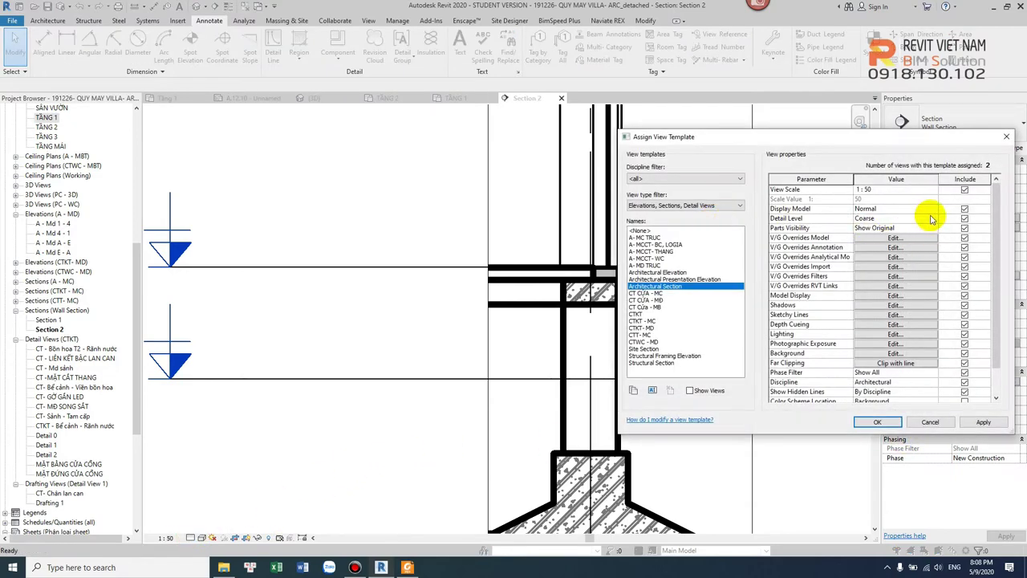
{"action": "left_click", "coordinate": [933, 218]}
{"action": "left_click", "coordinate": [868, 245]}
{"action": "left_click", "coordinate": [877, 422]}
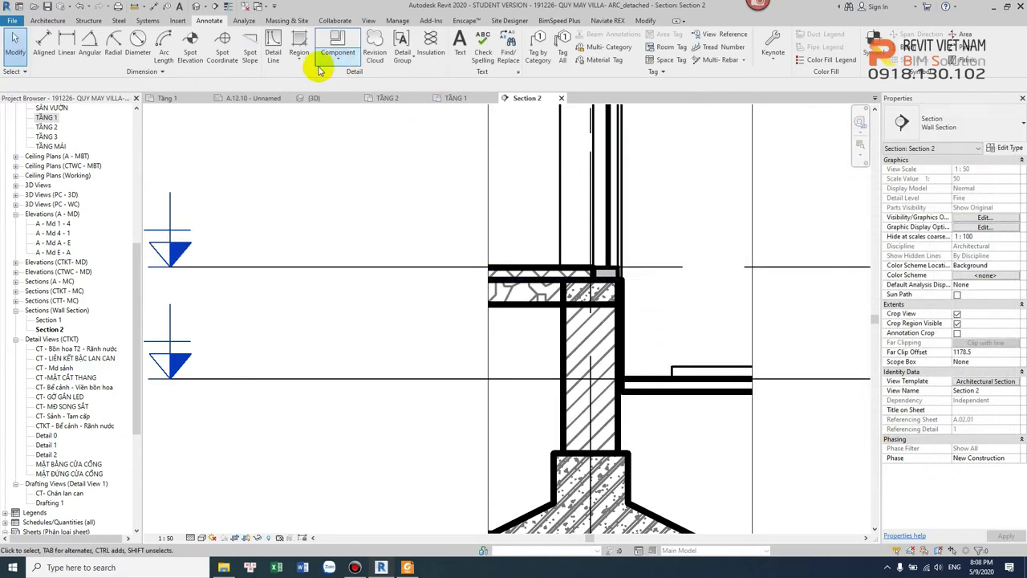
{"action": "left_click", "coordinate": [369, 22]}
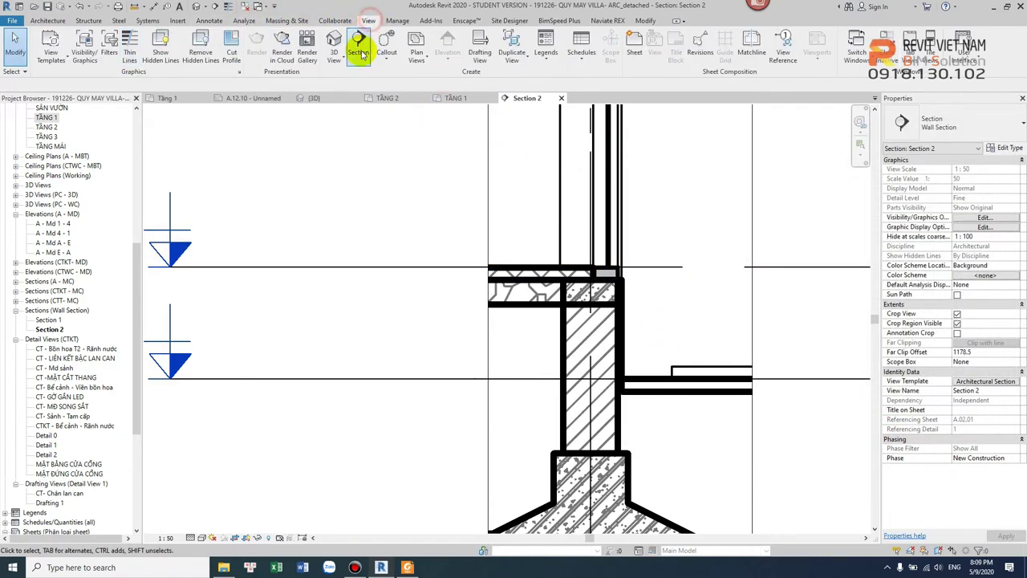
Draw a rectangular CTKT detail callout around the floor-wall junction
{"action": "left_click", "coordinate": [385, 64]}
{"action": "left_click", "coordinate": [393, 82]}
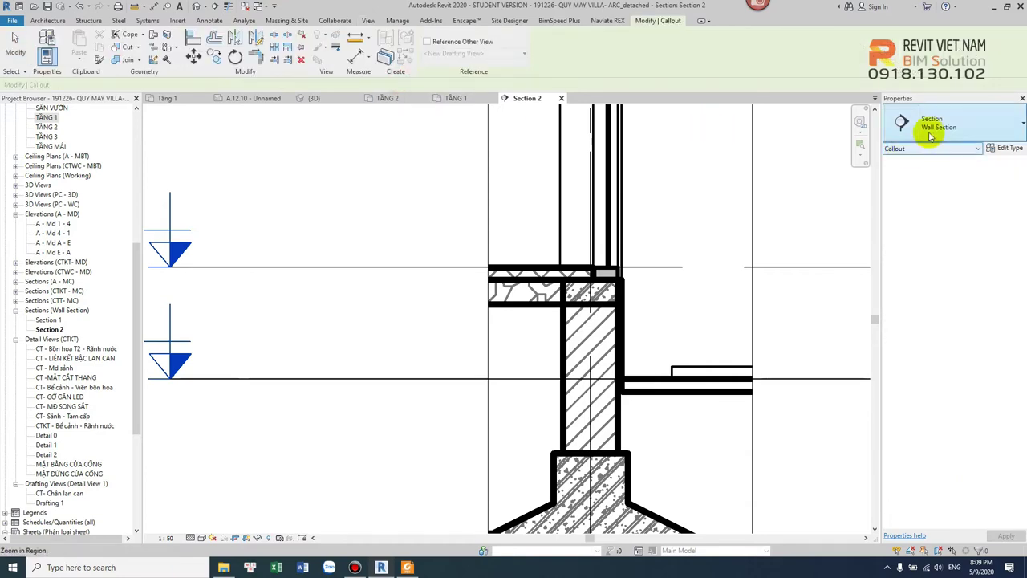
{"action": "left_click", "coordinate": [975, 127]}
{"action": "left_click", "coordinate": [934, 190]}
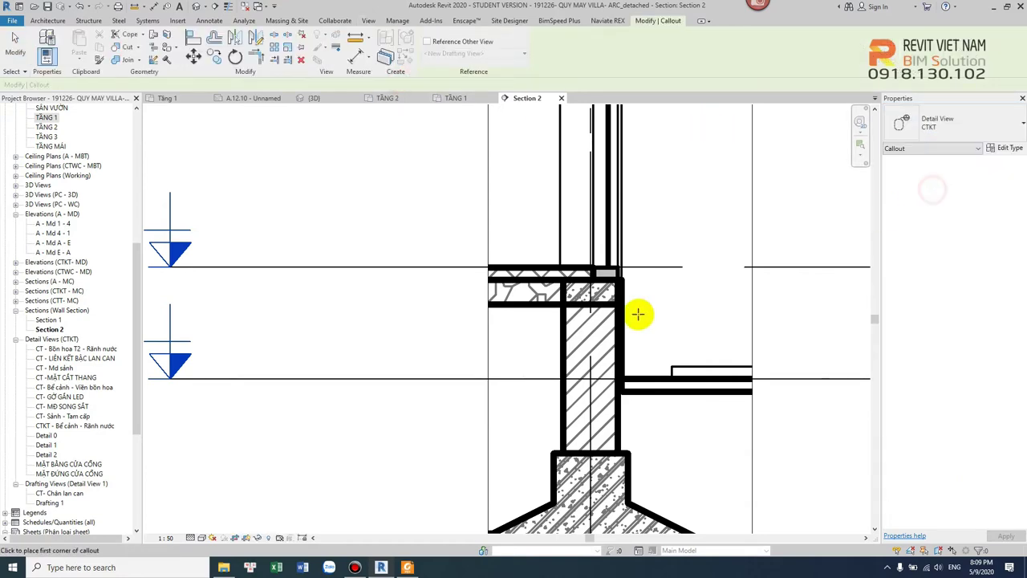
{"action": "scroll", "coordinate": [531, 242], "scroll_direction": "down", "scroll_amount": 2}
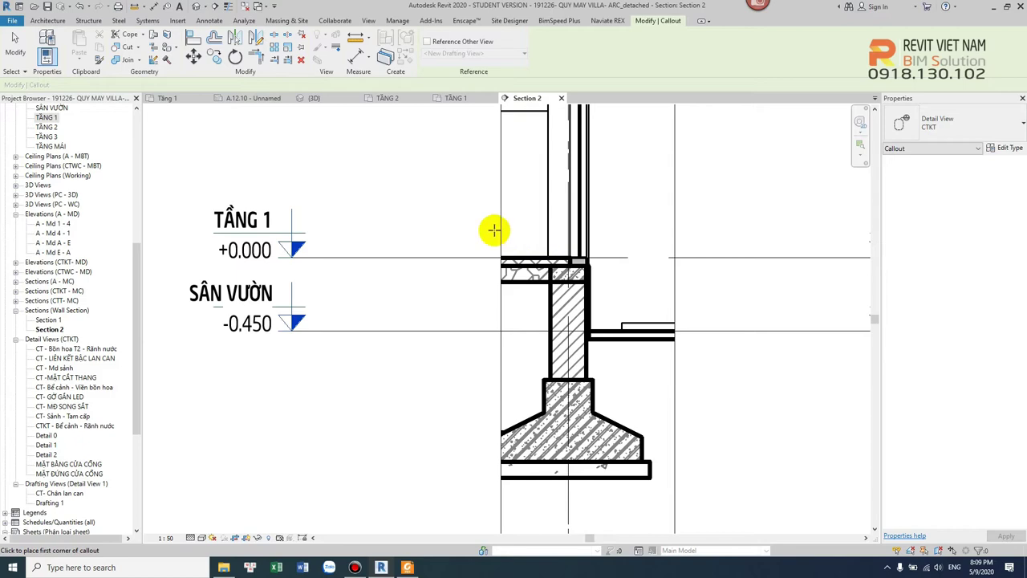
{"action": "left_click_drag", "start_coordinate": [463, 210], "coordinate": [667, 370]}
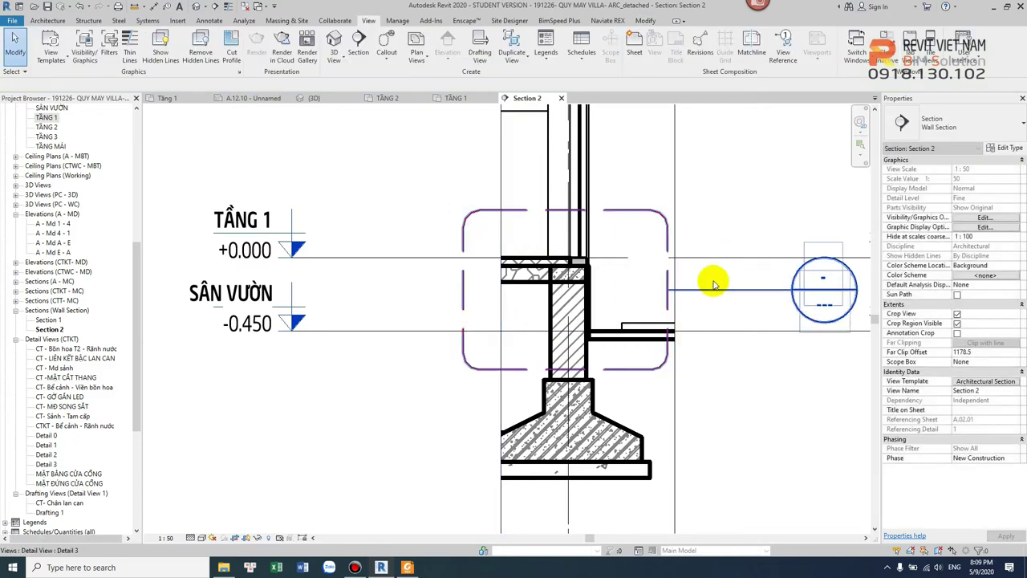
Move the callout head to the left and open the new Detail 3 view
{"action": "scroll", "coordinate": [717, 289], "scroll_direction": "down", "scroll_amount": 2}
{"action": "left_click", "coordinate": [768, 291]}
{"action": "left_click_drag", "start_coordinate": [771, 291], "coordinate": [517, 294]}
{"action": "double_click", "coordinate": [518, 294]}
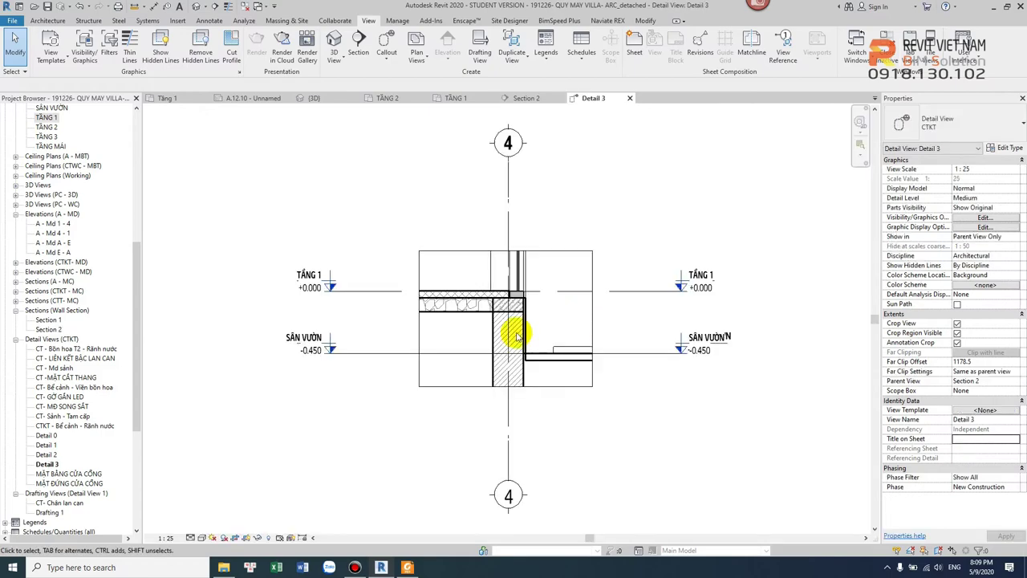
Apply the CTKT view template to Detail 3
{"action": "scroll", "coordinate": [518, 337], "scroll_direction": "up", "scroll_amount": 2}
{"action": "left_click", "coordinate": [985, 411]}
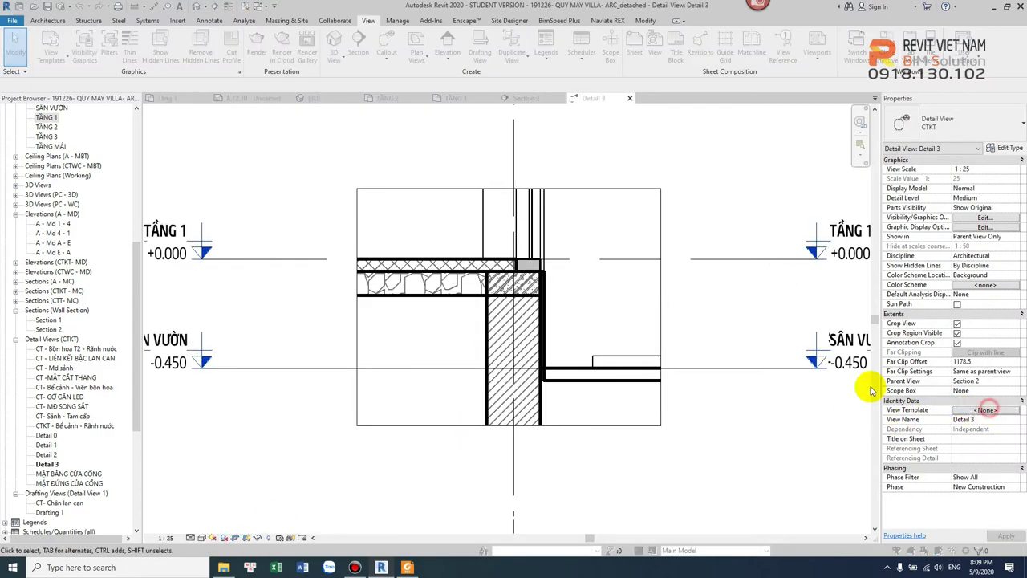
{"action": "left_click", "coordinate": [636, 315]}
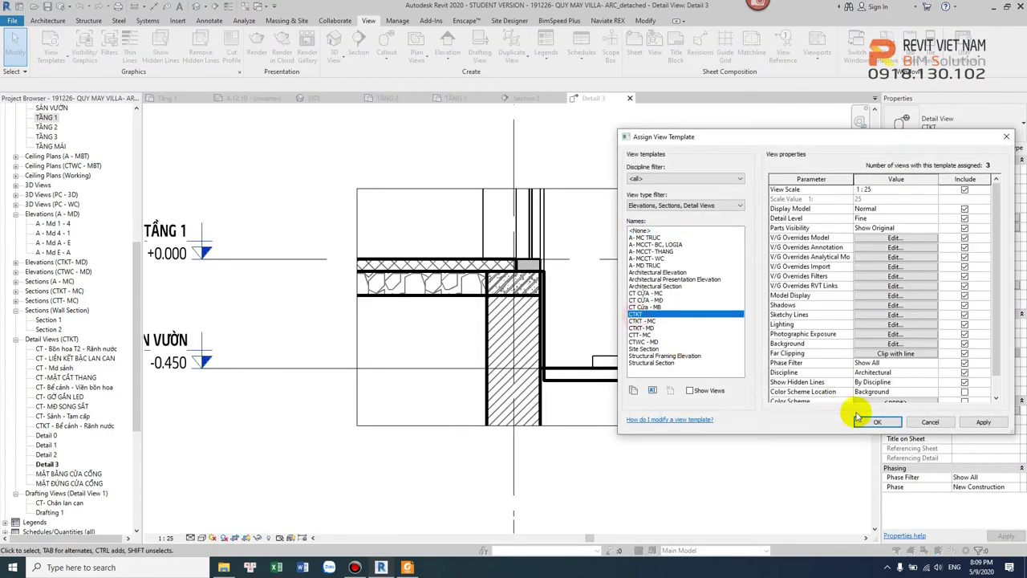
{"action": "left_click", "coordinate": [877, 421]}
Turn off Thin Lines with TL so Detail 3 shows real line weights
{"action": "scroll", "coordinate": [493, 286], "scroll_direction": "up", "scroll_amount": 2}
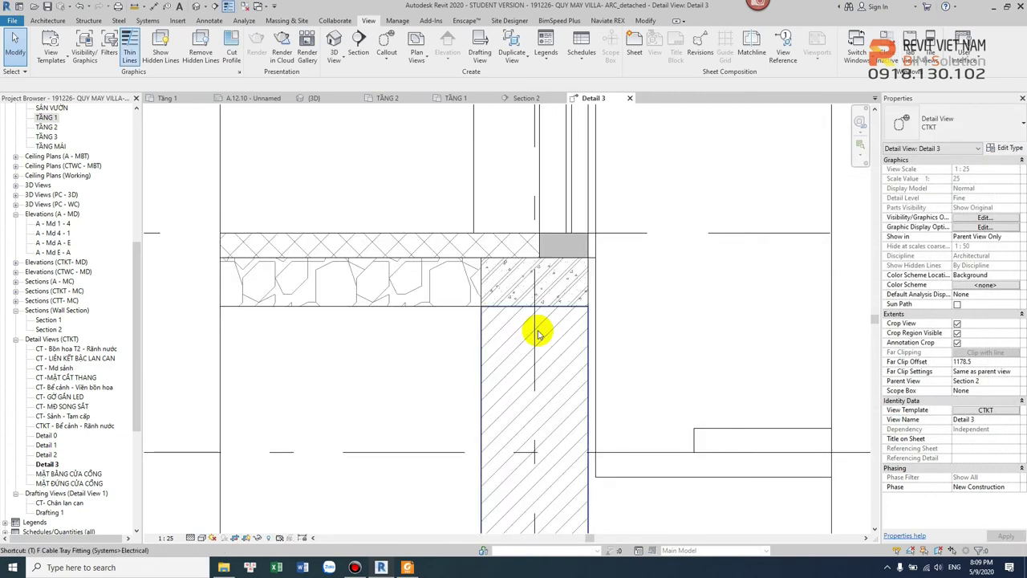
{"action": "key", "text": "t"}
{"action": "key", "text": "l"}
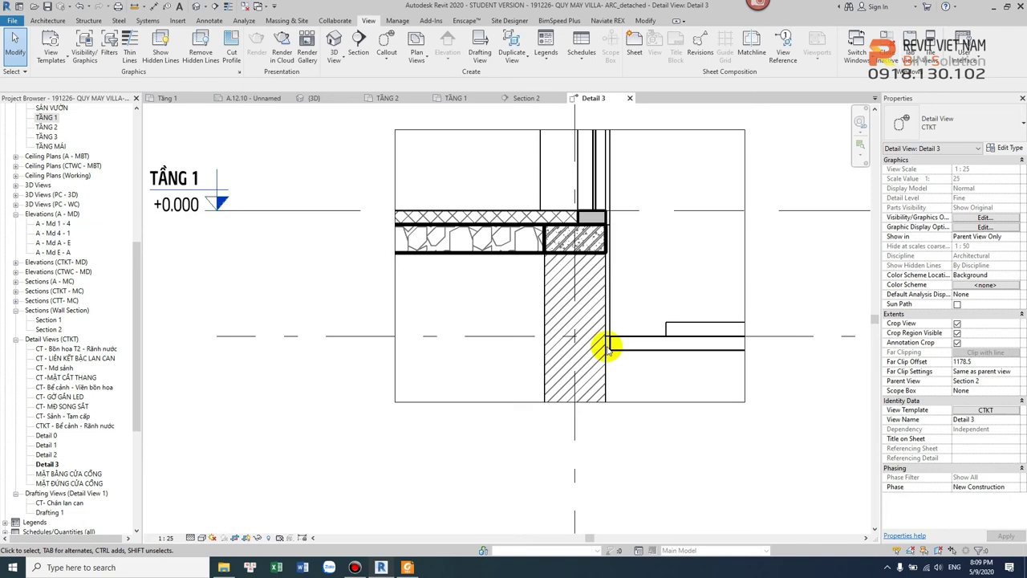
{"action": "left_click", "coordinate": [604, 385]}
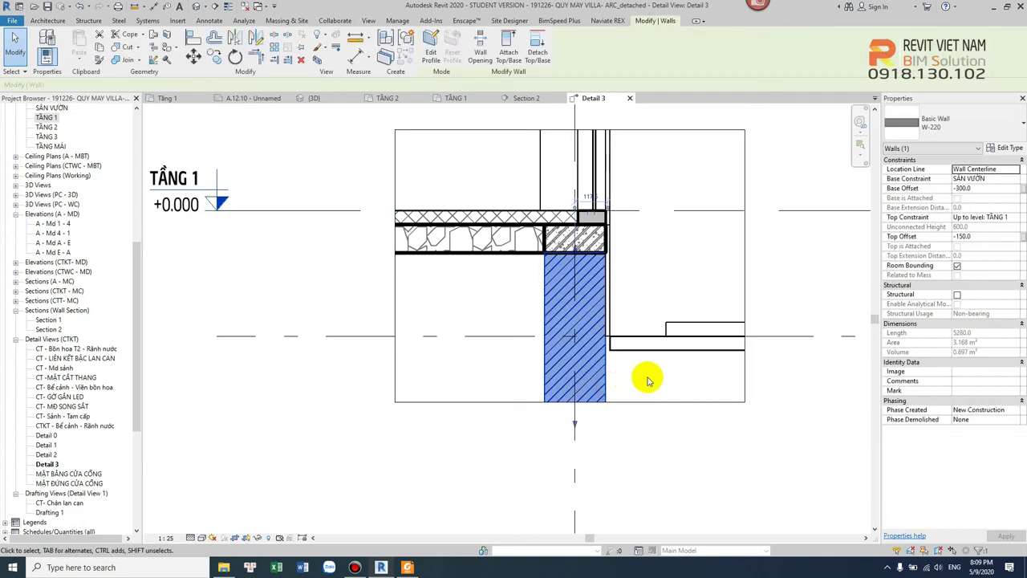
Override the W-220 wall's cut line weight to 4 by element in Detail 3
{"action": "left_click", "coordinate": [649, 379]}
{"action": "left_click", "coordinate": [601, 367]}
{"action": "scroll", "coordinate": [624, 257], "scroll_direction": "up", "scroll_amount": 2}
{"action": "scroll", "coordinate": [559, 285], "scroll_direction": "up", "scroll_amount": 2}
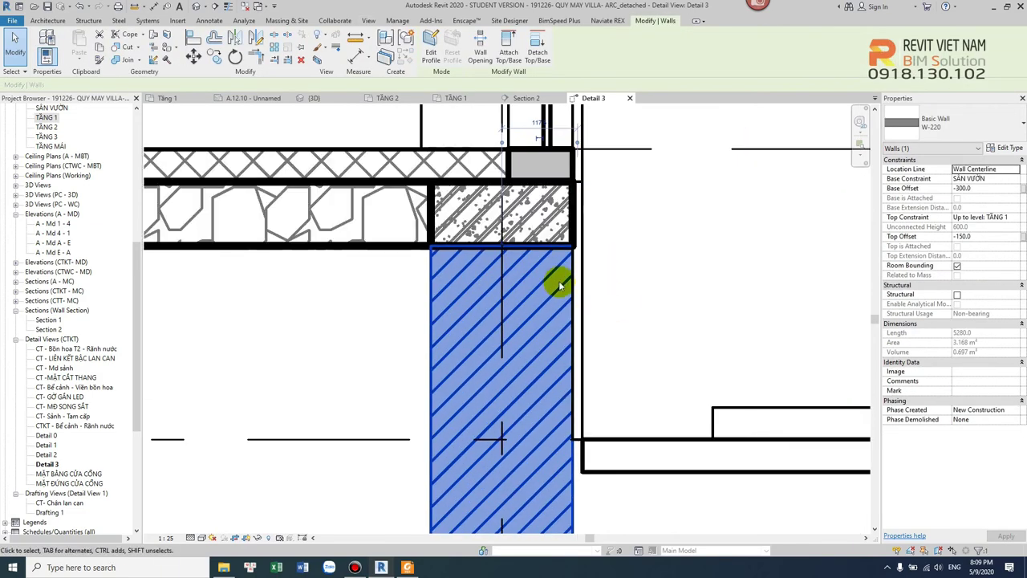
{"action": "right_click", "coordinate": [567, 278]}
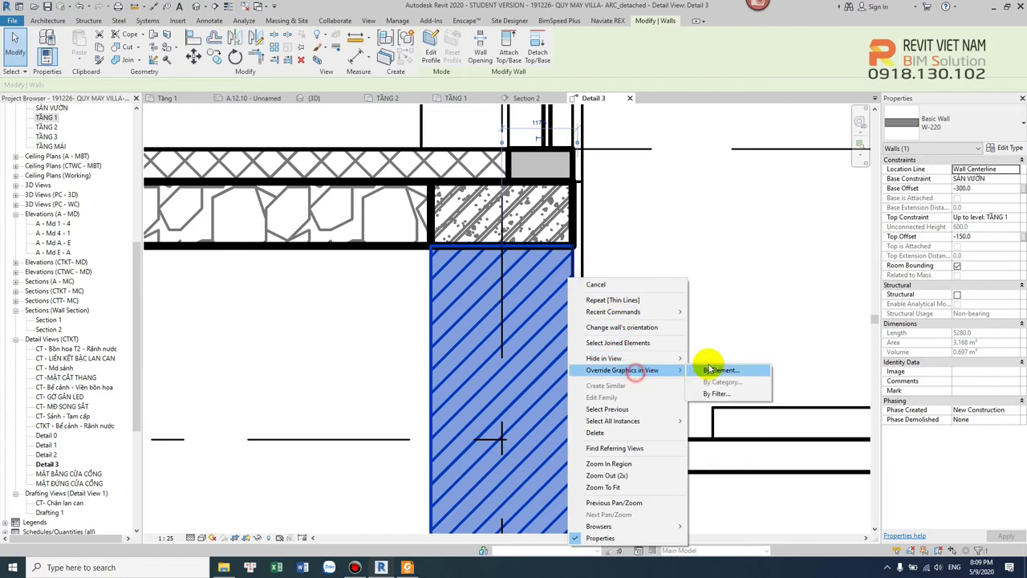
{"action": "left_click", "coordinate": [722, 366]}
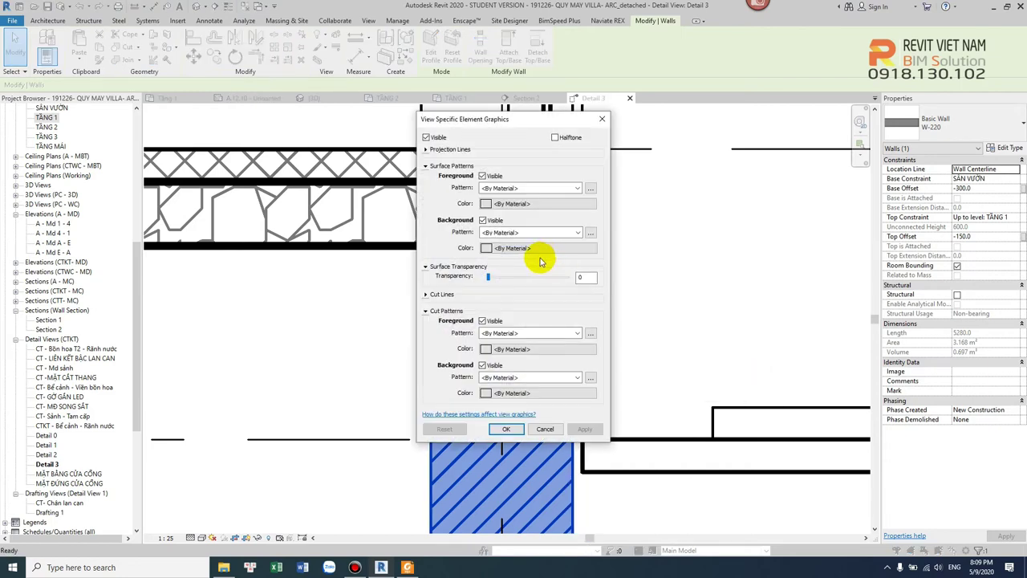
{"action": "left_click", "coordinate": [426, 294]}
{"action": "left_click", "coordinate": [512, 309]}
{"action": "left_click", "coordinate": [512, 308]}
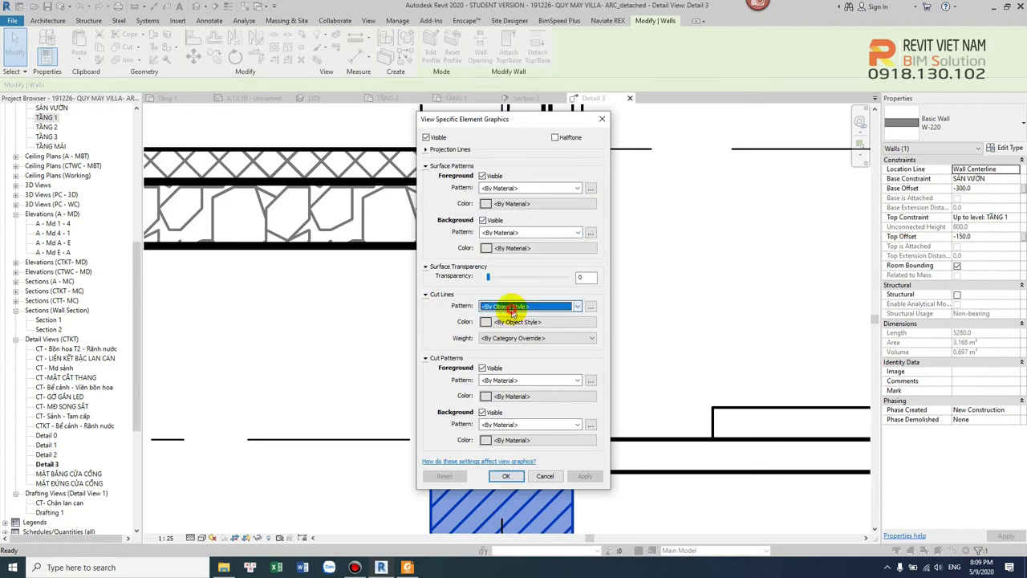
{"action": "left_click", "coordinate": [504, 338]}
{"action": "left_click", "coordinate": [488, 377]}
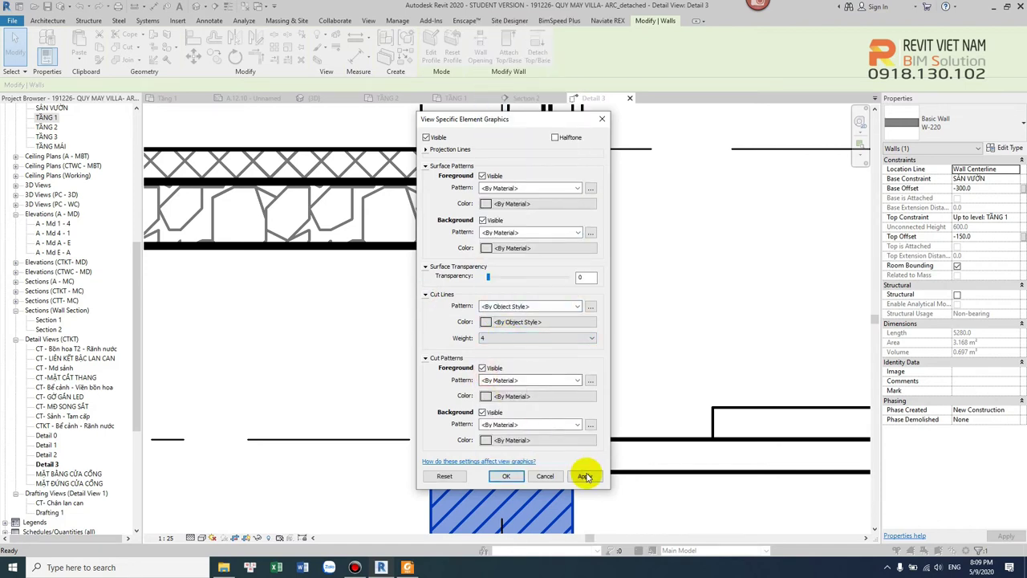
{"action": "left_click", "coordinate": [584, 475]}
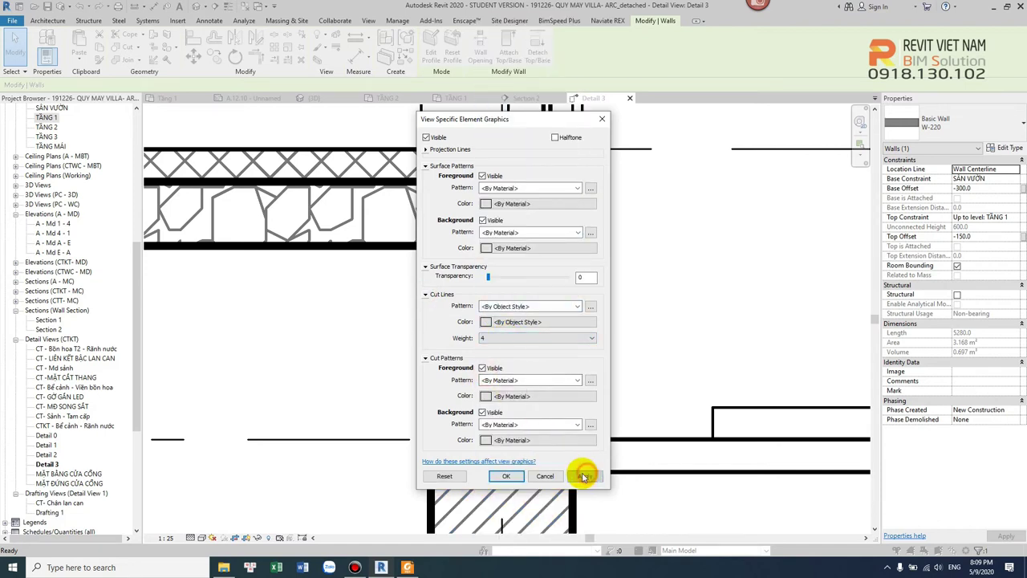
{"action": "left_click", "coordinate": [505, 476]}
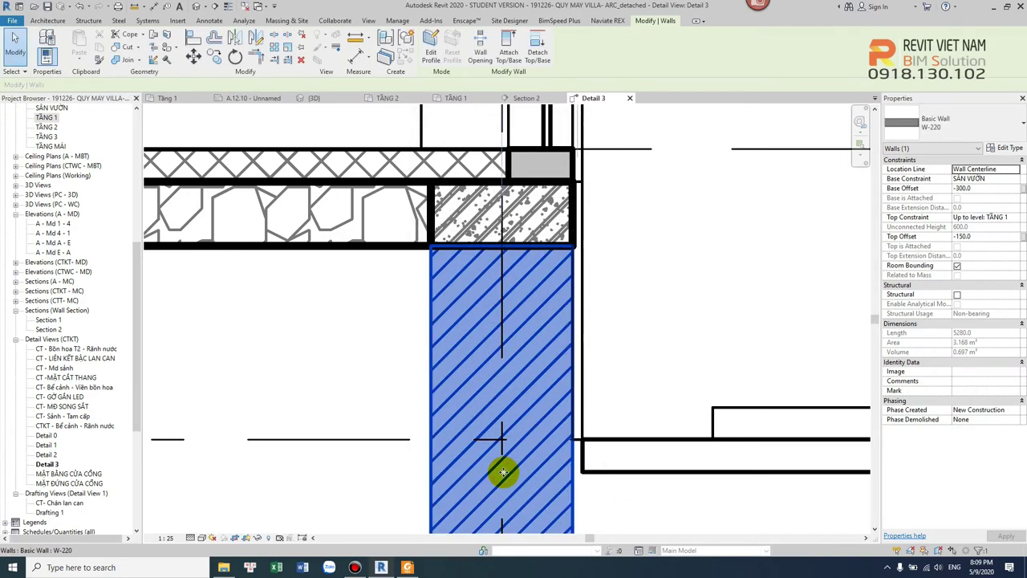
Reopen the wall's graphic overrides and set its cut lines to weight 4 and black
{"action": "right_click", "coordinate": [547, 353]}
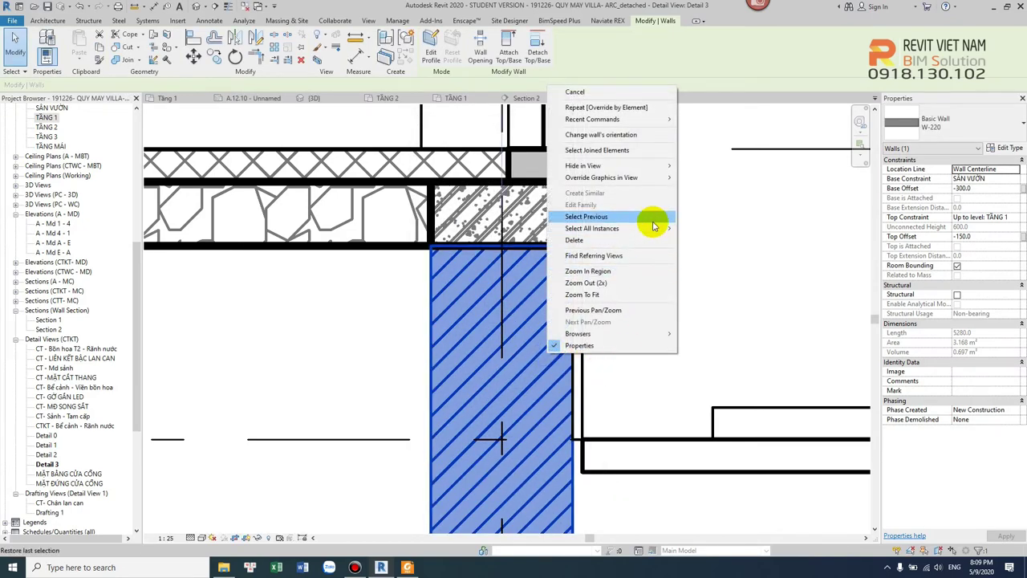
{"action": "mouse_move", "coordinate": [601, 178]}
{"action": "left_click", "coordinate": [709, 181]}
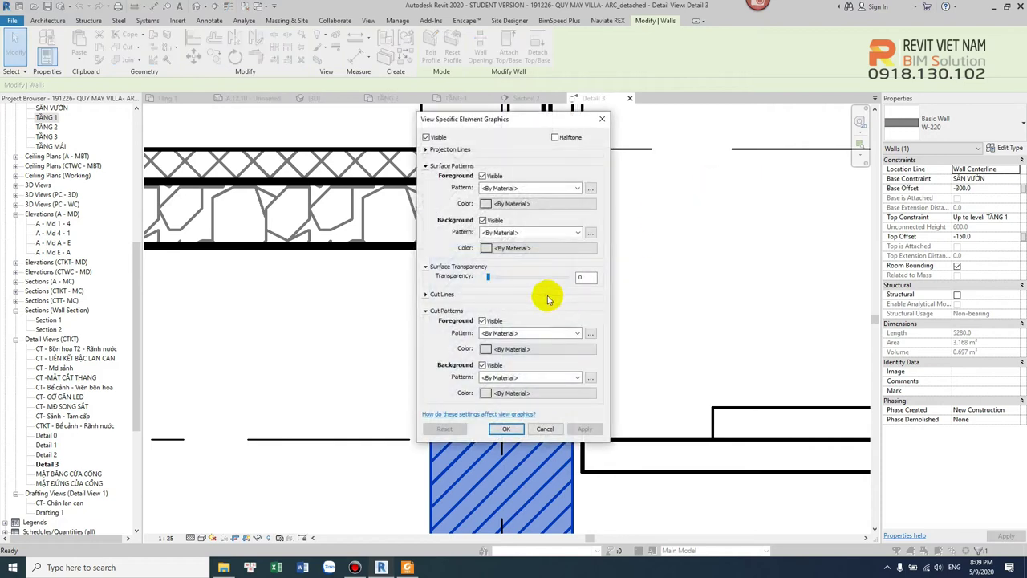
{"action": "left_click", "coordinate": [426, 294]}
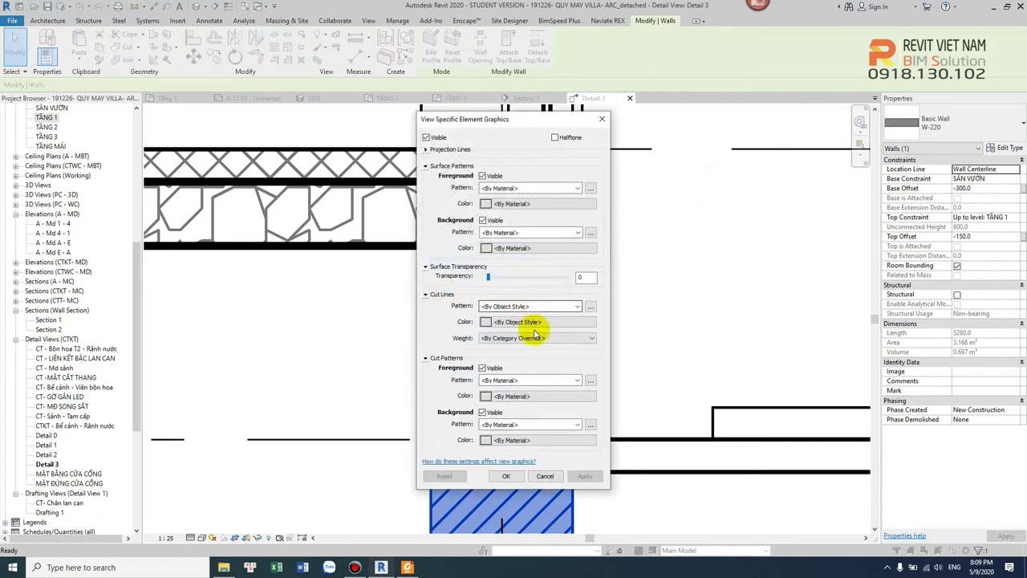
{"action": "left_click", "coordinate": [535, 337]}
{"action": "left_click", "coordinate": [490, 382]}
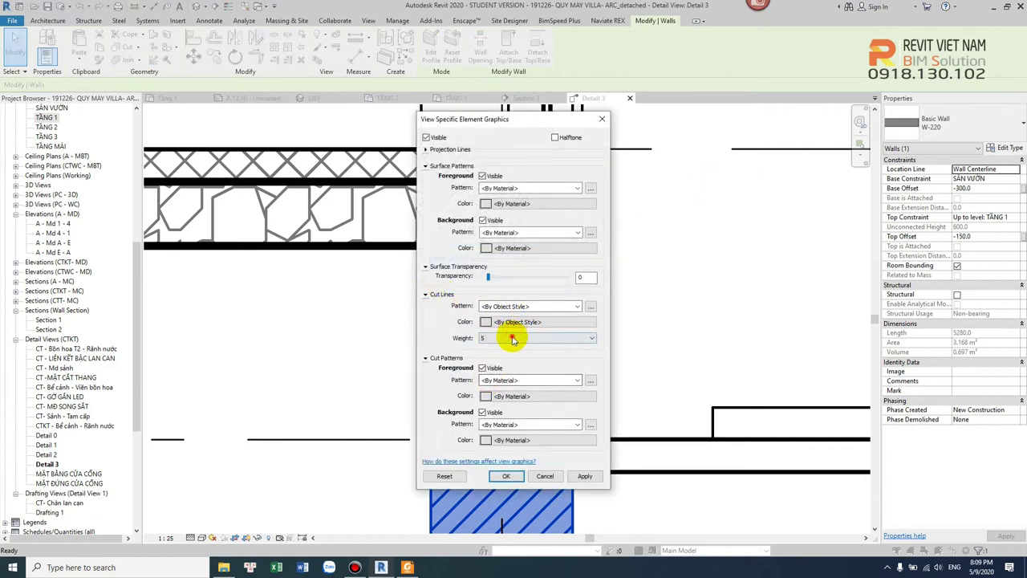
{"action": "left_click", "coordinate": [513, 340]}
{"action": "left_click", "coordinate": [487, 376]}
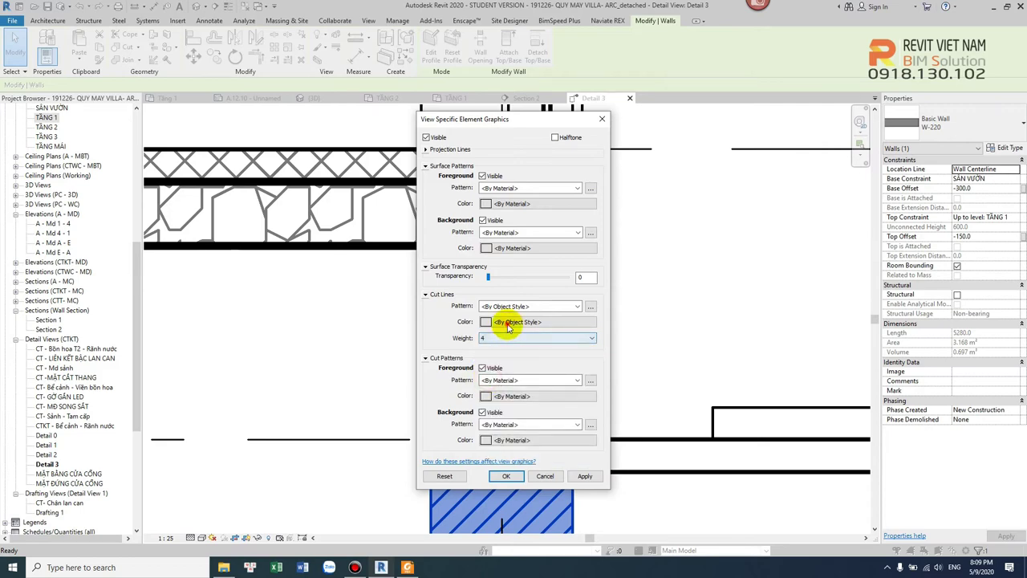
{"action": "left_click", "coordinate": [508, 322]}
{"action": "left_click", "coordinate": [402, 286]}
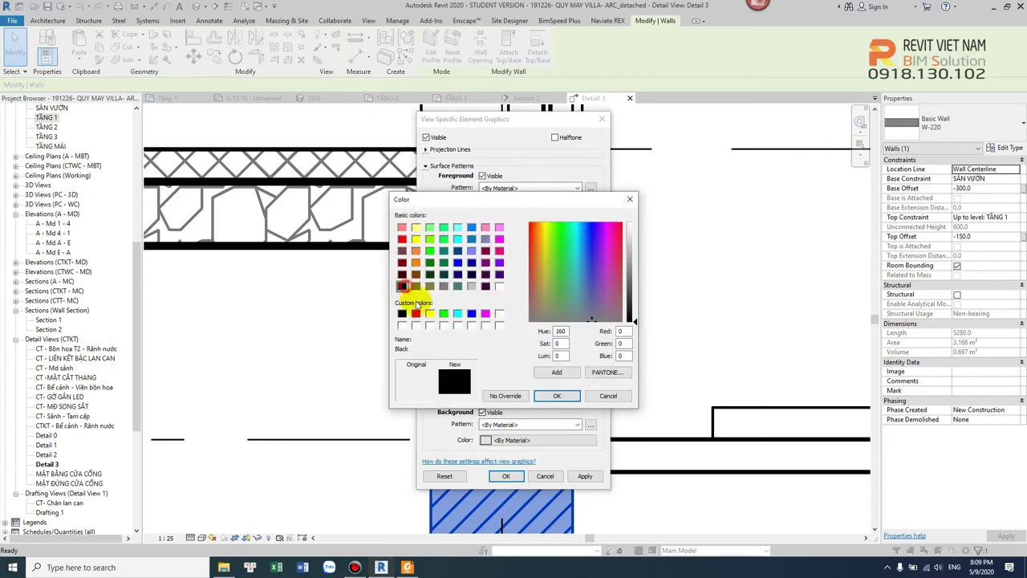
{"action": "left_click", "coordinate": [553, 396]}
{"action": "left_click", "coordinate": [506, 476]}
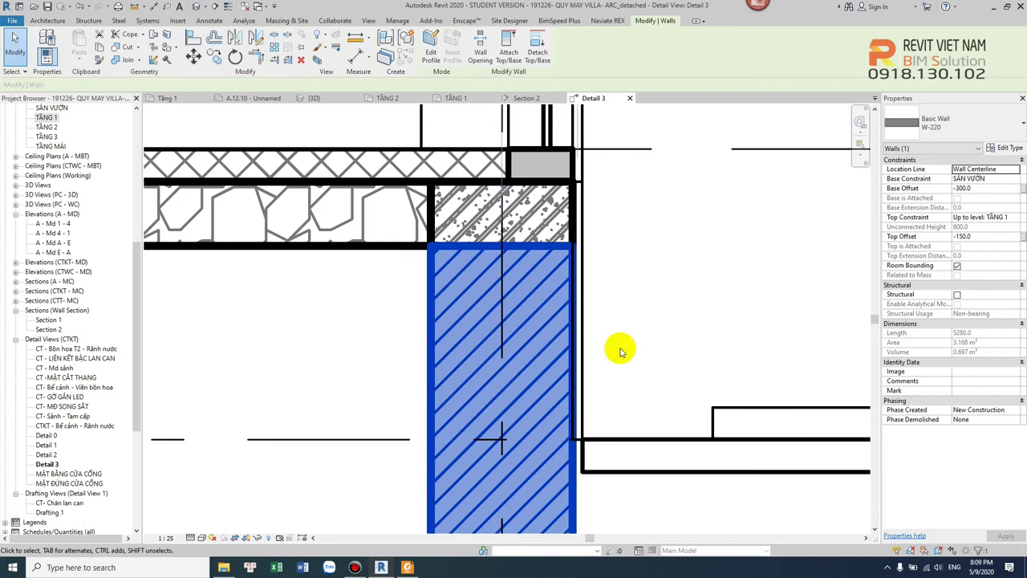
{"action": "left_click", "coordinate": [621, 351]}
{"action": "scroll", "coordinate": [614, 354], "scroll_direction": "down", "scroll_amount": 3}
{"action": "scroll", "coordinate": [589, 281], "scroll_direction": "up", "scroll_amount": 4}
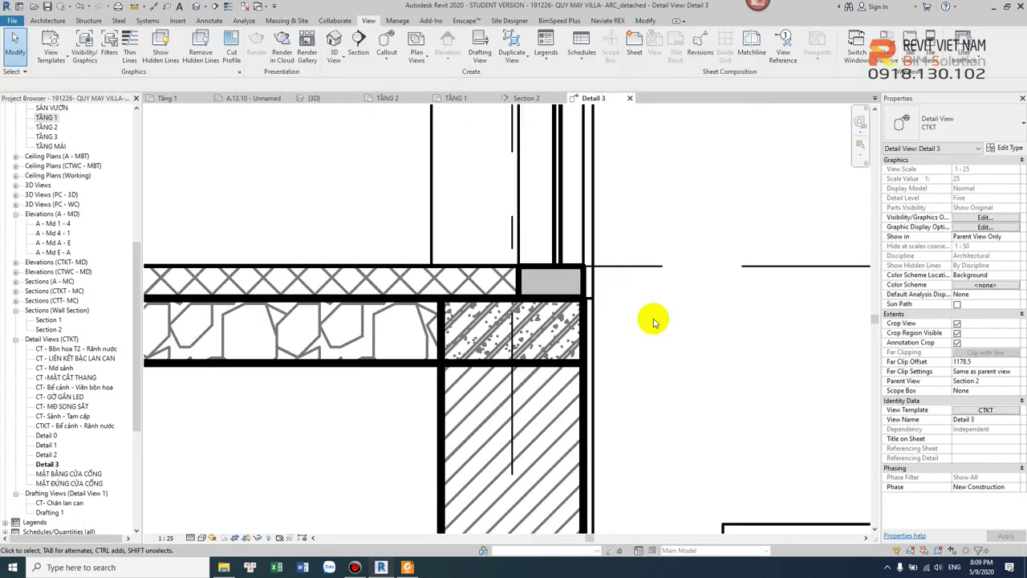
{"action": "scroll", "coordinate": [653, 321], "scroll_direction": "down", "scroll_amount": 2}
{"action": "scroll", "coordinate": [651, 329], "scroll_direction": "down", "scroll_amount": 1}
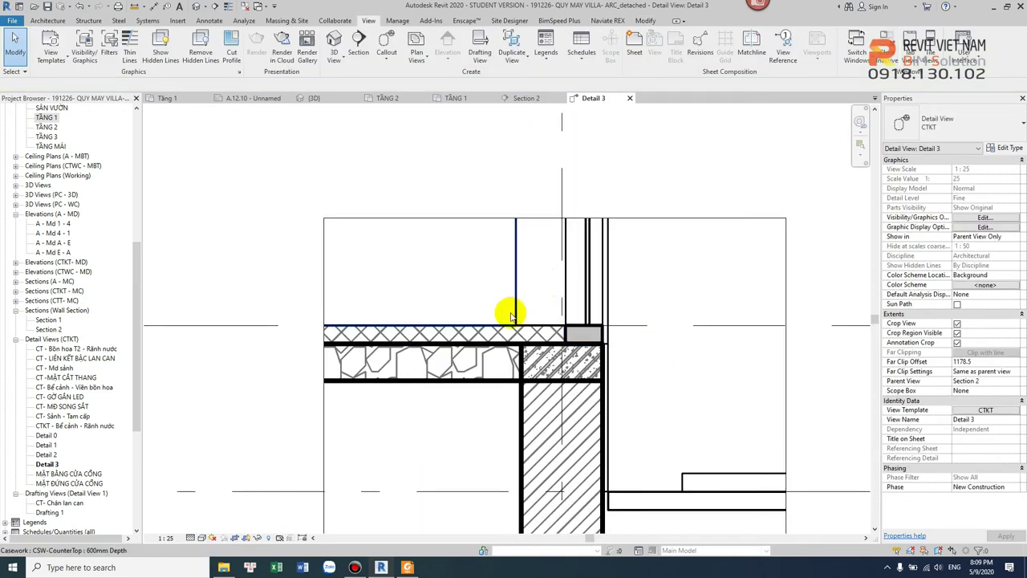
{"action": "scroll", "coordinate": [578, 333], "scroll_direction": "up", "scroll_amount": 3}
{"action": "scroll", "coordinate": [638, 345], "scroll_direction": "down", "scroll_amount": 2}
{"action": "scroll", "coordinate": [648, 339], "scroll_direction": "down", "scroll_amount": 1}
{"action": "scroll", "coordinate": [610, 369], "scroll_direction": "up", "scroll_amount": 1}
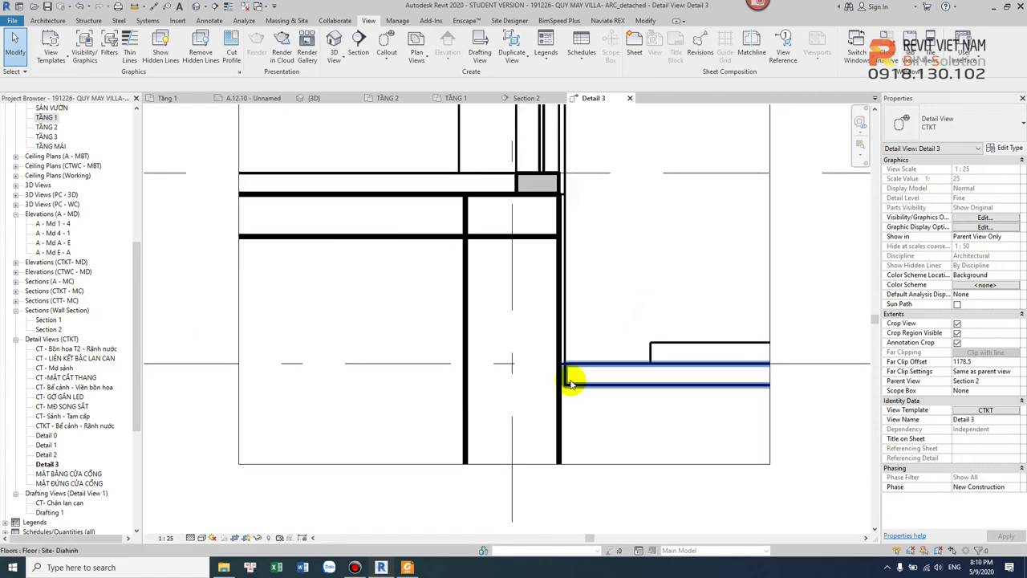
{"action": "left_click", "coordinate": [570, 386]}
{"action": "scroll", "coordinate": [570, 386], "scroll_direction": "up", "scroll_amount": 3}
{"action": "left_click", "coordinate": [567, 328]}
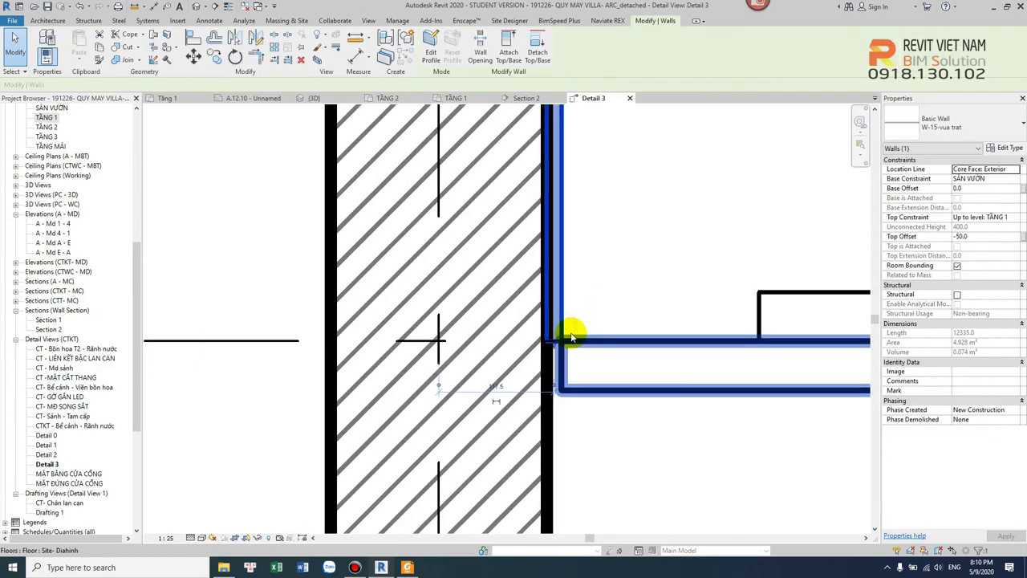
{"action": "scroll", "coordinate": [578, 321], "scroll_direction": "down", "scroll_amount": 2}
{"action": "scroll", "coordinate": [573, 367], "scroll_direction": "down", "scroll_amount": 1}
{"action": "left_click", "coordinate": [591, 361]}
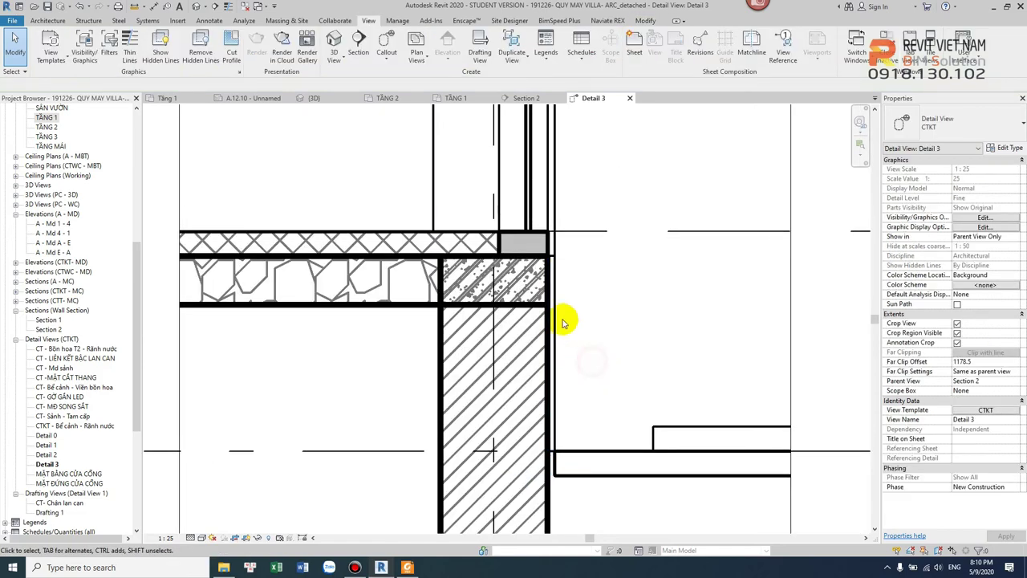
{"action": "scroll", "coordinate": [562, 324], "scroll_direction": "up", "scroll_amount": 2}
{"action": "left_click", "coordinate": [554, 332]}
{"action": "scroll", "coordinate": [552, 321], "scroll_direction": "up", "scroll_amount": 2}
{"action": "left_click", "coordinate": [580, 286]}
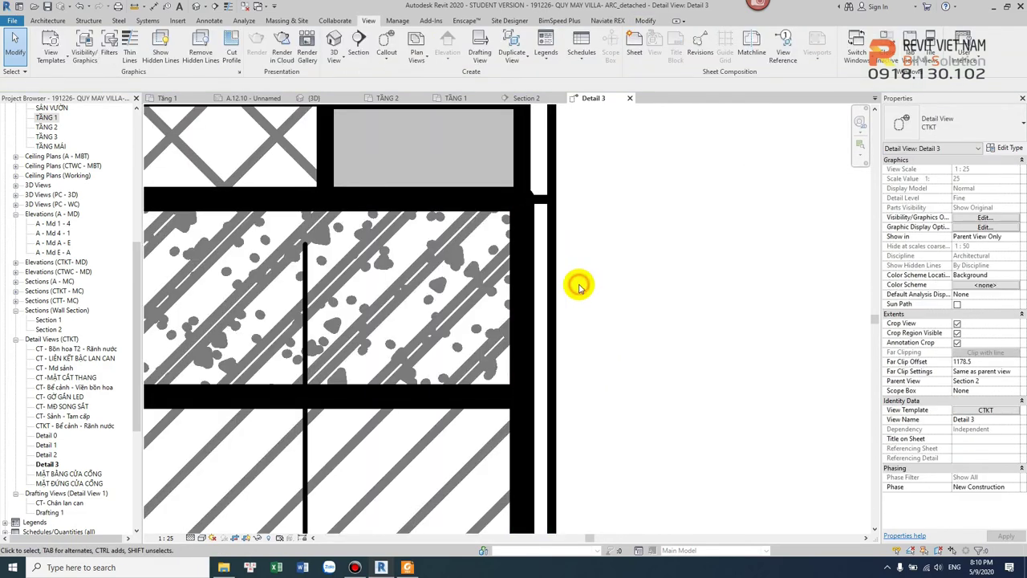
{"action": "key", "text": "l"}
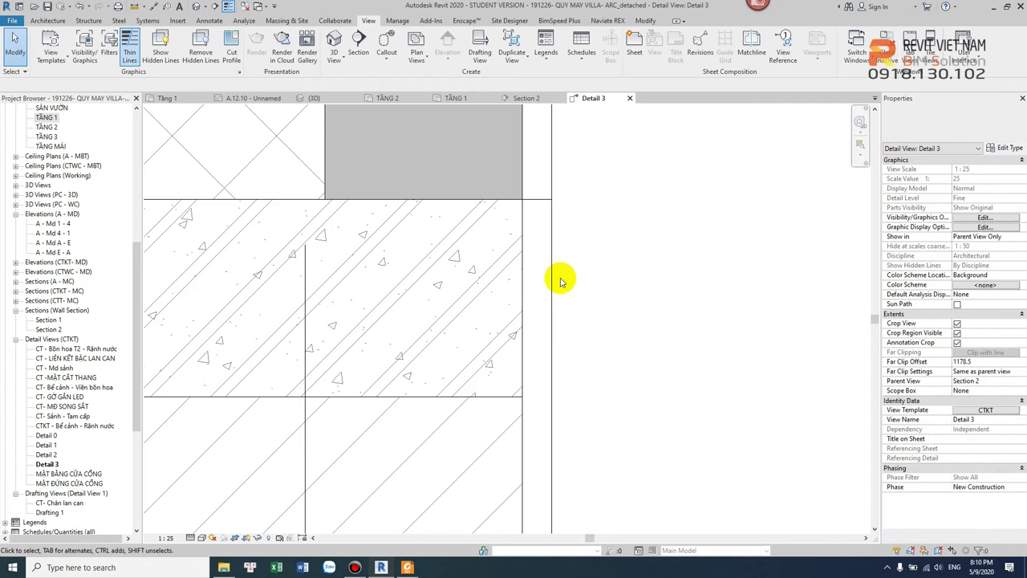
{"action": "key", "text": "tl"}
{"action": "scroll", "coordinate": [561, 277], "scroll_direction": "down", "scroll_amount": 1}
{"action": "scroll", "coordinate": [590, 333], "scroll_direction": "down", "scroll_amount": 1}
{"action": "scroll", "coordinate": [585, 328], "scroll_direction": "down", "scroll_amount": 1}
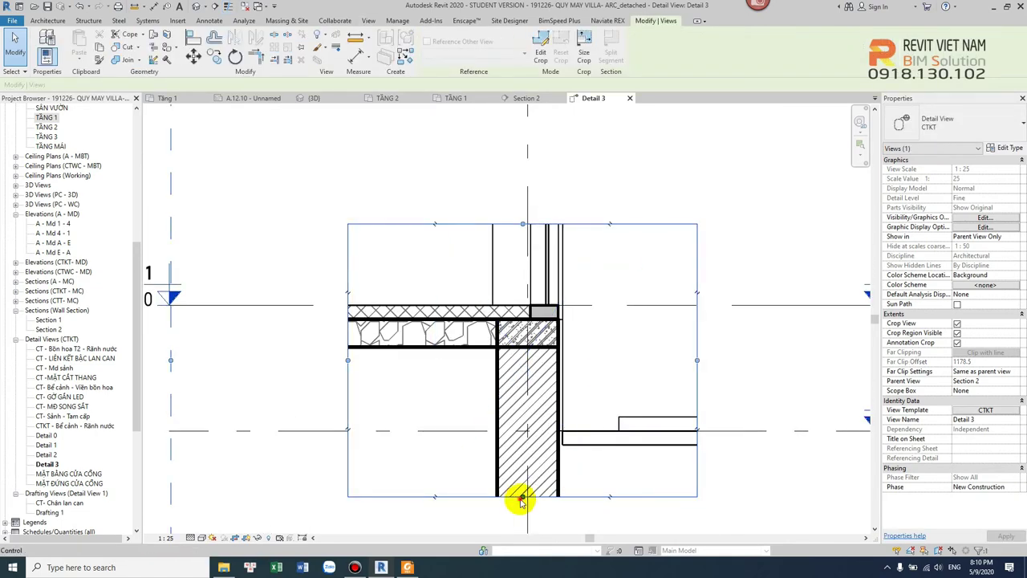
Pull Detail 3's crop boundary bottom and right edges in toward the junction
{"action": "left_click", "coordinate": [527, 487]}
{"action": "left_click_drag", "start_coordinate": [526, 486], "coordinate": [523, 483]}
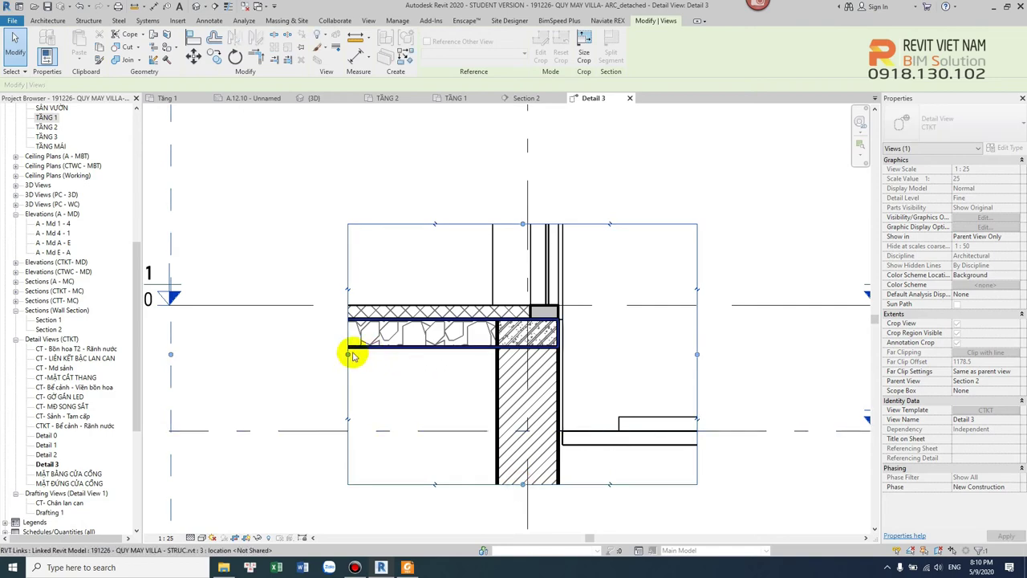
{"action": "left_click_drag", "start_coordinate": [696, 354], "coordinate": [664, 354]}
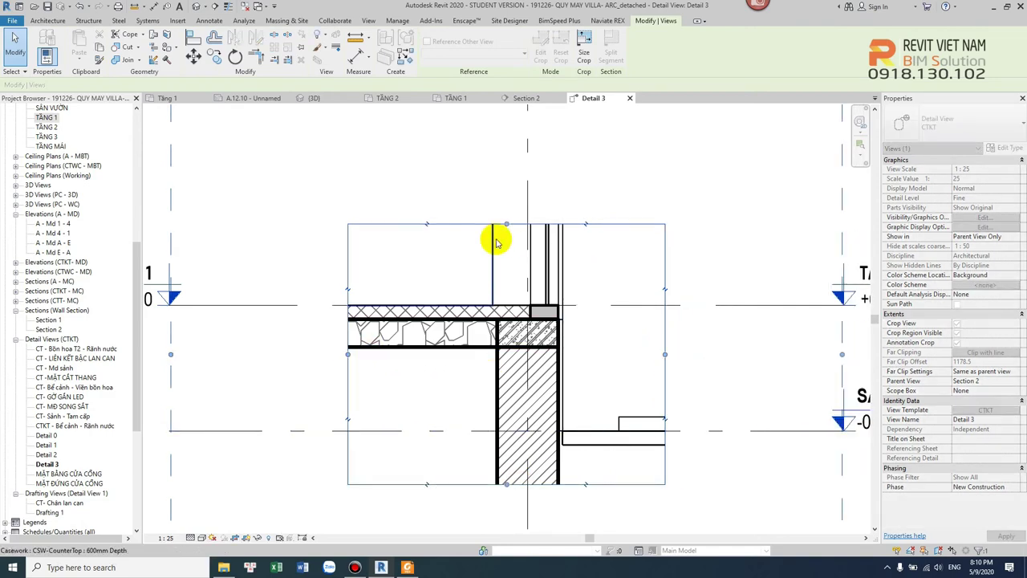
{"action": "scroll", "coordinate": [531, 293], "scroll_direction": "up", "scroll_amount": 4}
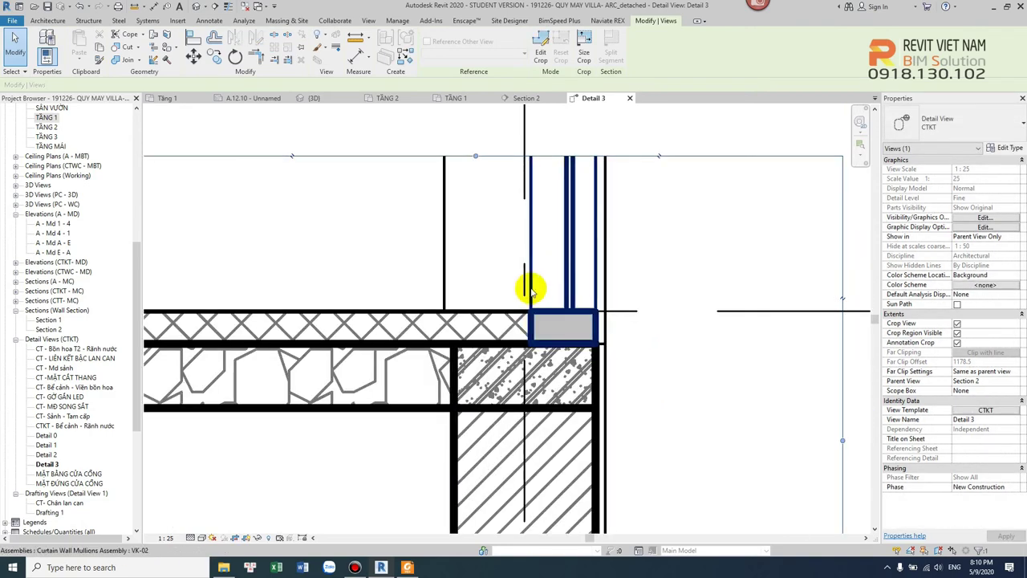
{"action": "left_click", "coordinate": [681, 271]}
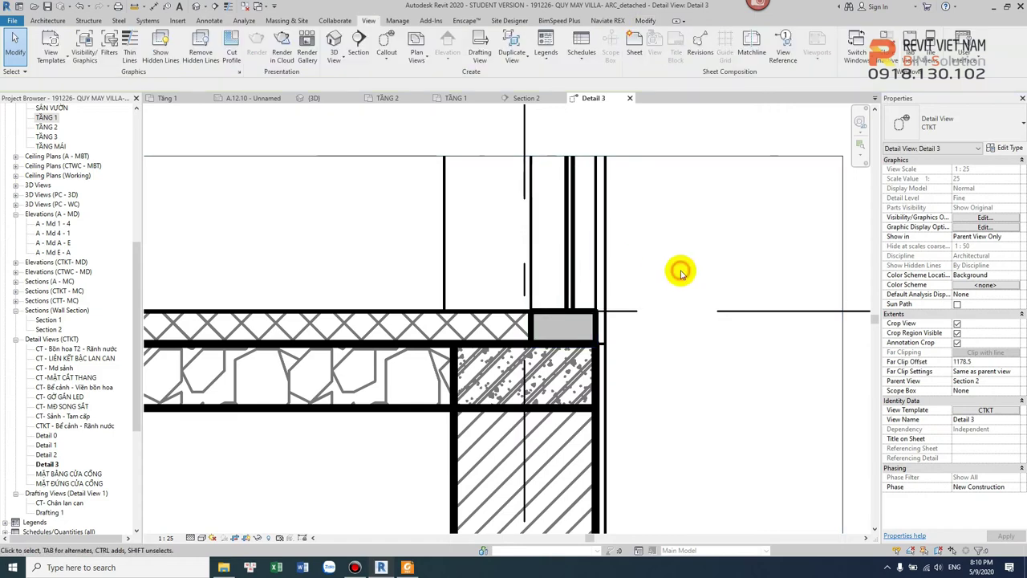
{"action": "scroll", "coordinate": [680, 271], "scroll_direction": "down", "scroll_amount": 4}
Move the crop's left edge inward and raise its bottom edge slightly
{"action": "left_click", "coordinate": [397, 370]}
{"action": "left_click_drag", "start_coordinate": [396, 354], "coordinate": [436, 356]}
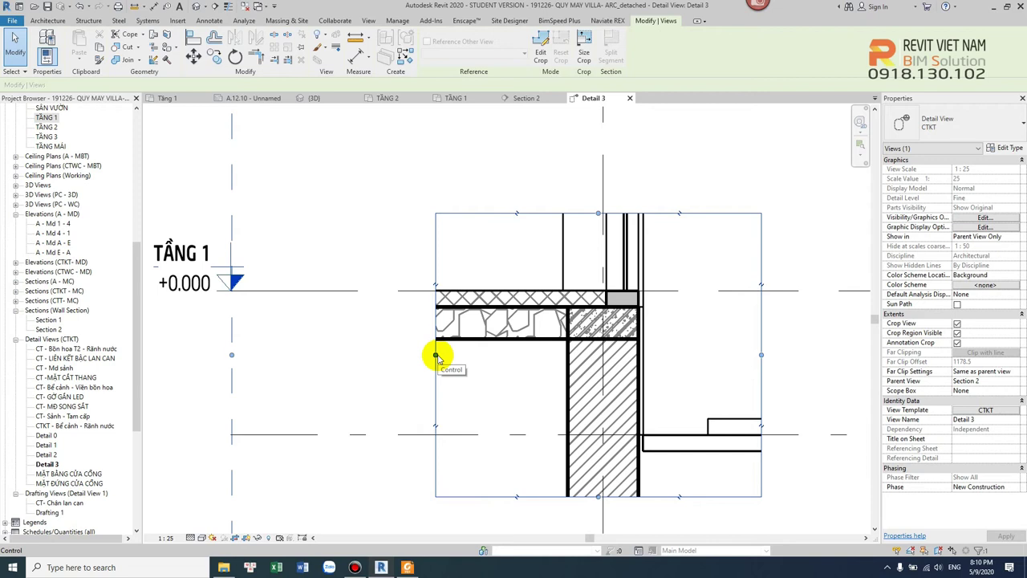
{"action": "scroll", "coordinate": [594, 289], "scroll_direction": "up", "scroll_amount": 3}
{"action": "scroll", "coordinate": [610, 321], "scroll_direction": "down", "scroll_amount": 4}
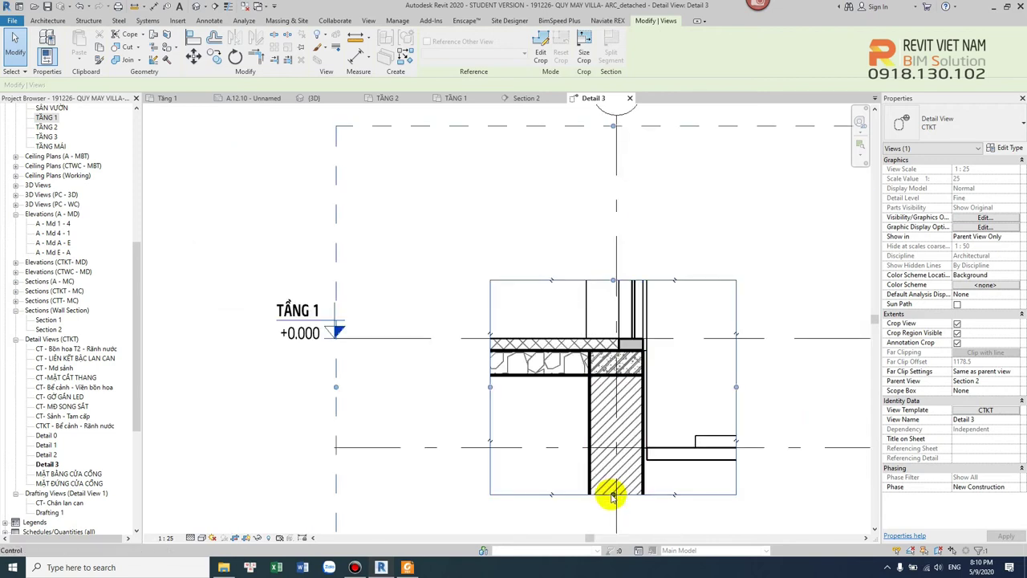
{"action": "left_click_drag", "start_coordinate": [611, 496], "coordinate": [611, 484]}
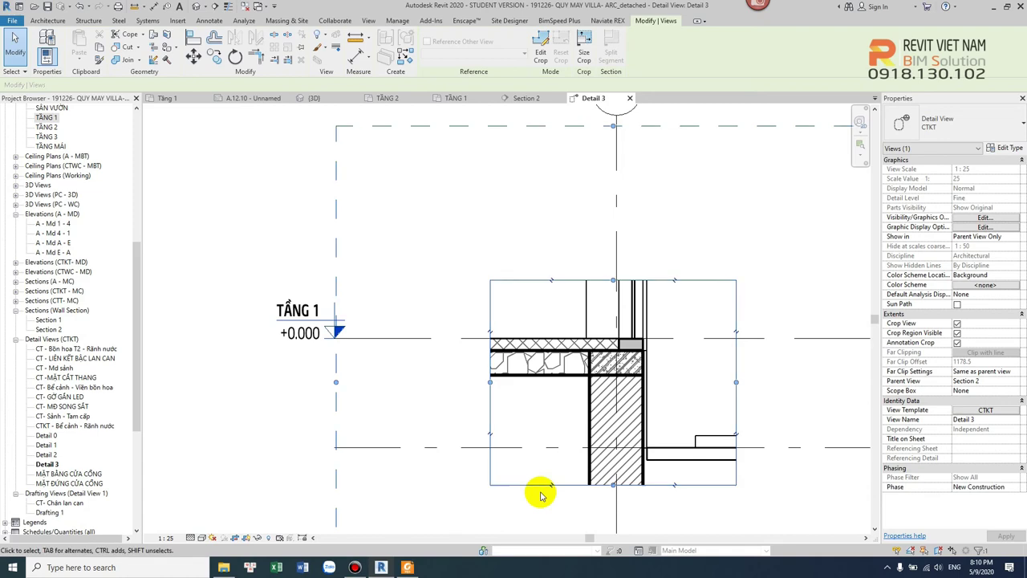
{"action": "scroll", "coordinate": [634, 345], "scroll_direction": "up", "scroll_amount": 4}
{"action": "scroll", "coordinate": [666, 332], "scroll_direction": "down", "scroll_amount": 2}
{"action": "scroll", "coordinate": [627, 354], "scroll_direction": "up", "scroll_amount": 2}
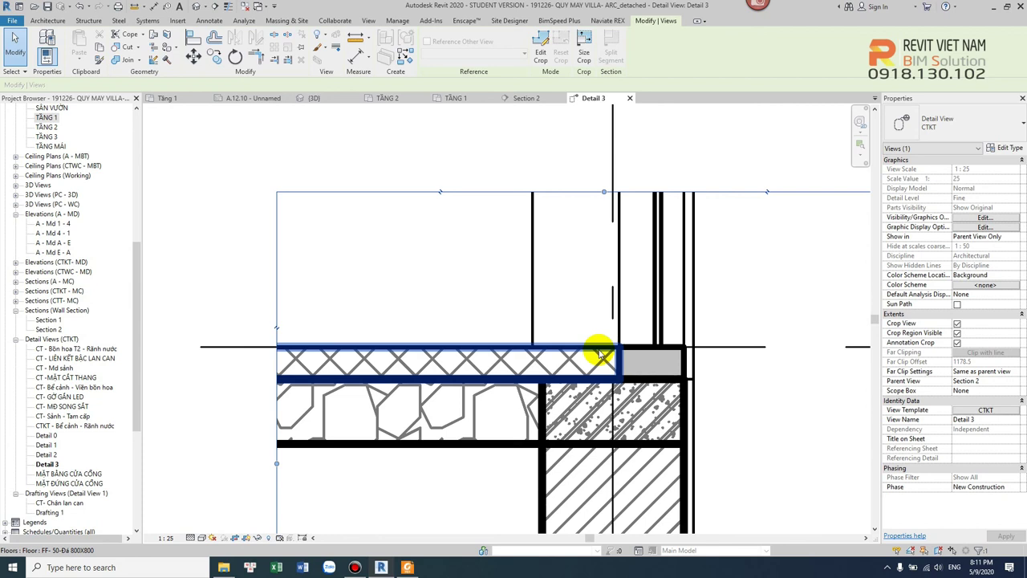
{"action": "scroll", "coordinate": [615, 259], "scroll_direction": "down", "scroll_amount": 3}
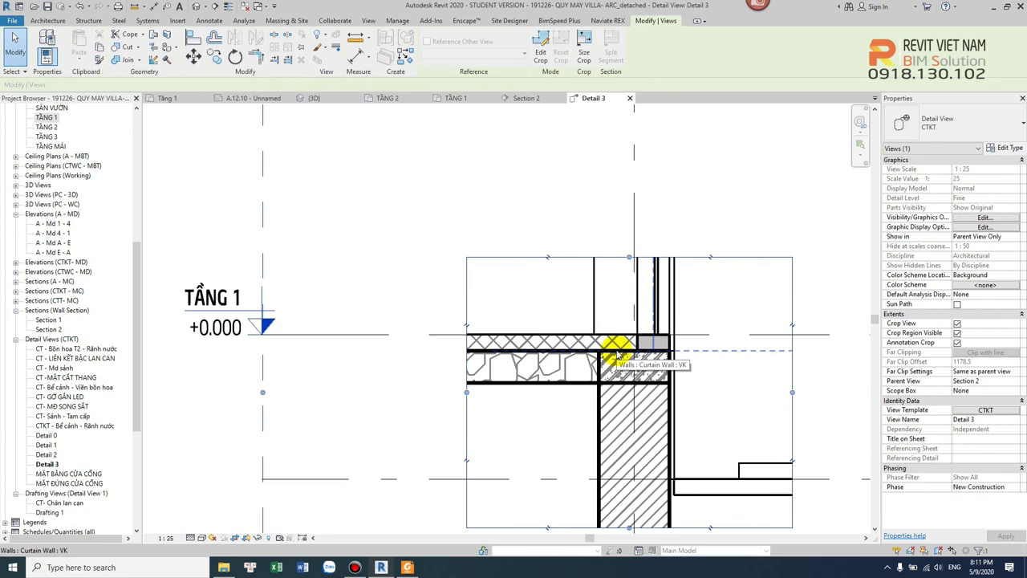
{"action": "scroll", "coordinate": [618, 353], "scroll_direction": "down", "scroll_amount": 2}
{"action": "scroll", "coordinate": [619, 350], "scroll_direction": "down", "scroll_amount": 2}
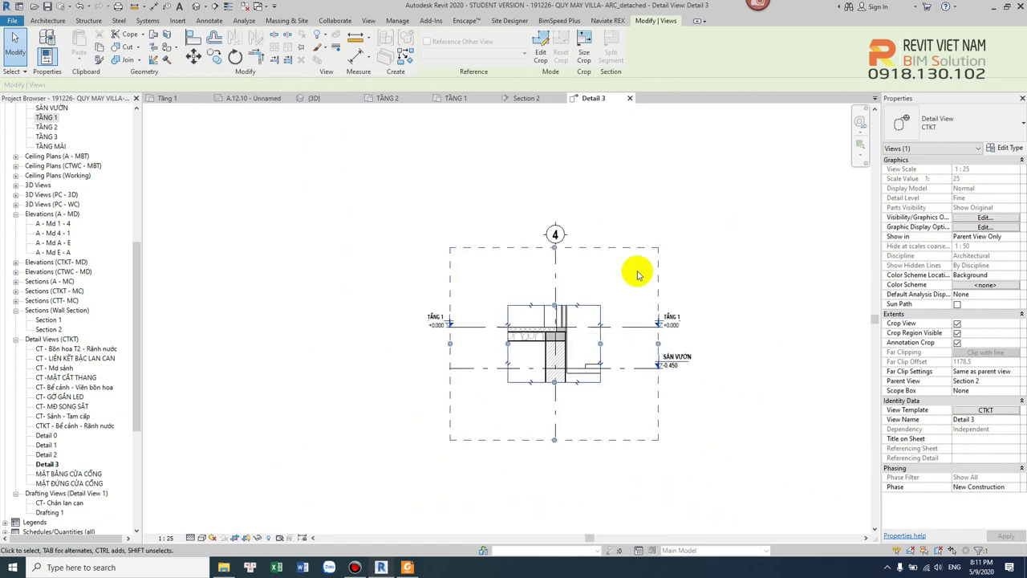